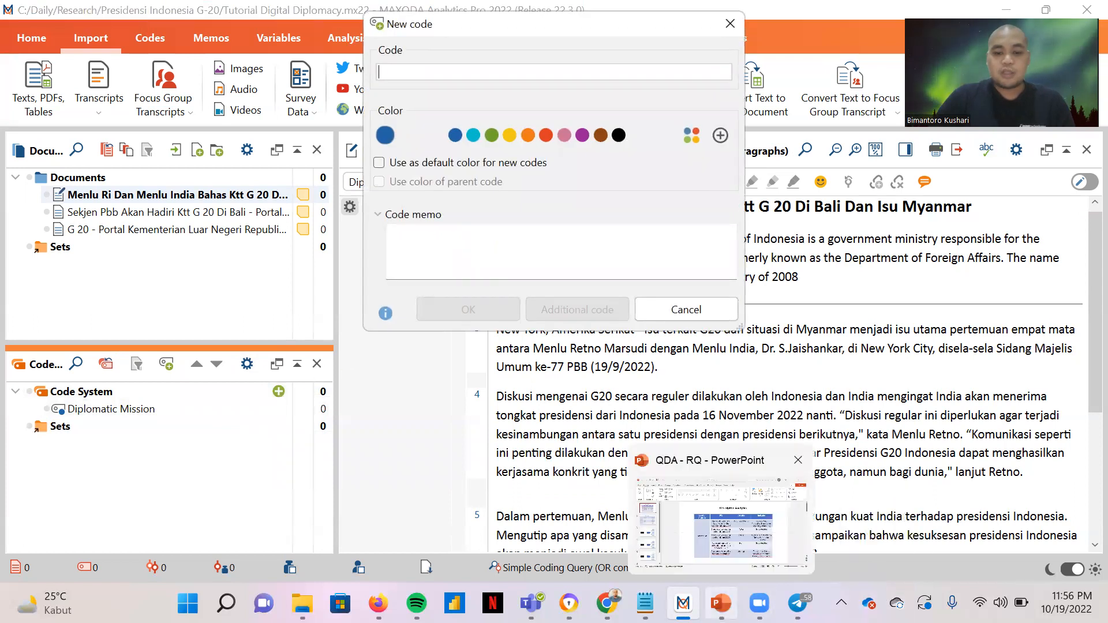
Step: Check the variables in the PowerPoint research table and create a top-level code named Actor
click(720, 603)
key(alt+Tab)
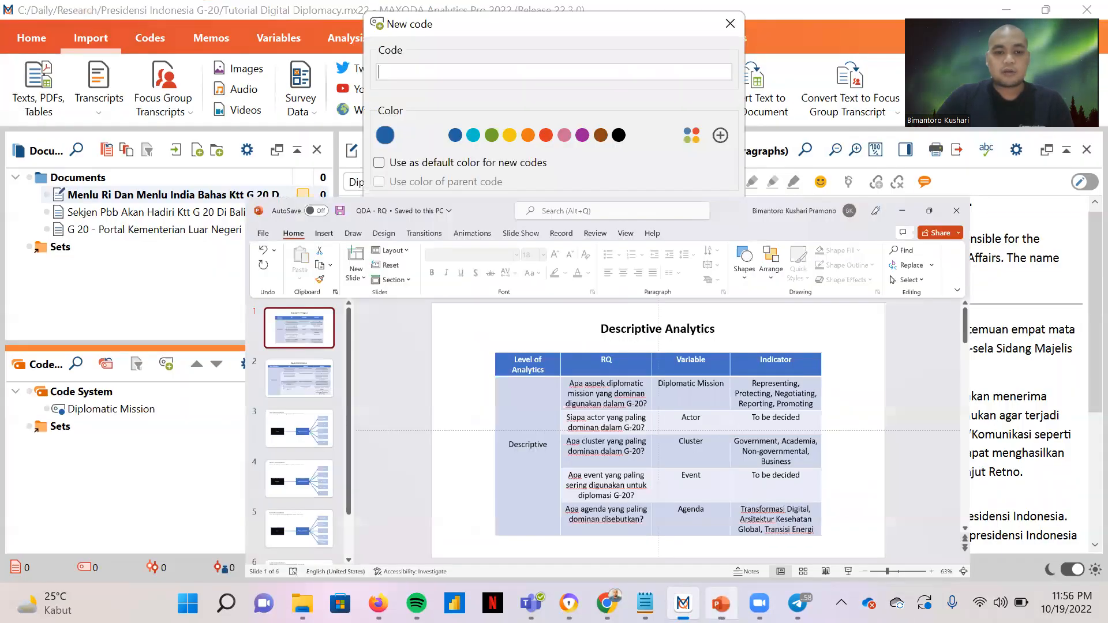
text(Actor)
click(466, 310)
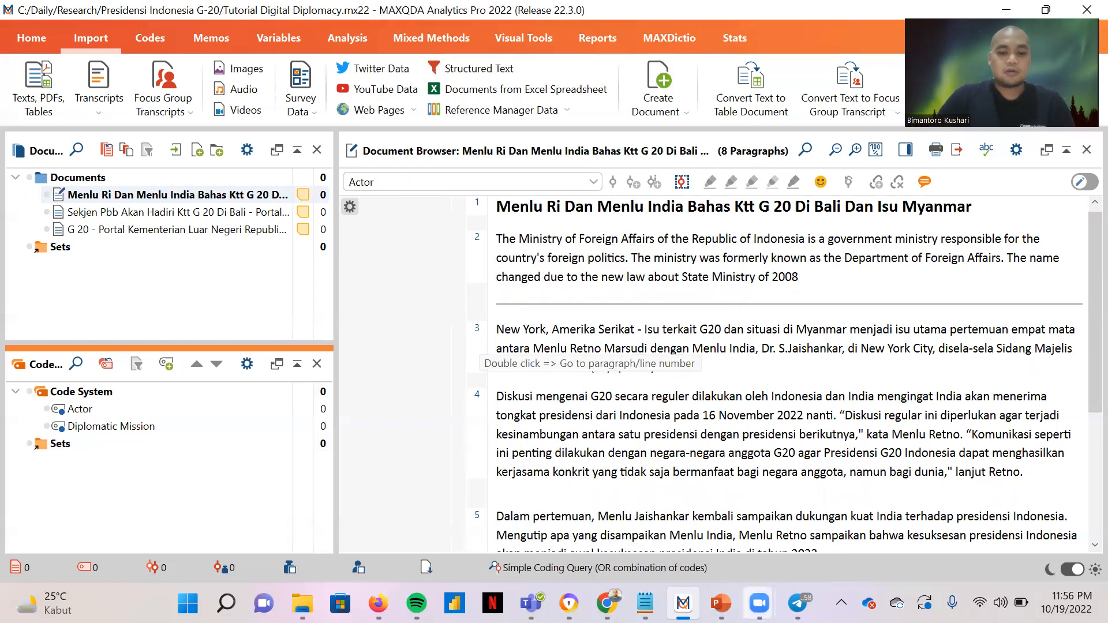
Step: Consult the PowerPoint research table again and add a top-level code named Cluster
click(720, 603)
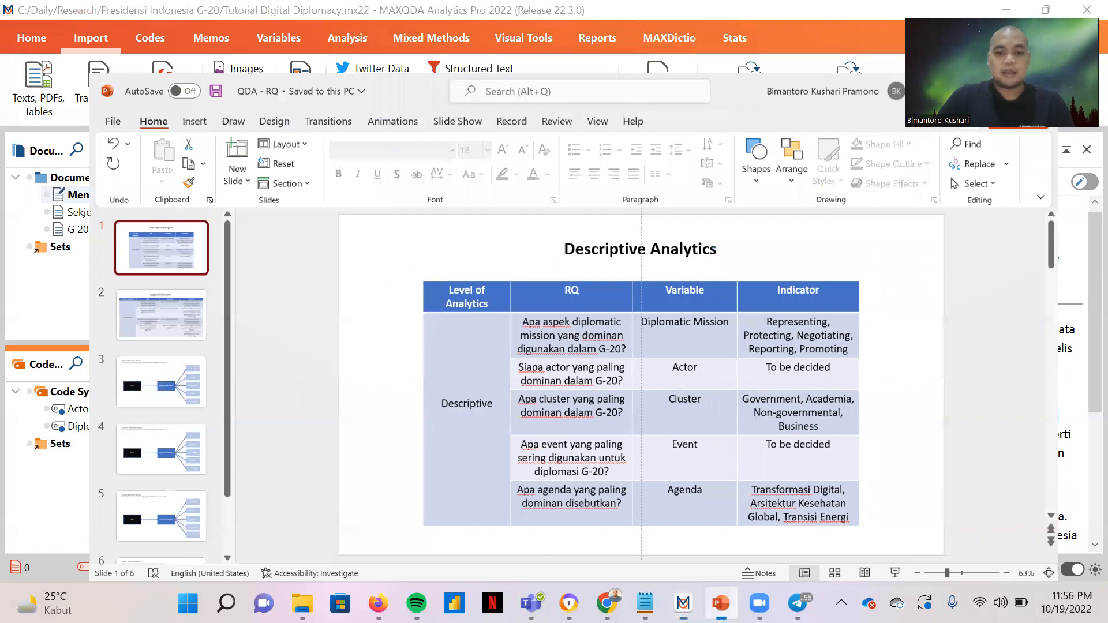
key(alt+Tab)
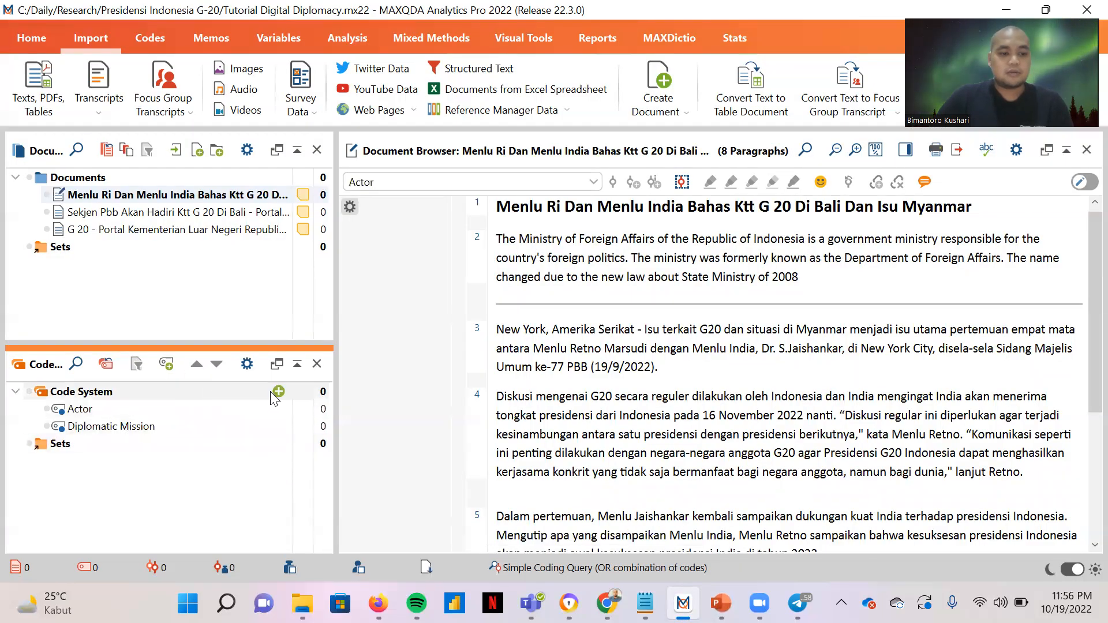
click(277, 392)
text(C)
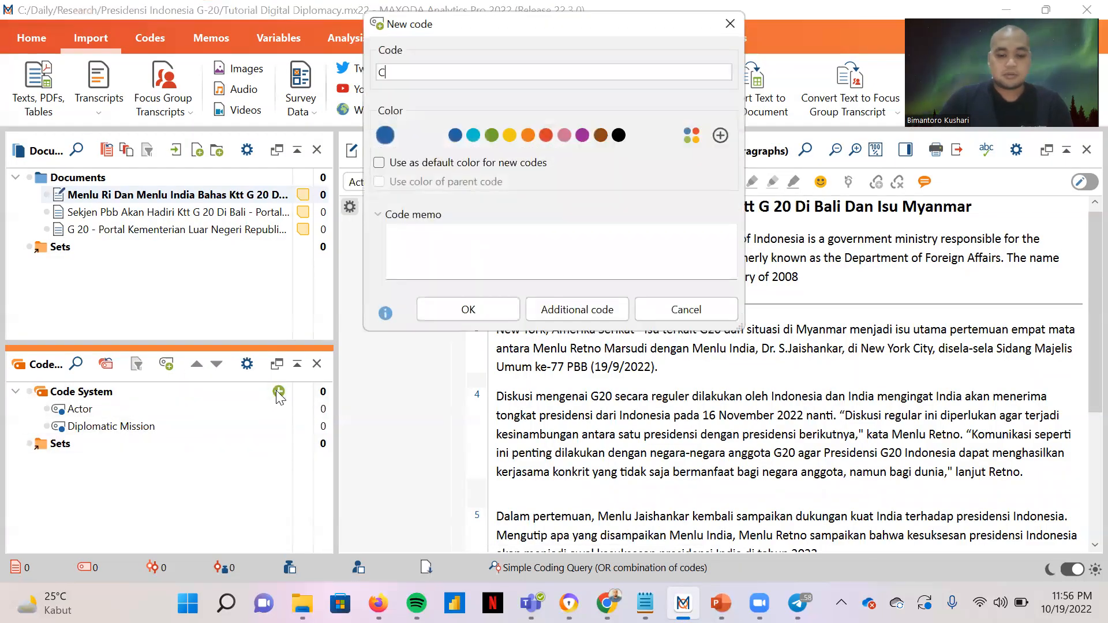
text(luster)
click(447, 313)
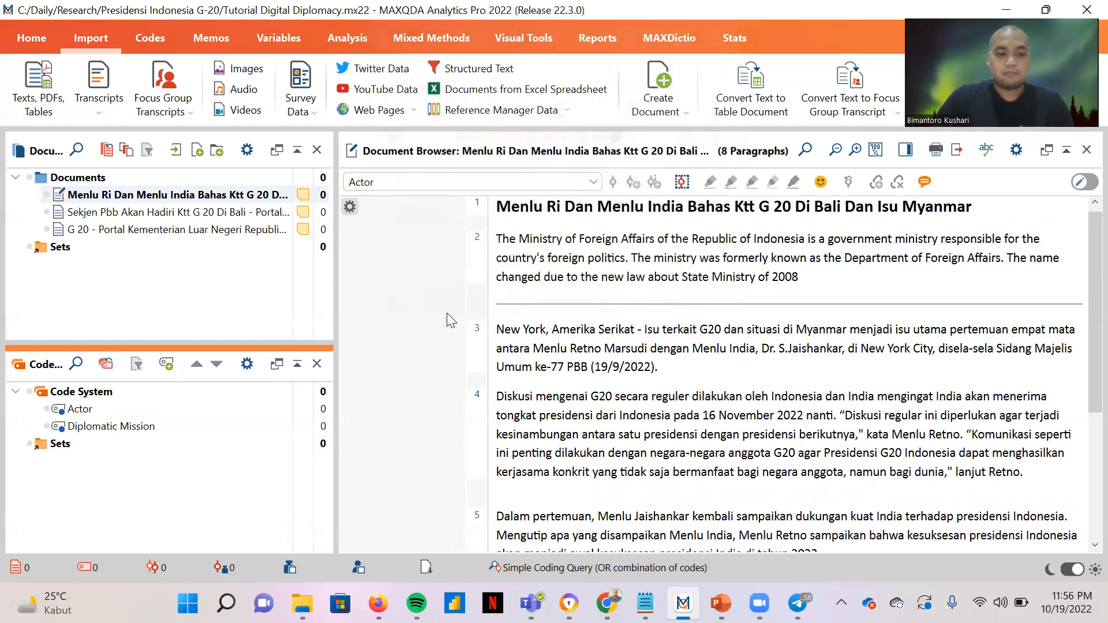
Step: Check the remaining variables in the PowerPoint table and add the top-level codes Event and Agenda
click(720, 603)
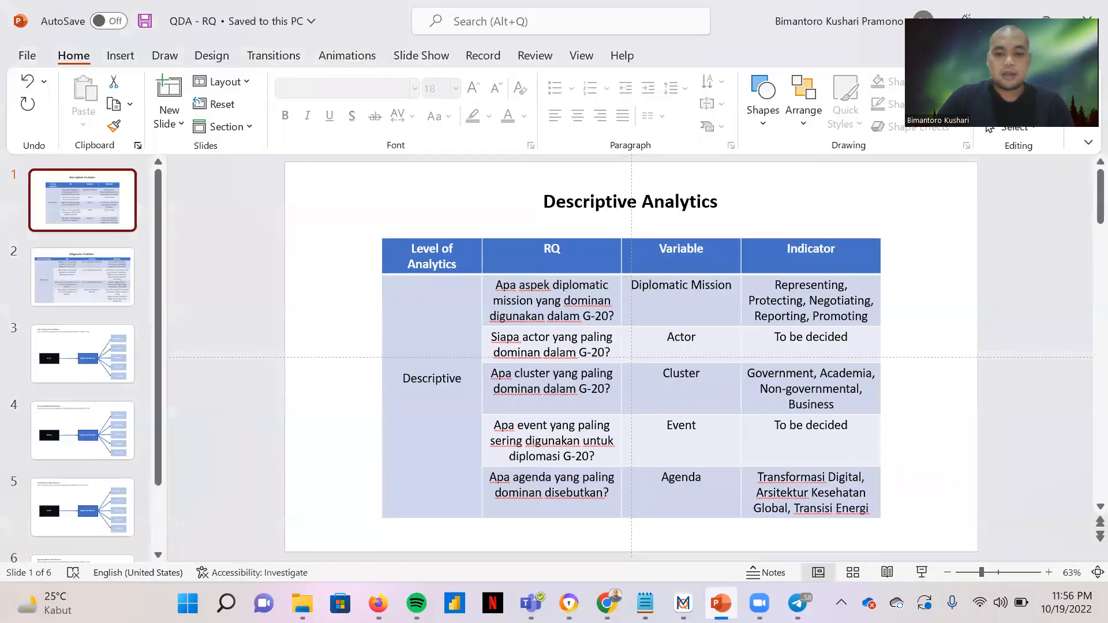
click(197, 379)
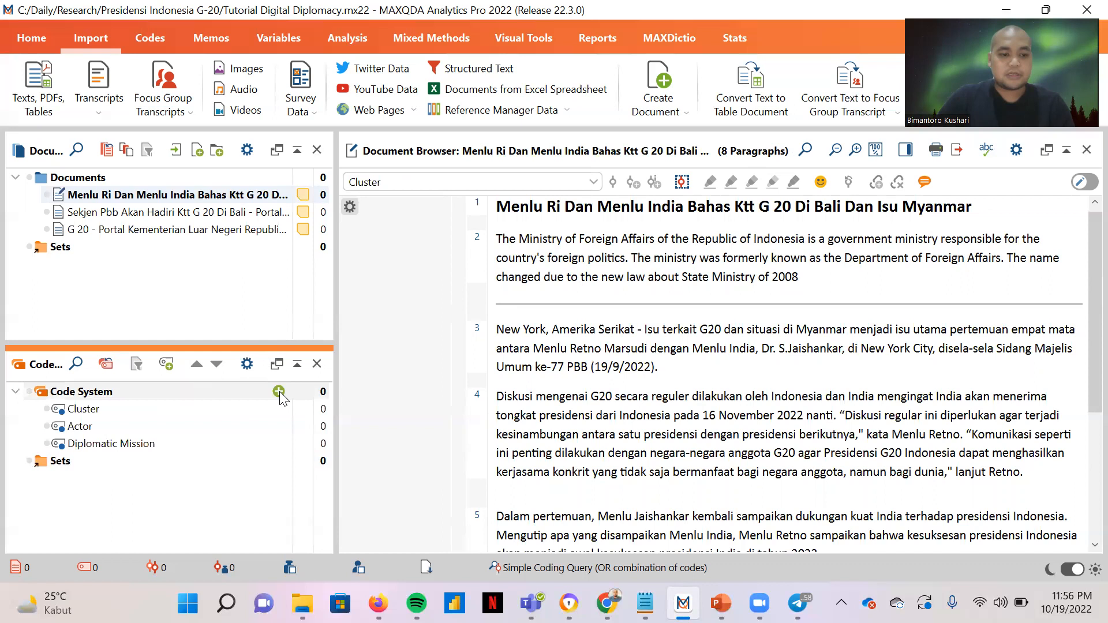
click(278, 392)
text(Event)
key(Return)
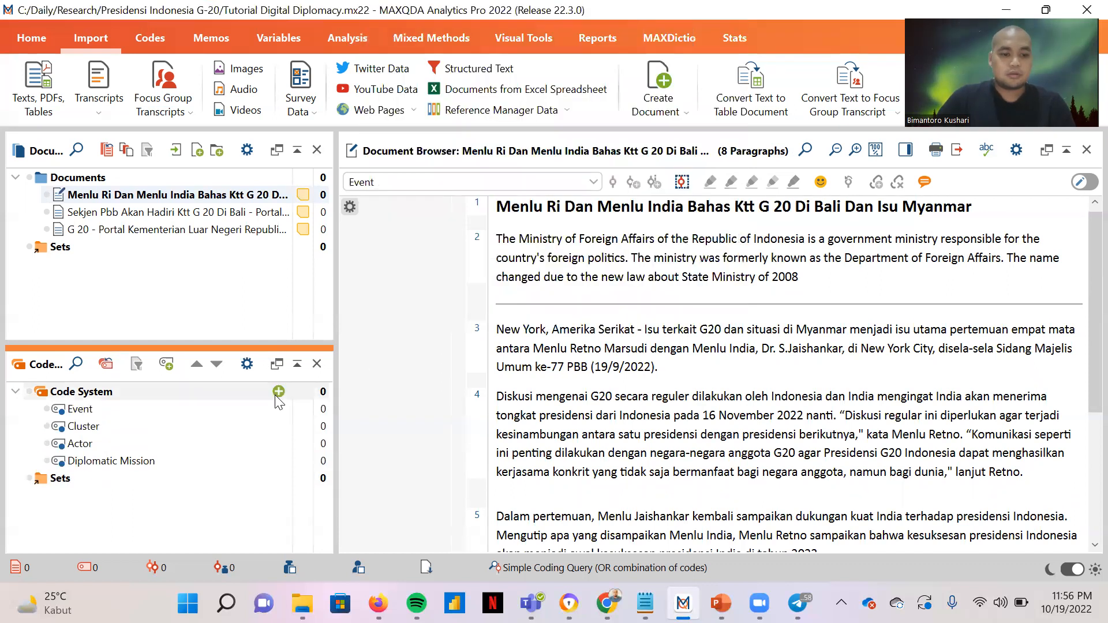
click(279, 391)
text(Agenda)
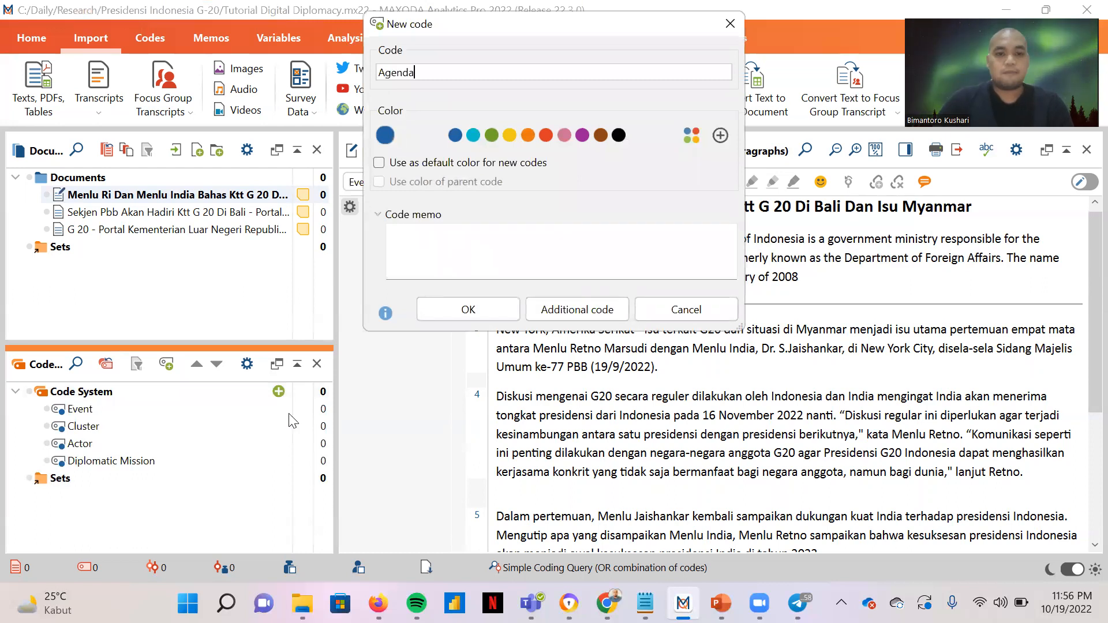
click(488, 311)
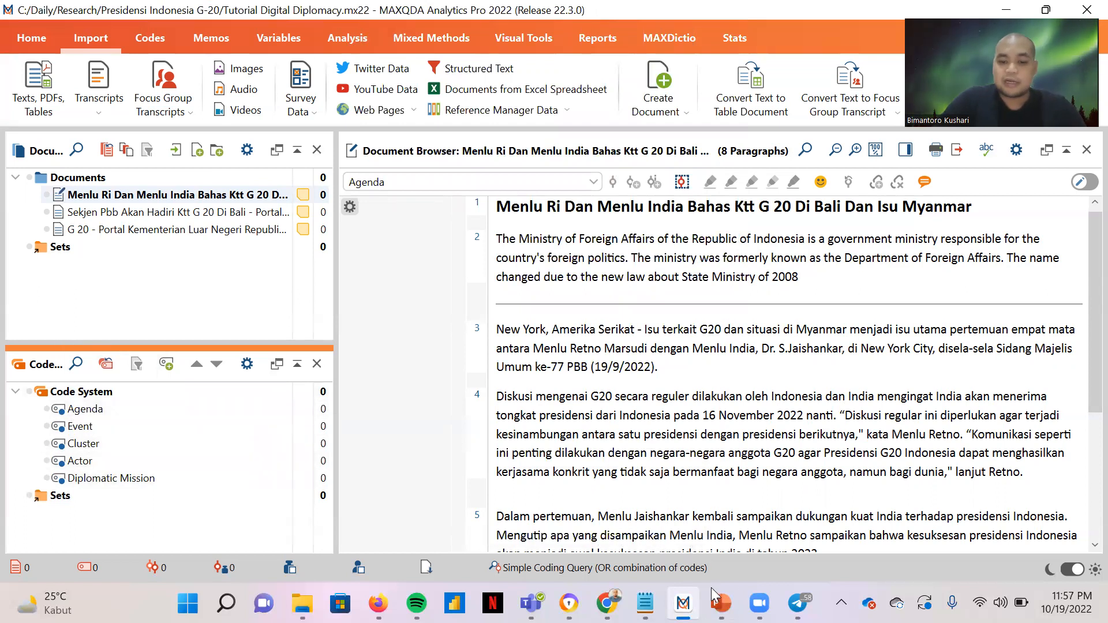
Step: Review the Diplomatic Mission indicators on the PowerPoint slide and add Representing as a subcode of Diplomatic Mission
mouse_move(720, 603)
click(729, 558)
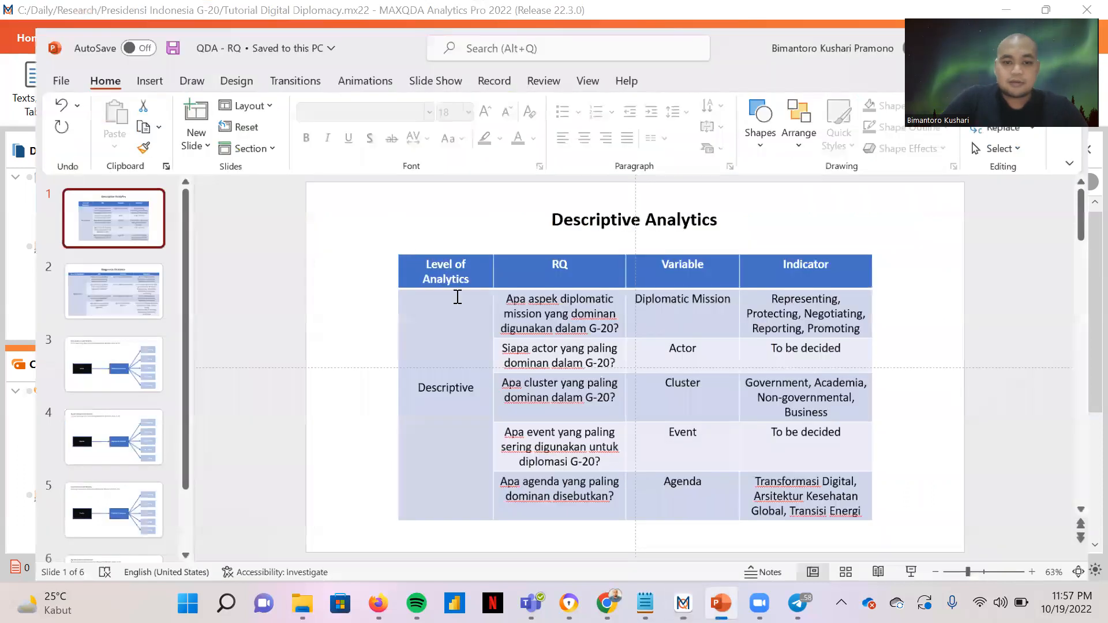
click(77, 287)
key(Up)
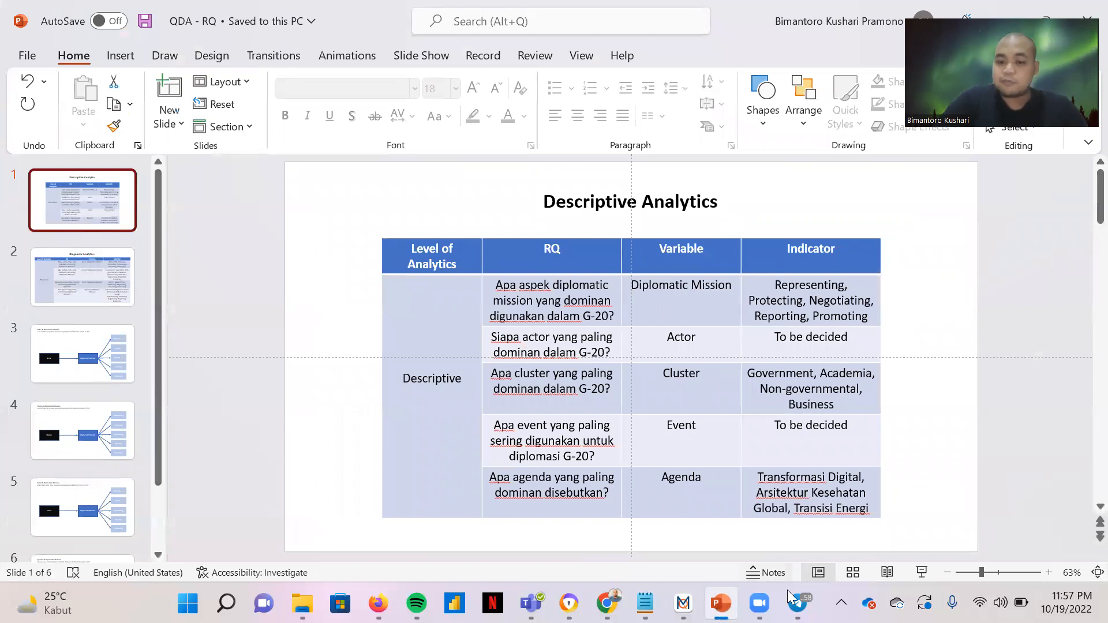
mouse_move(683, 603)
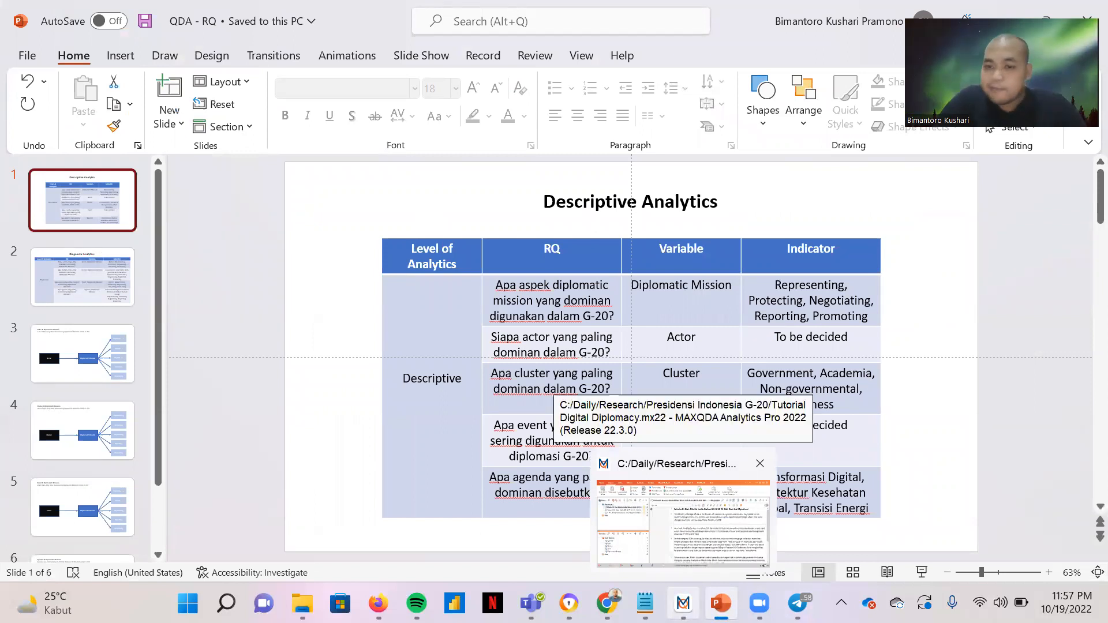
click(681, 513)
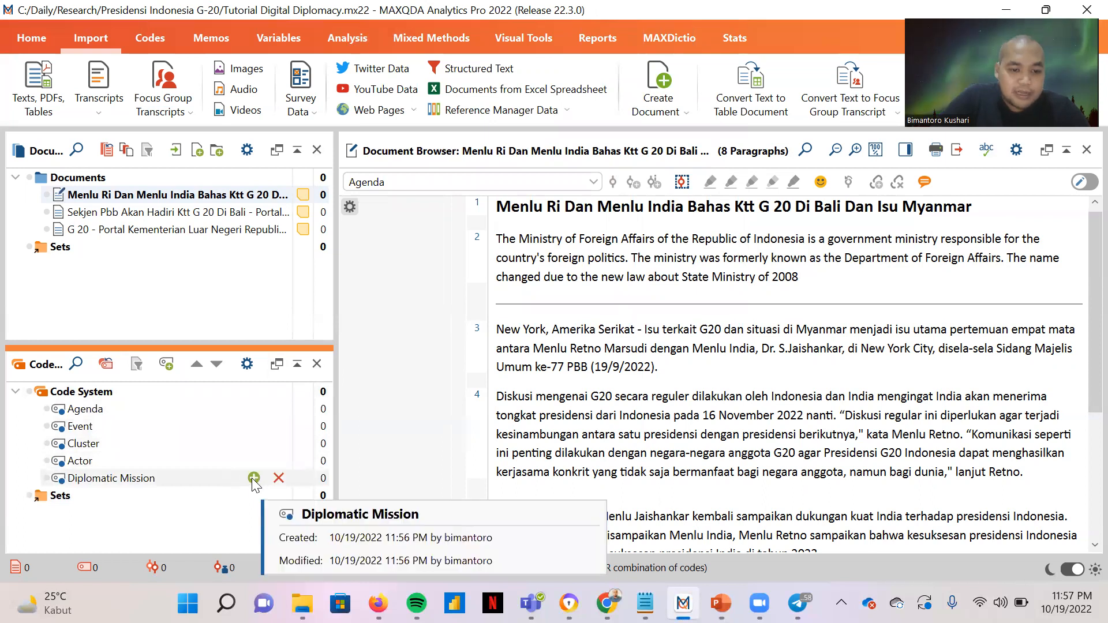
click(254, 478)
text(R)
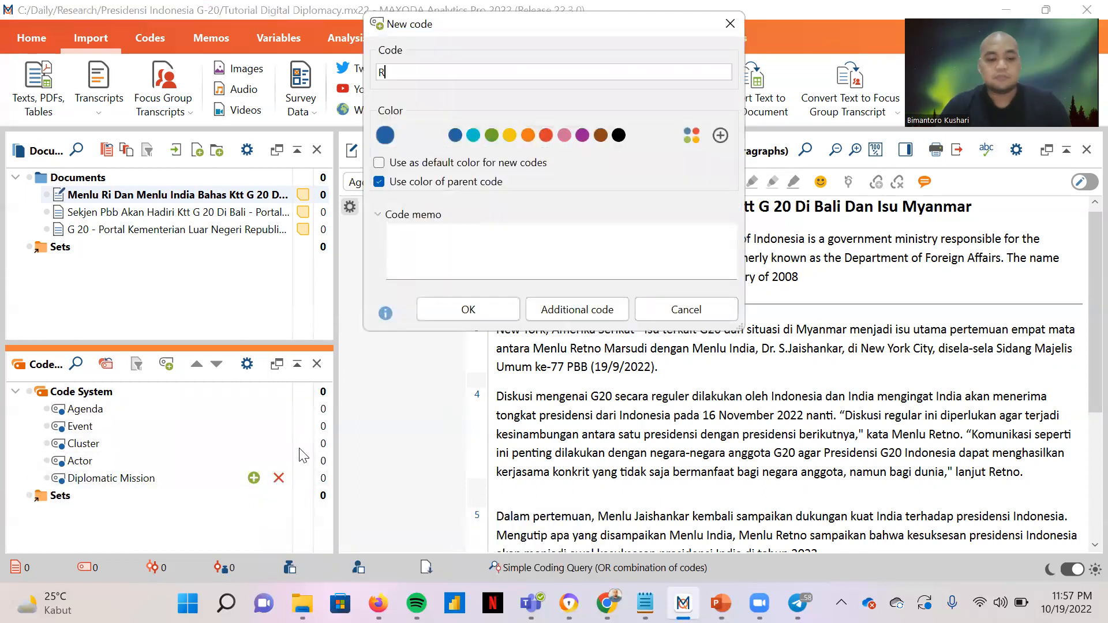
text(epresenting)
click(468, 310)
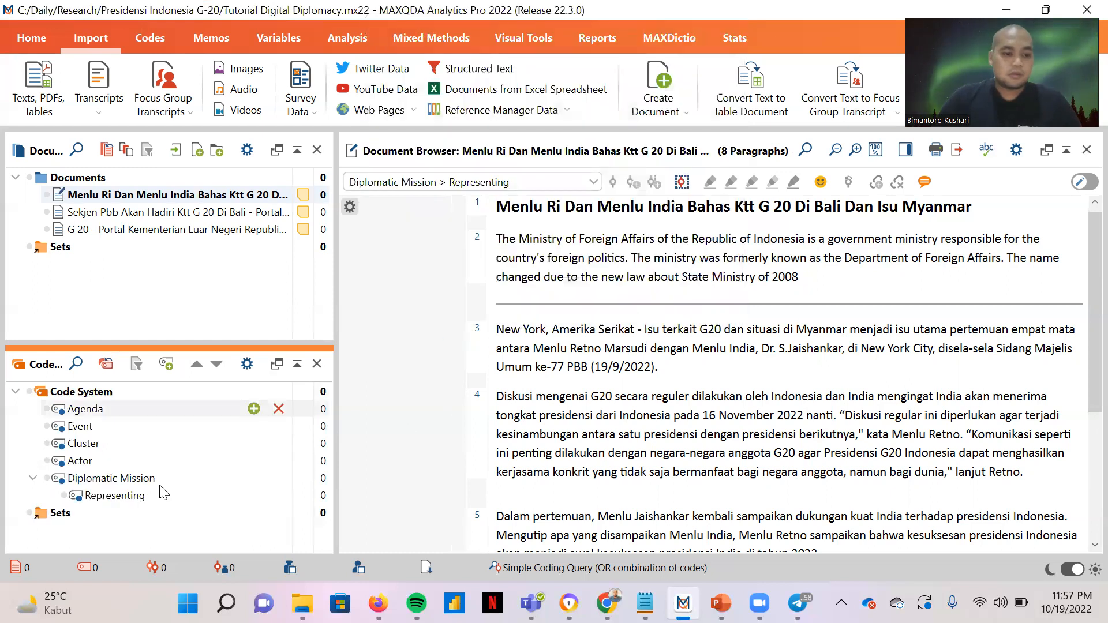
Step: Add the subcodes Protecting and Negotiating under Diplomatic Mission, keeping the parent code's color
click(254, 477)
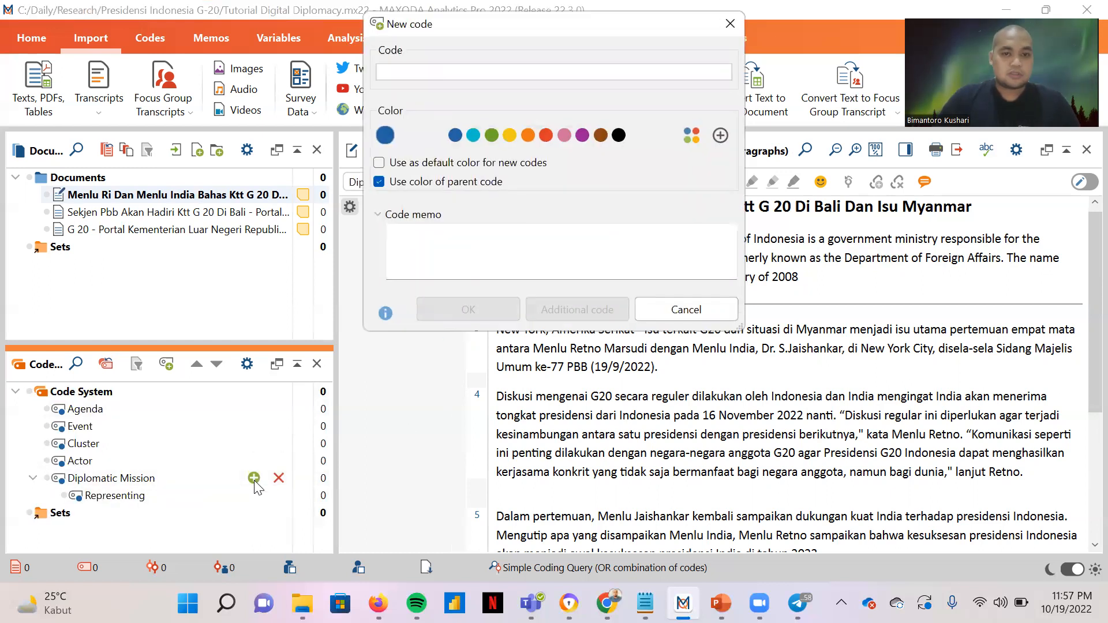
text(Protec)
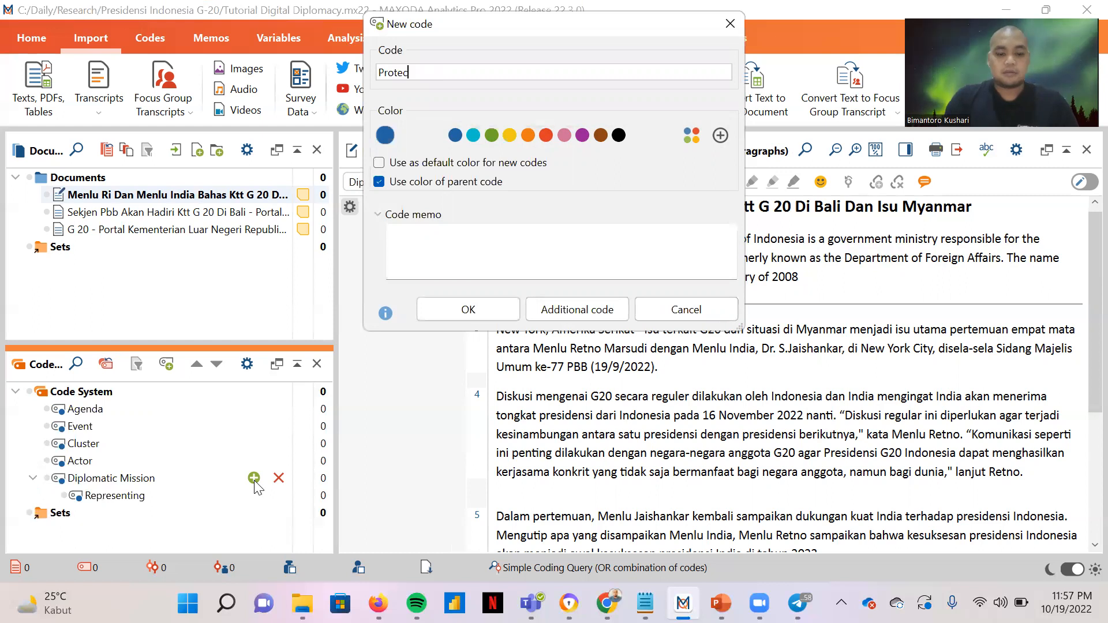
text(ting)
click(430, 317)
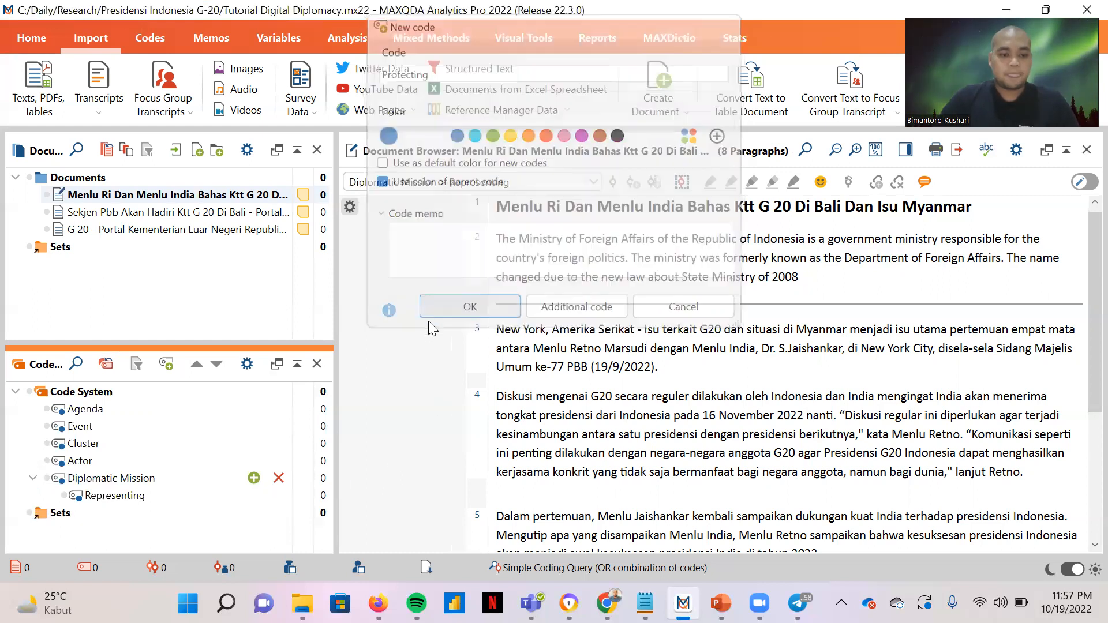
click(255, 479)
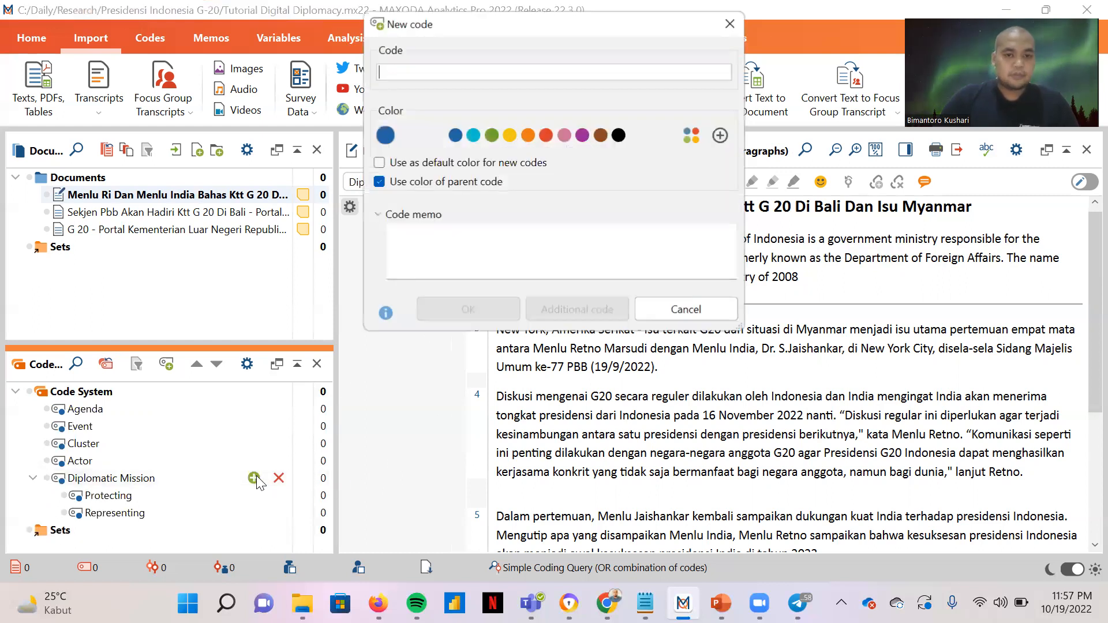
text(Negotiating)
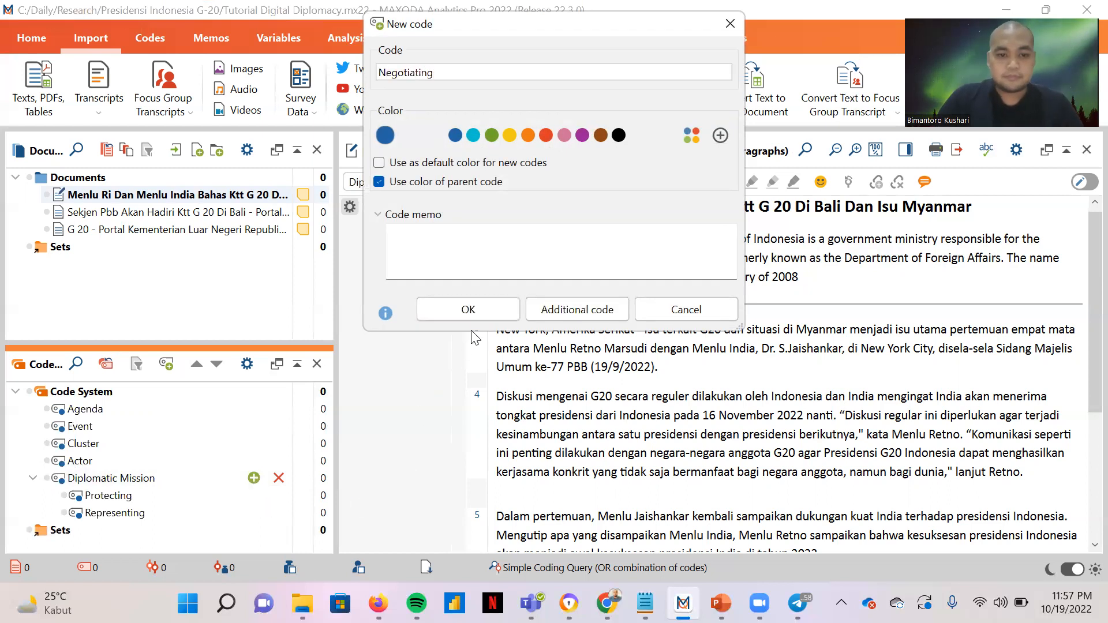
click(427, 307)
Step: Add the subcodes Reporting and Promoting under Diplomatic Mission, keeping the parent code's color
click(240, 477)
text(Reporting)
click(456, 312)
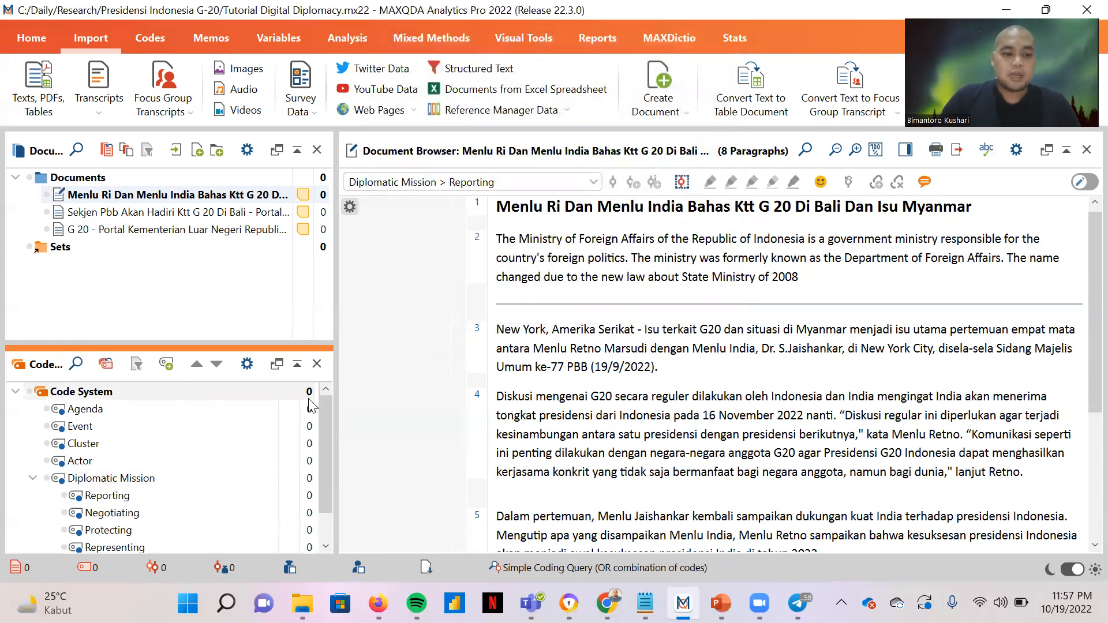
scroll(310, 406, down, 1)
click(240, 443)
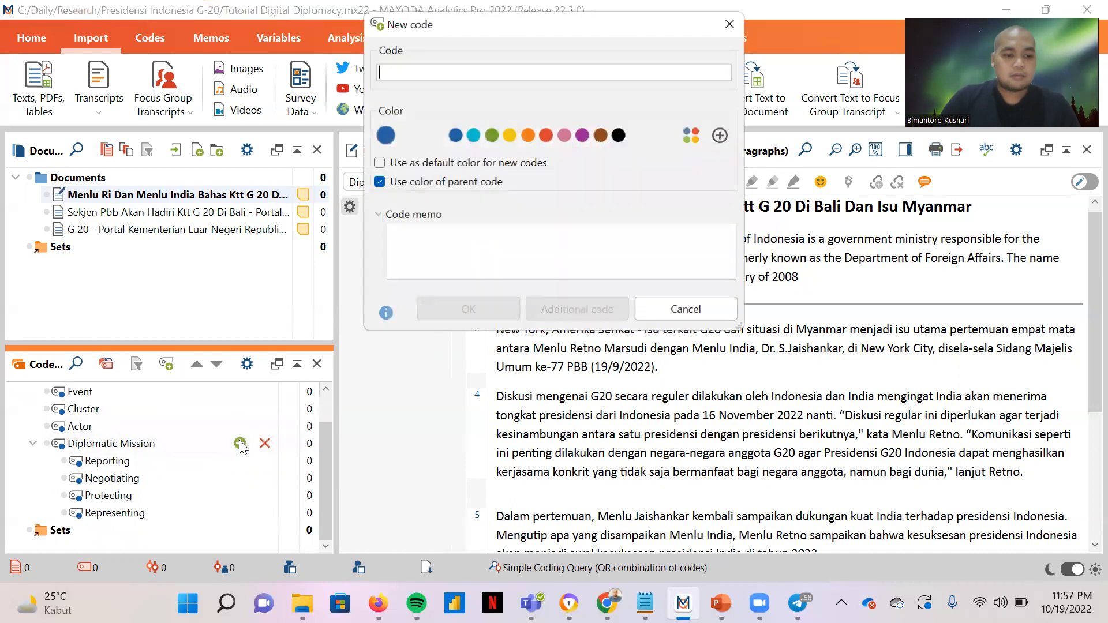
text(Promoting)
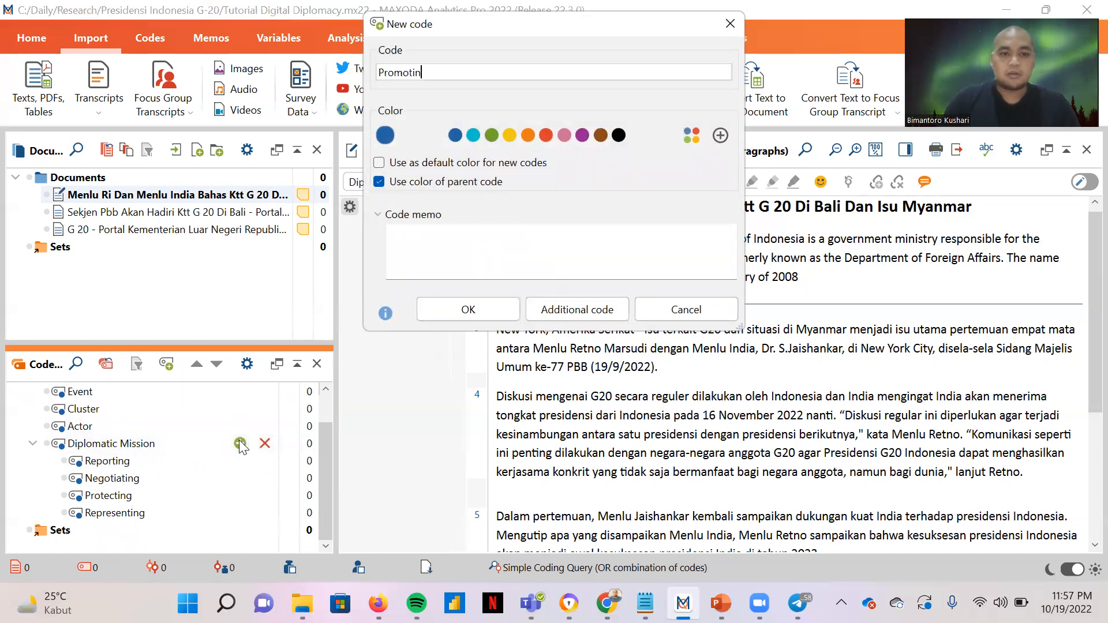
click(493, 305)
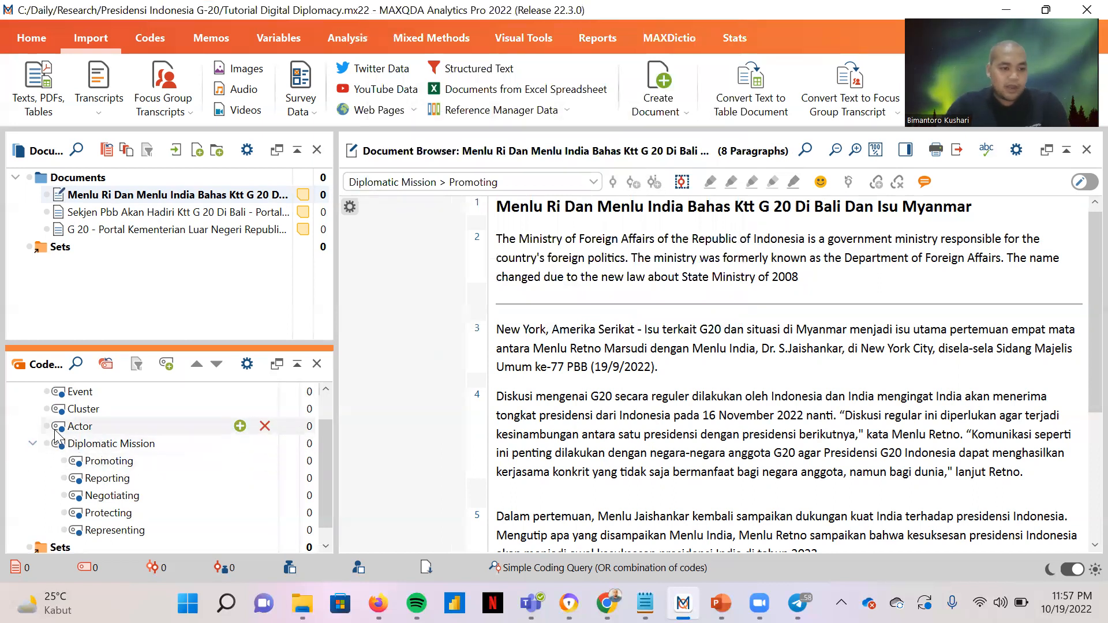
Step: Collapse Diplomatic Mission and add the subcode Government under Cluster, consulting the indicators in the PowerPoint table
click(33, 443)
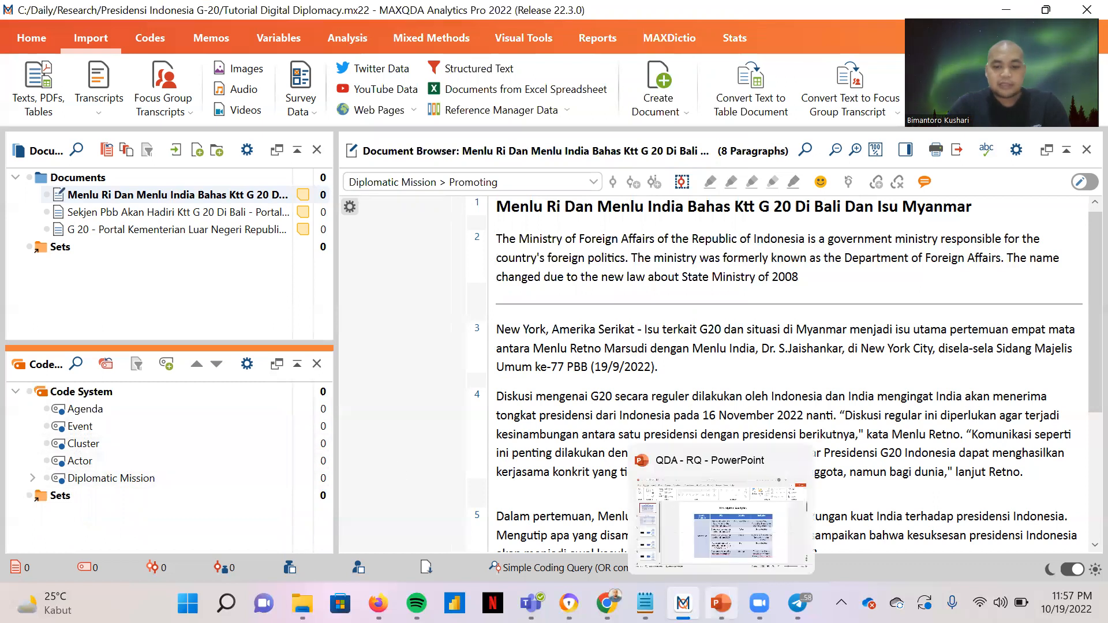
click(720, 603)
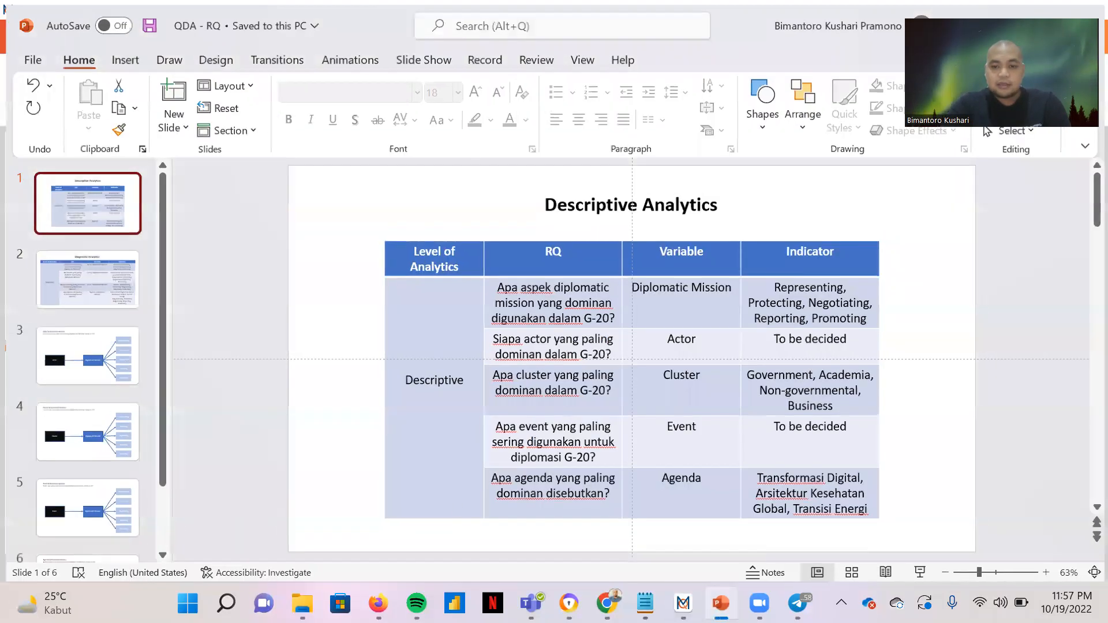
click(684, 603)
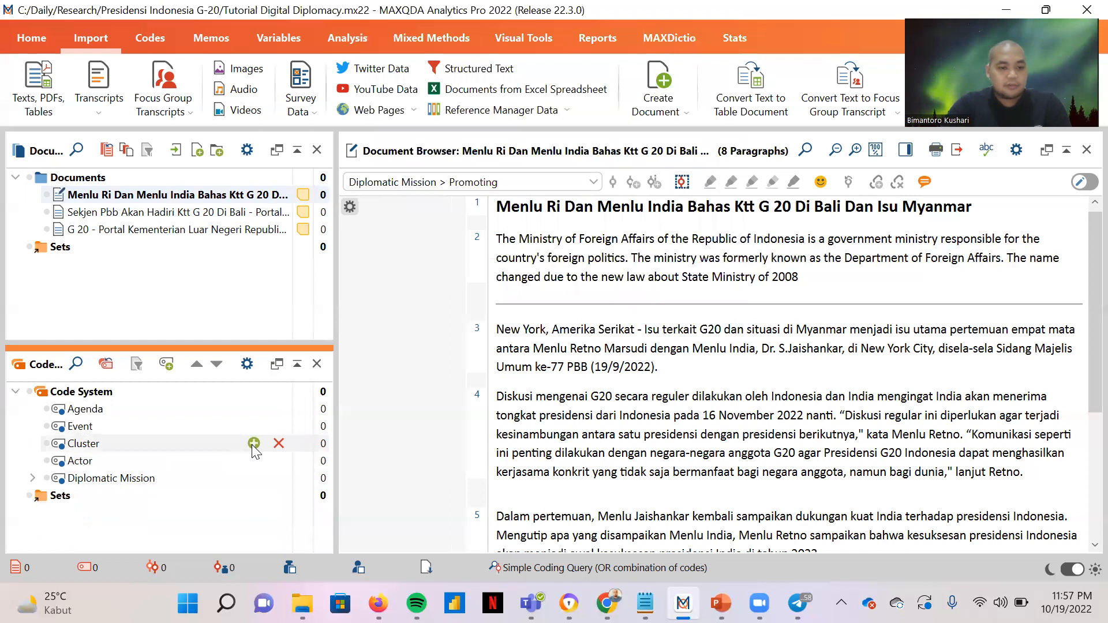
click(253, 444)
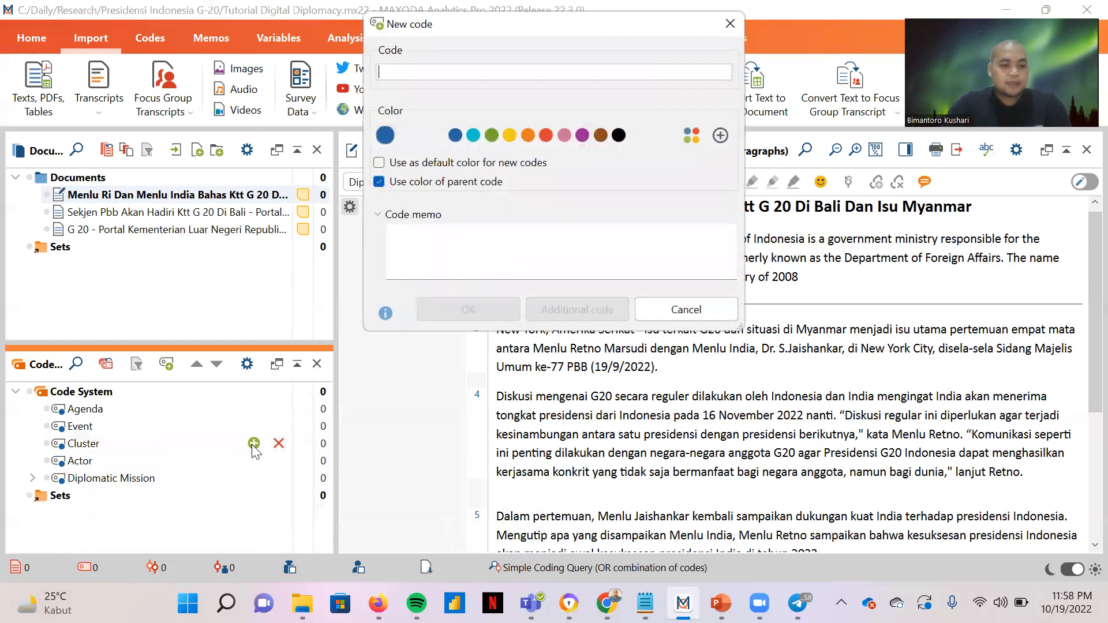
text(Government)
click(462, 306)
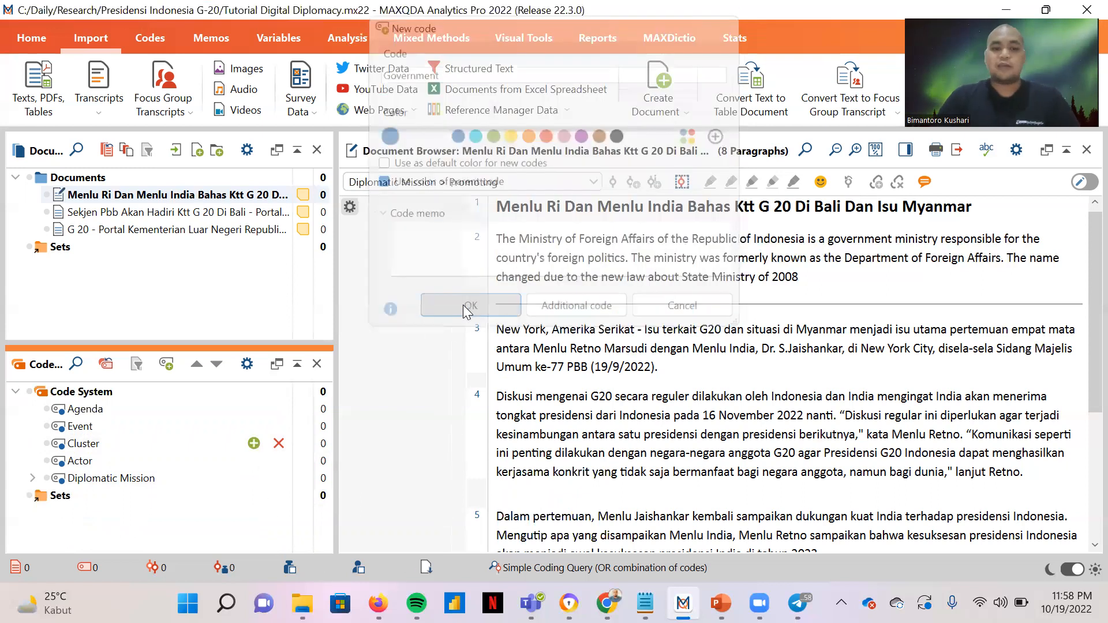
Step: Add the subcode Non Governmental under Cluster, keeping the parent code's color
click(253, 443)
text(N)
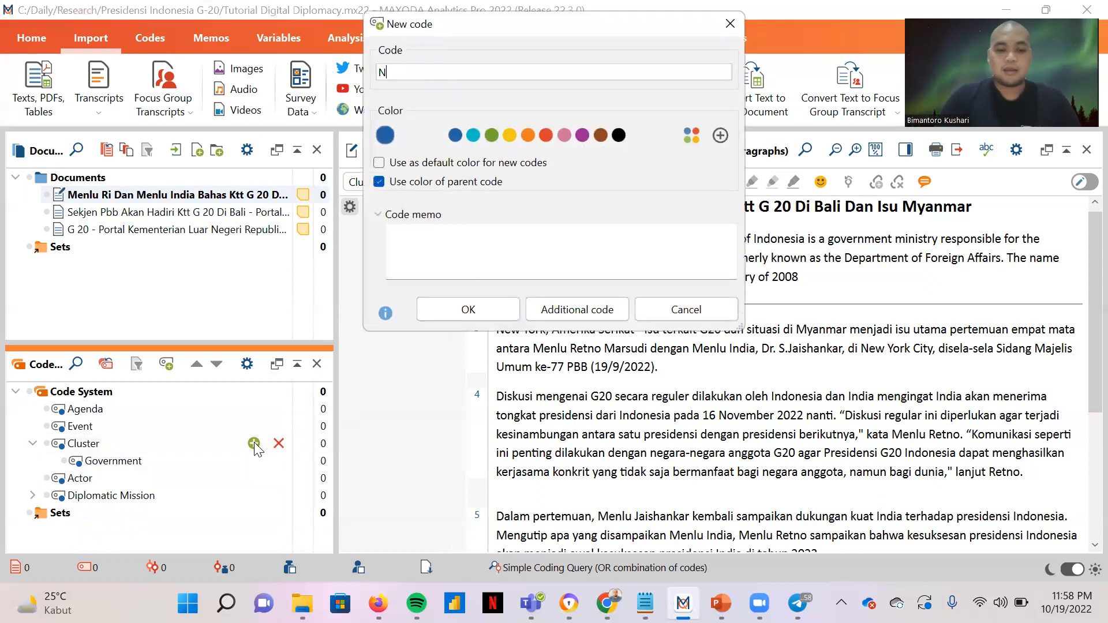
text(on )
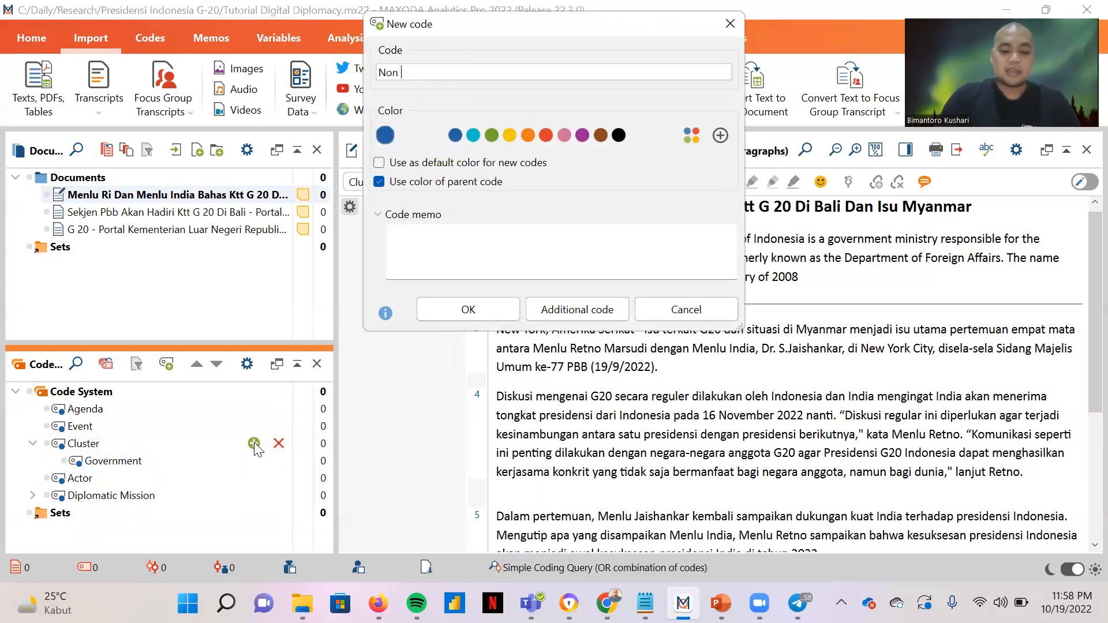
text(Govern)
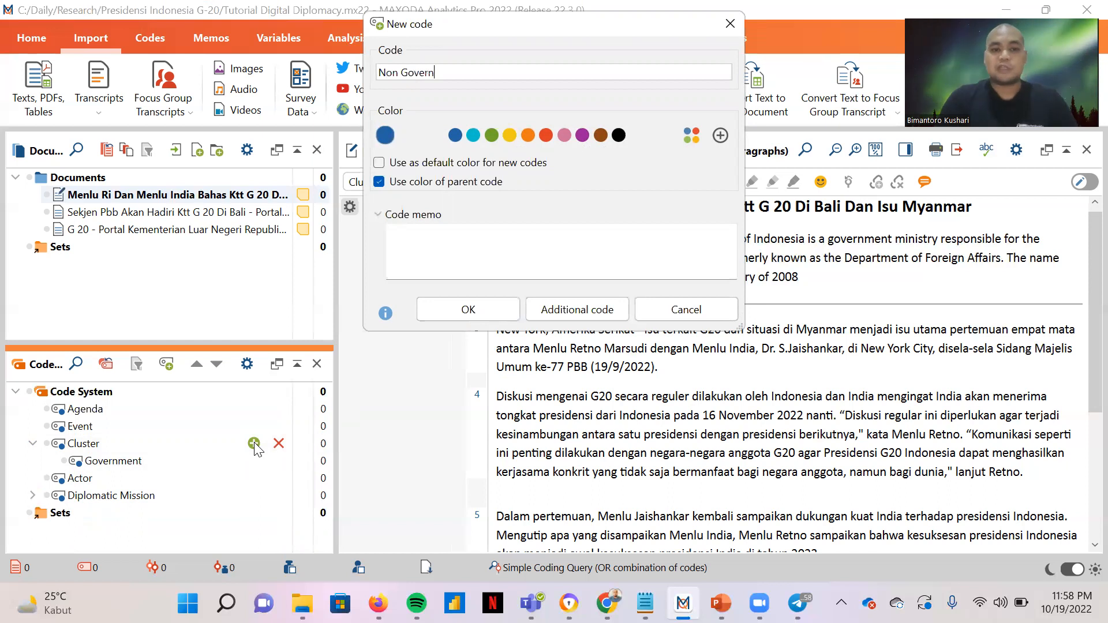
text(ment)
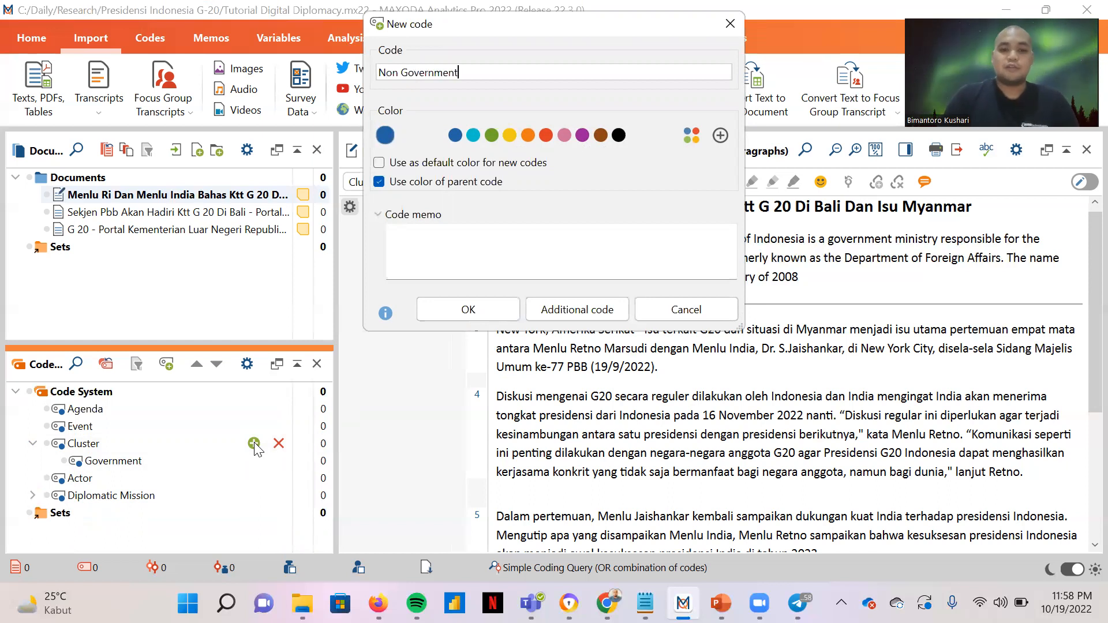
text(al)
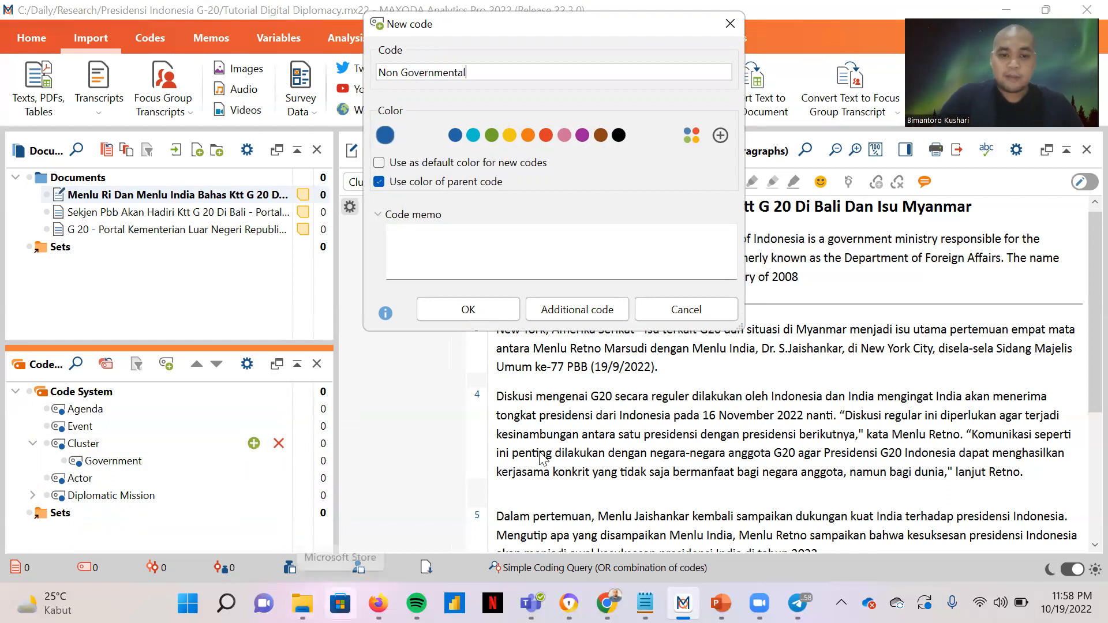
click(468, 310)
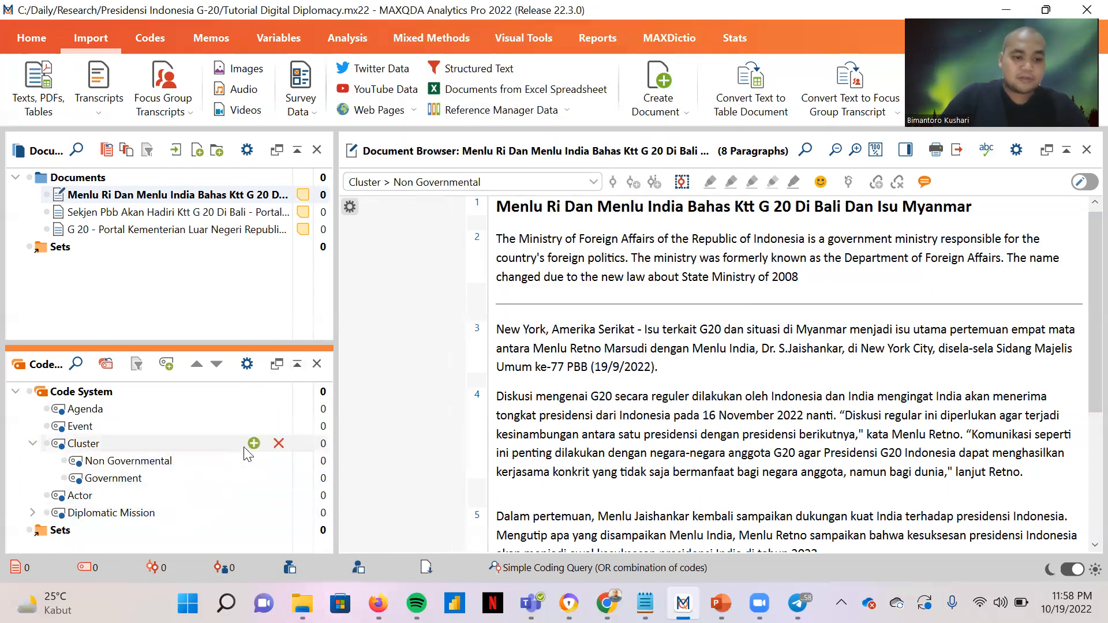
Step: Add the subcodes Academia and Business under Cluster, keeping the parent code's color
click(254, 443)
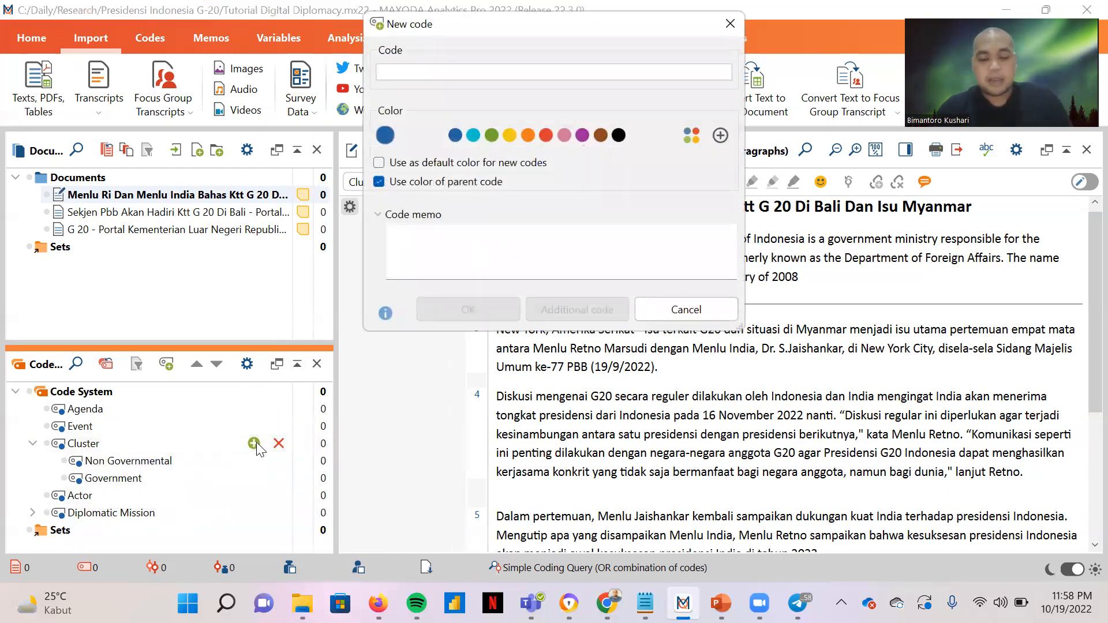
text(A)
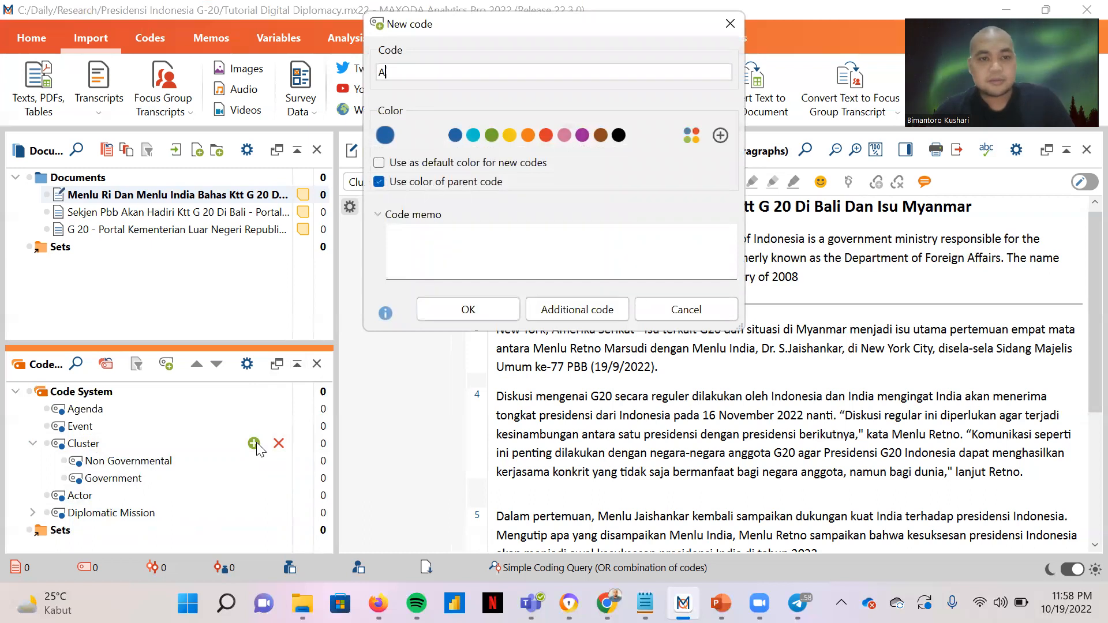
text(cademia)
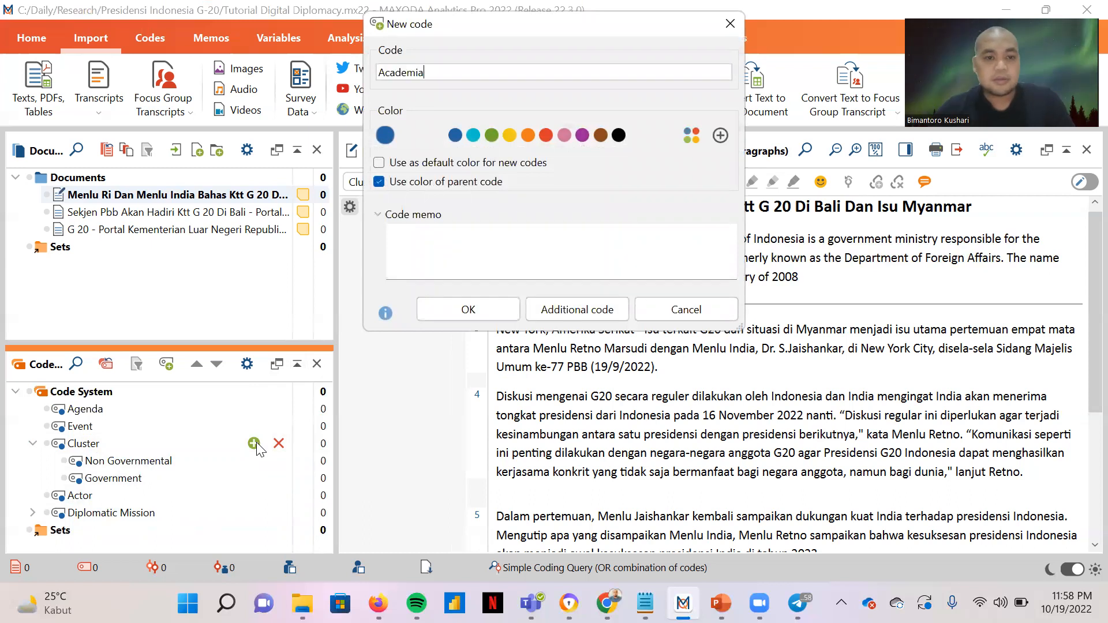
click(470, 300)
click(240, 443)
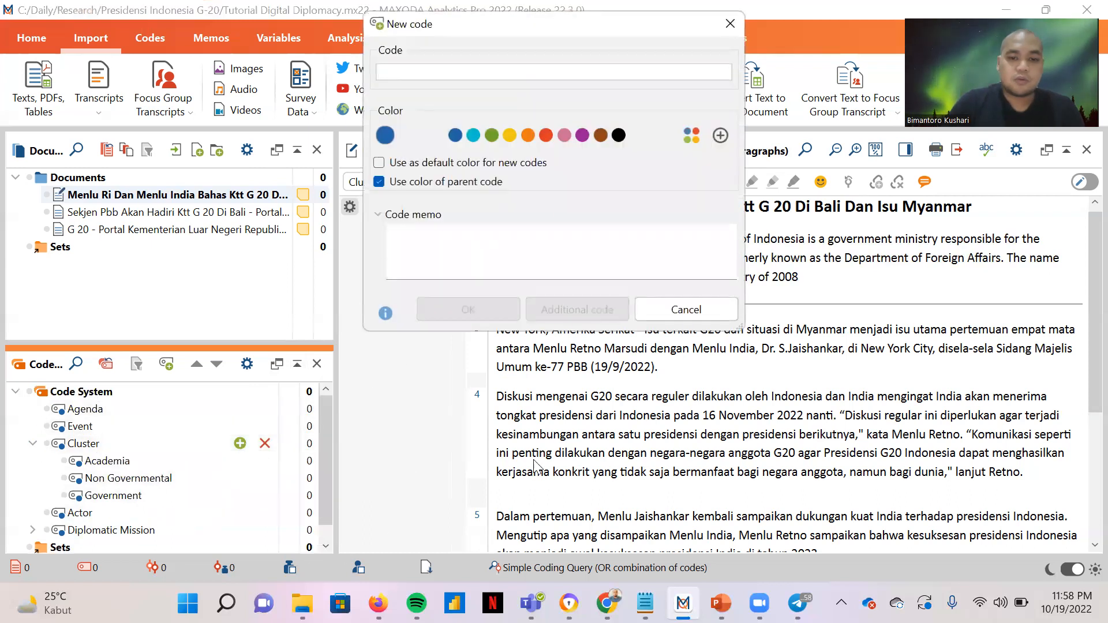
mouse_move(722, 603)
text(Business)
click(504, 311)
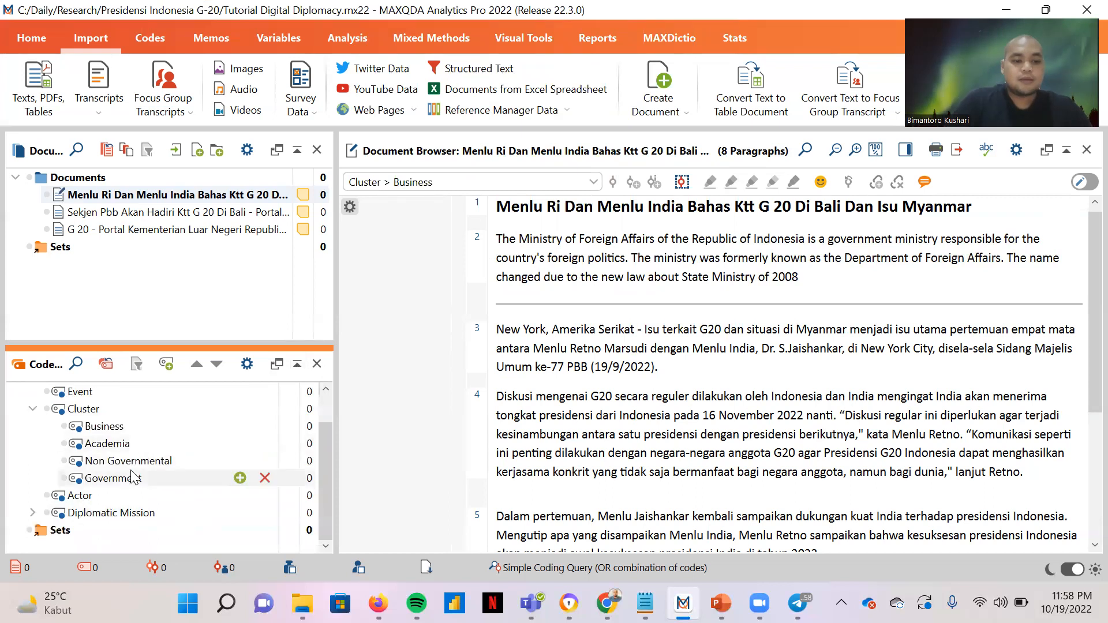
Step: Check the Agenda indicators in the PowerPoint table and add Transformasi Digital as a subcode of Agenda in MAXQDA
click(722, 603)
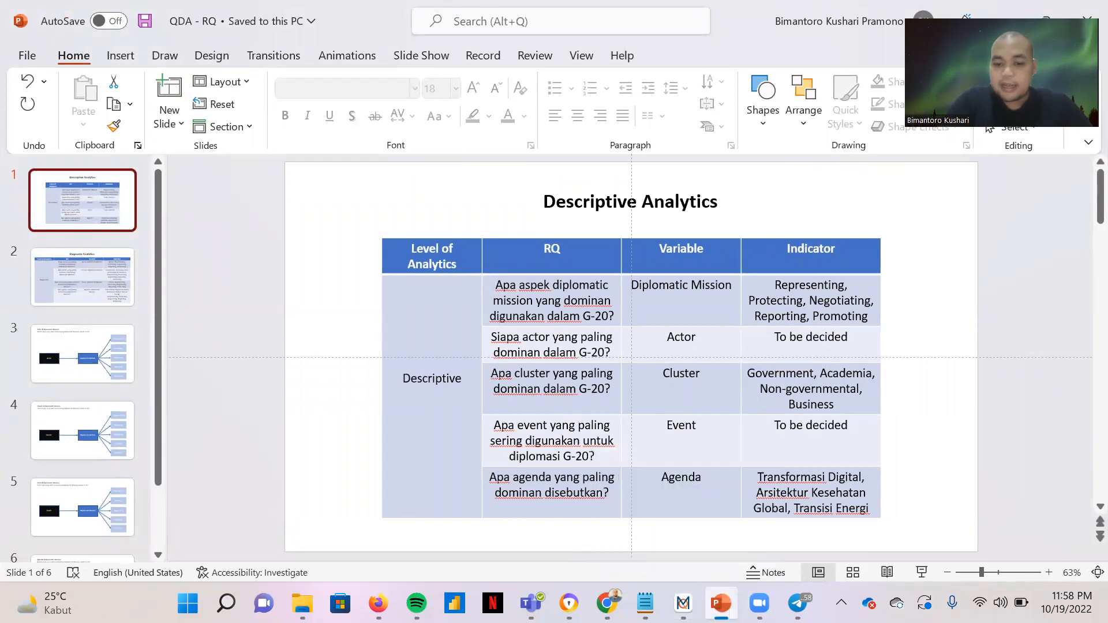
mouse_move(683, 603)
click(687, 515)
mouse_move(248, 409)
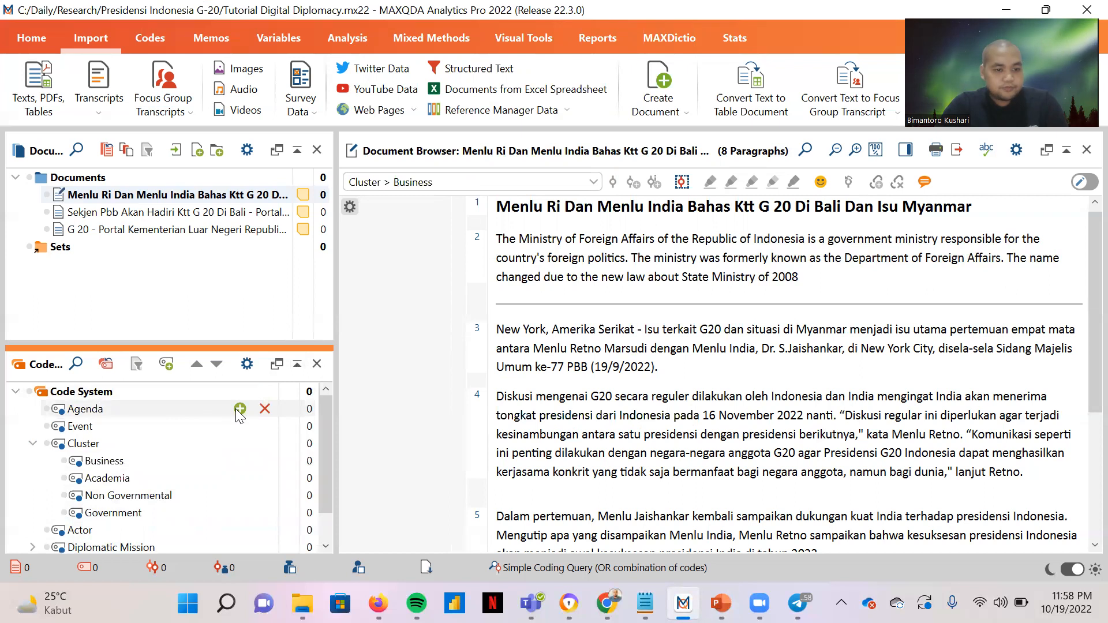
click(240, 409)
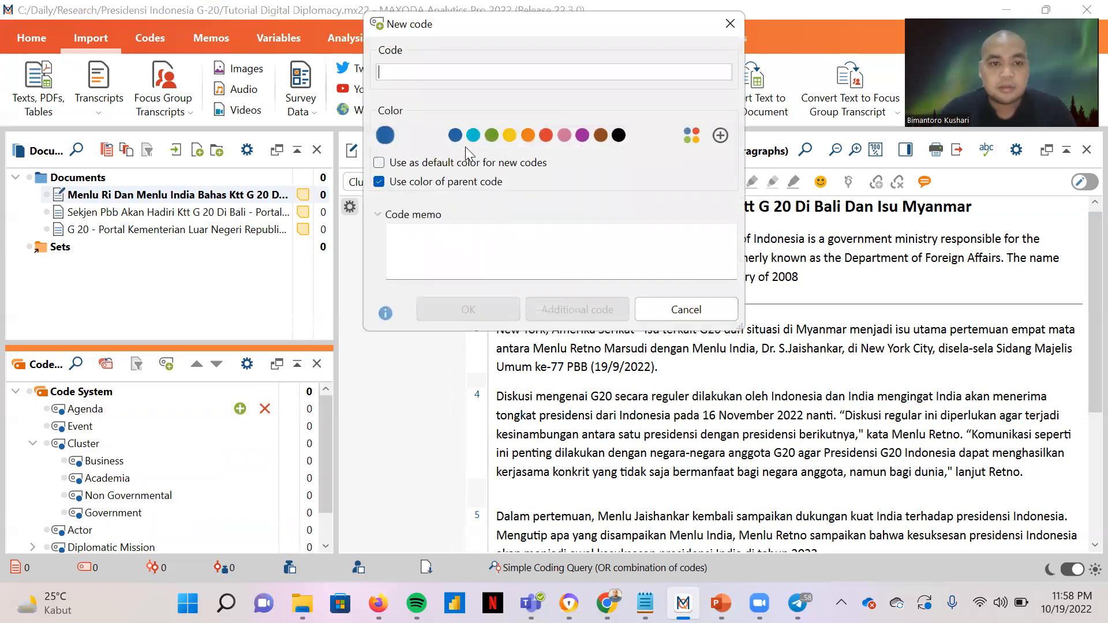
text(Transformasi)
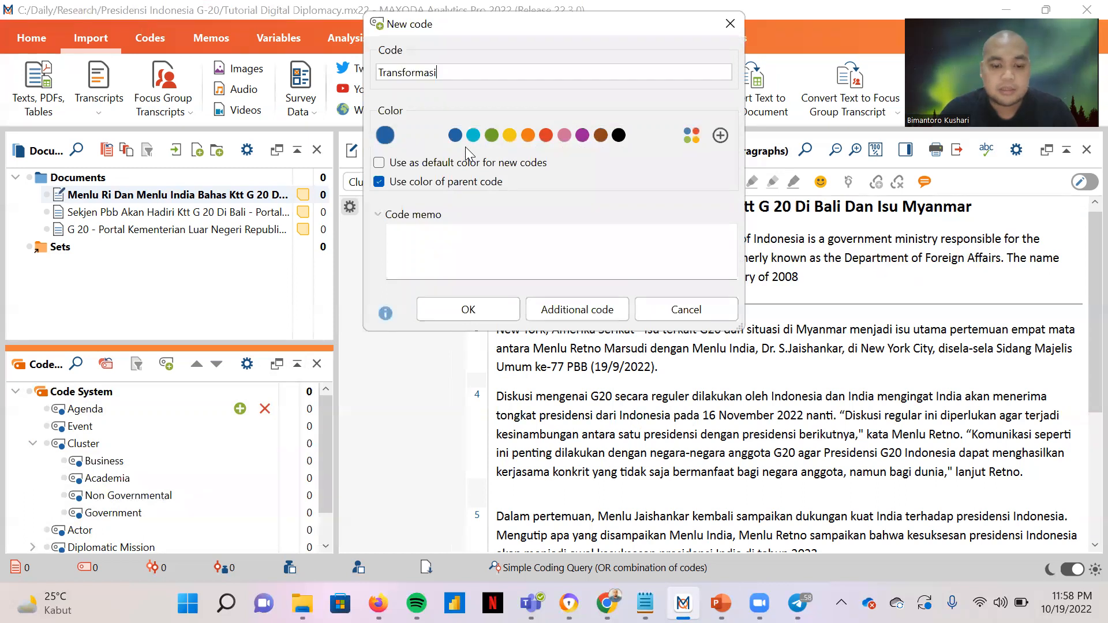
text( Digital)
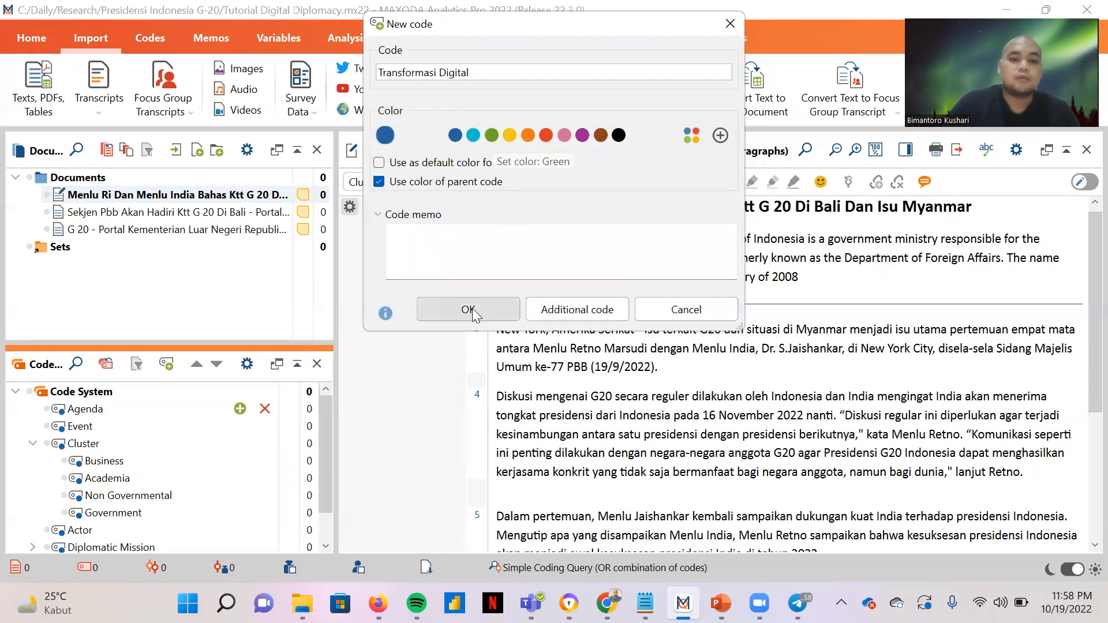
click(466, 310)
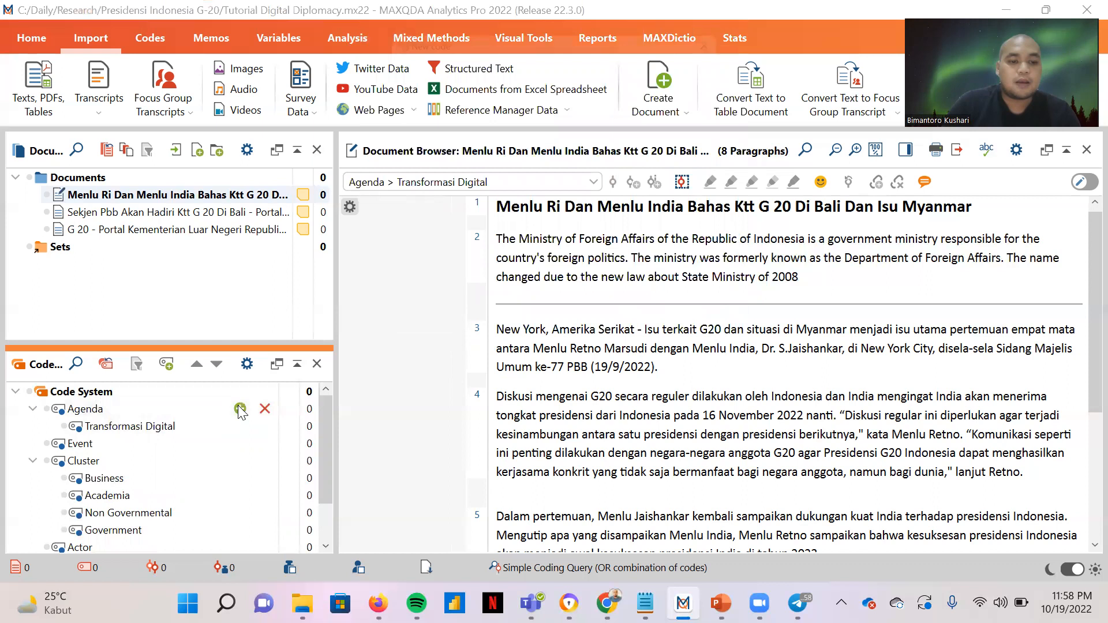
Step: Add the subcode Arsitektur Kesehatan Global under Agenda, keeping the parent code's color
click(240, 410)
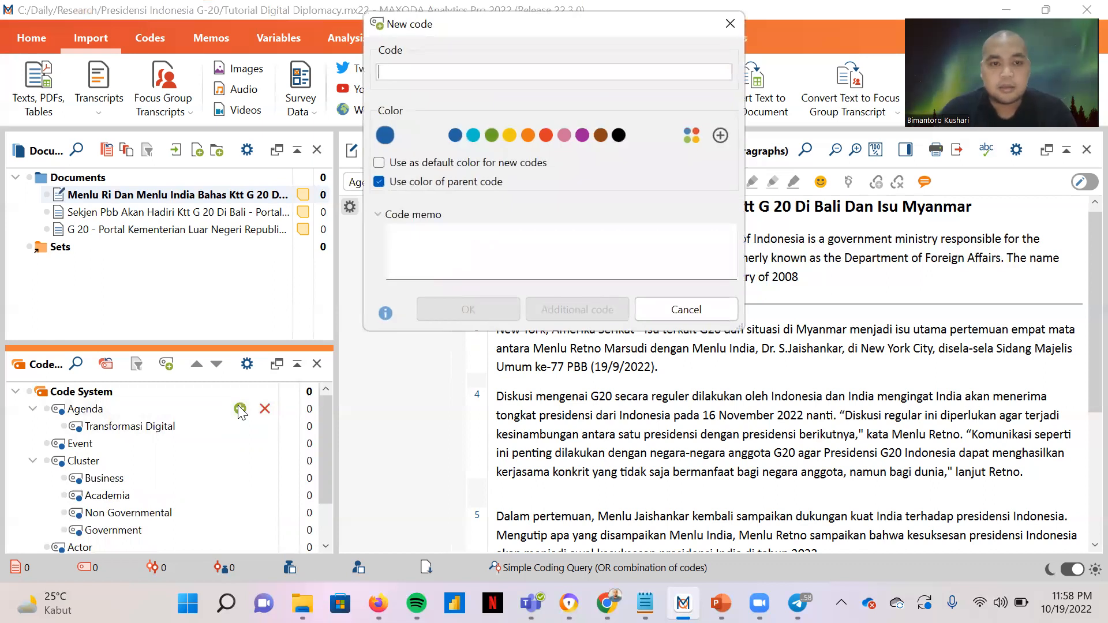
text(Arsitektur Kesehatan Global)
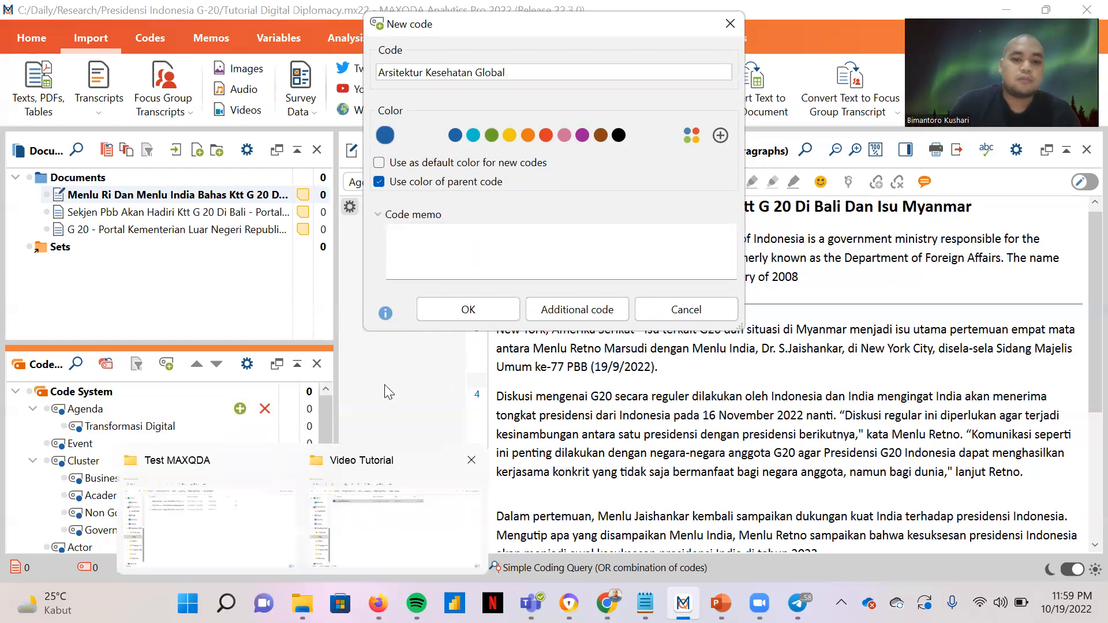
click(467, 309)
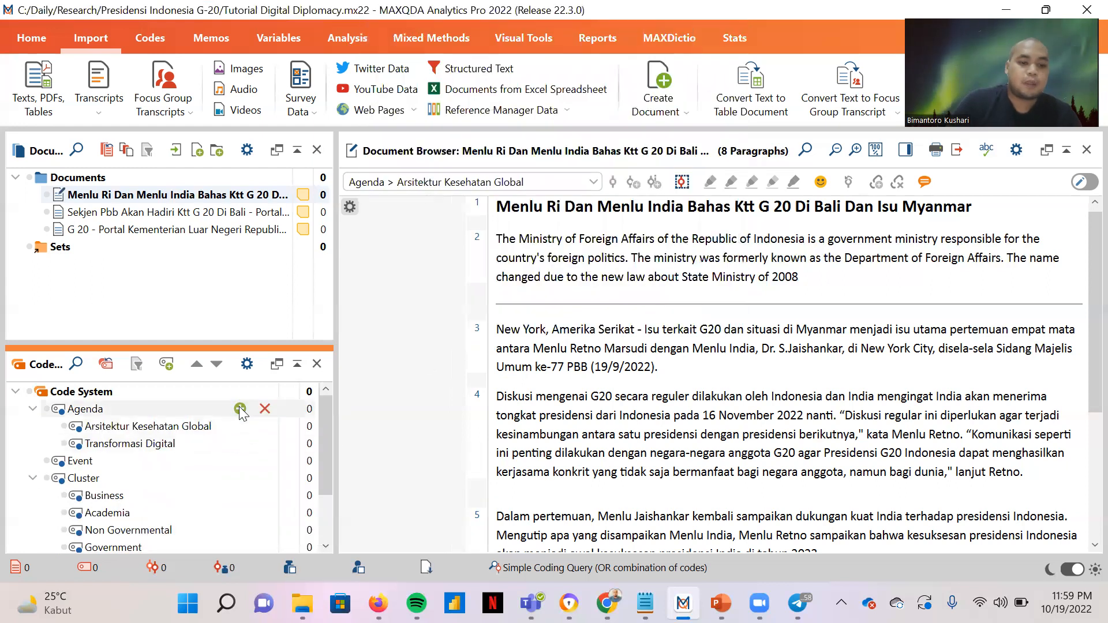
Step: Add the subcode Transisi Energi under Agenda, and collapse the Agenda and Cluster codes
click(240, 408)
text(T)
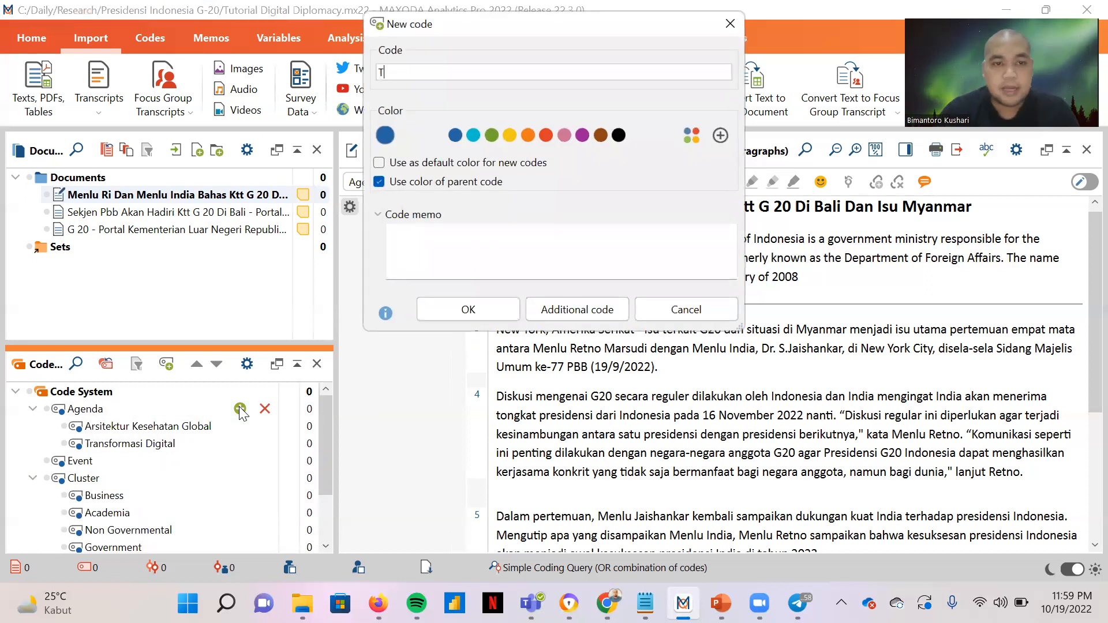
text(ransisi)
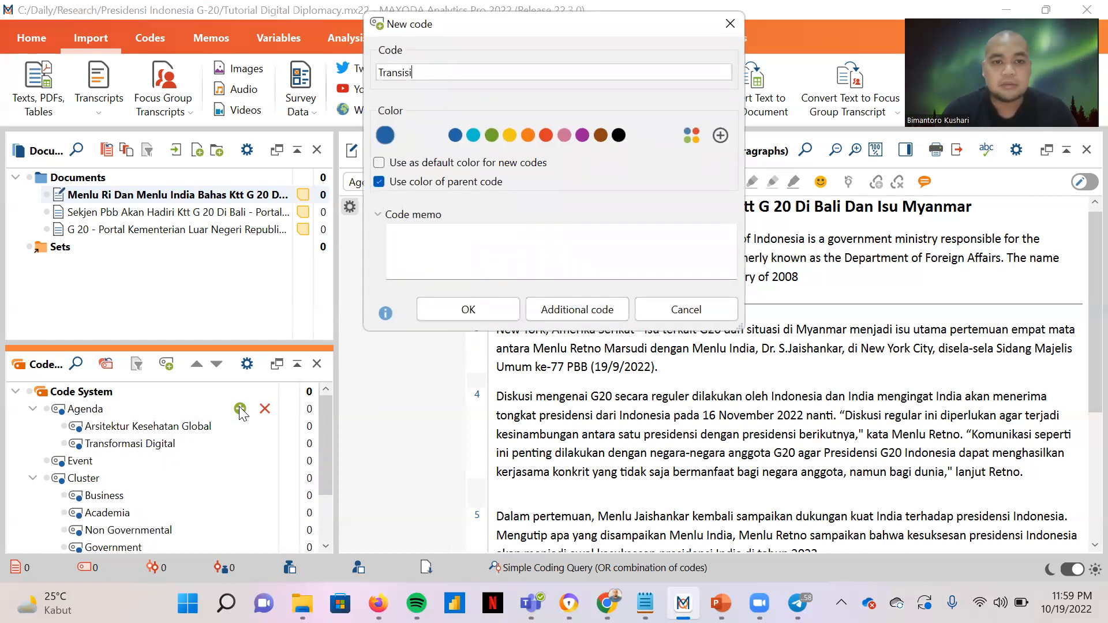
text( Energi)
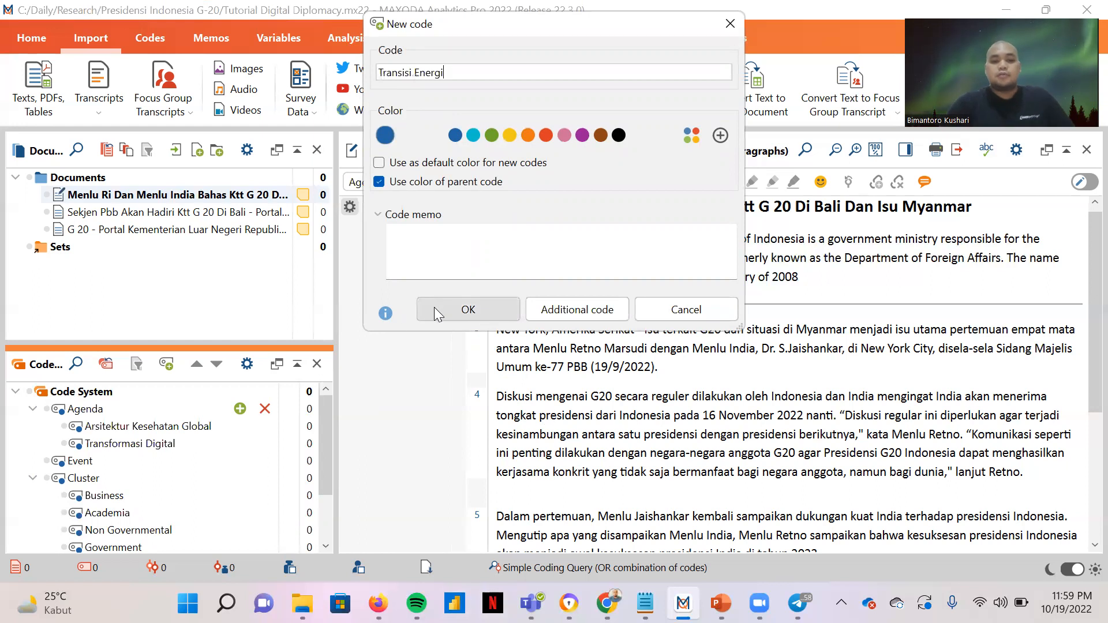
click(465, 309)
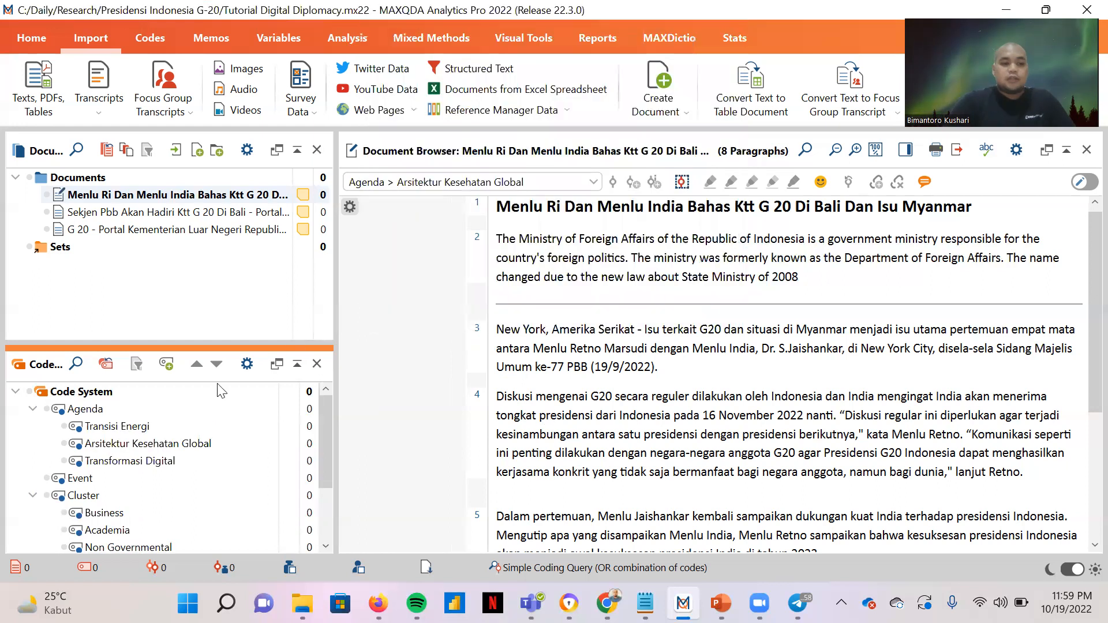
click(33, 409)
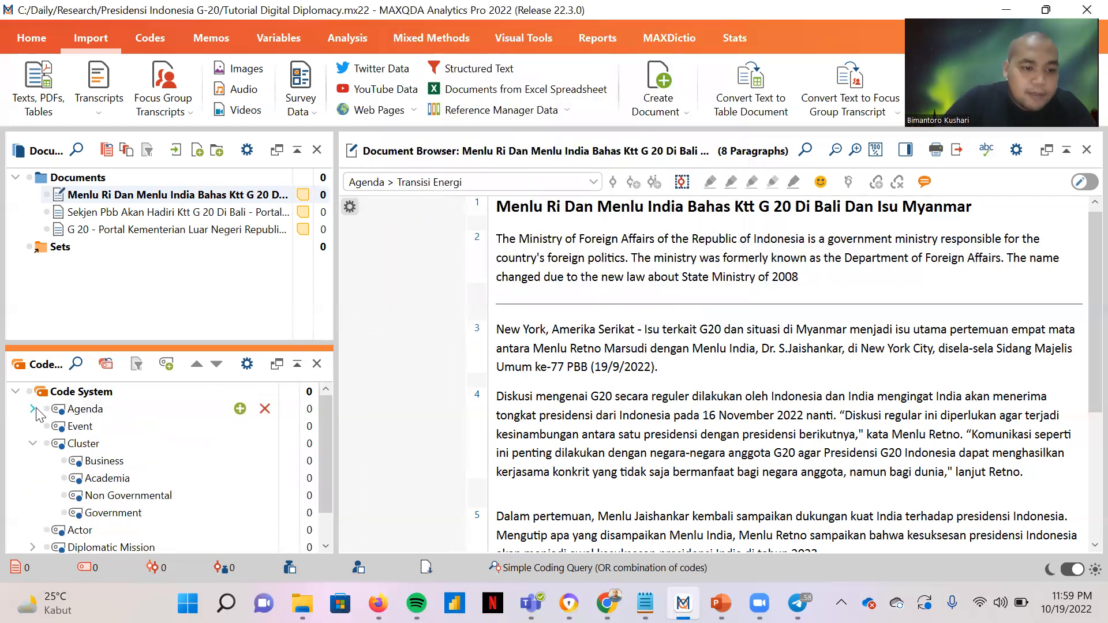
click(33, 444)
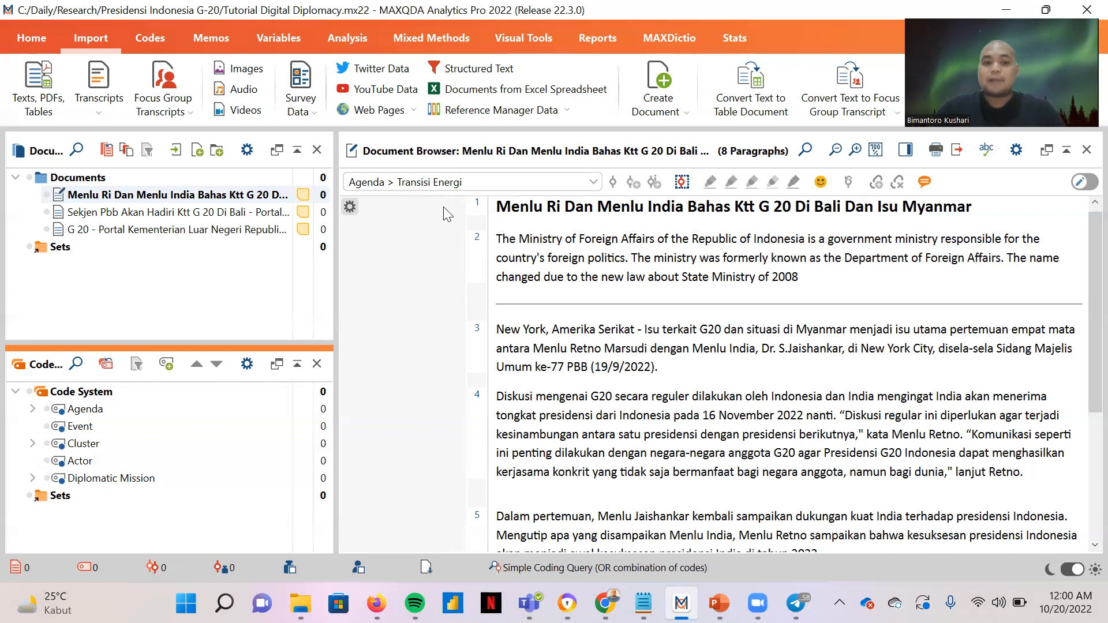
Step: Read through the open G20 news document from its title to the source line, looking for passages relevant to the codes
scroll(556, 282, up, 1)
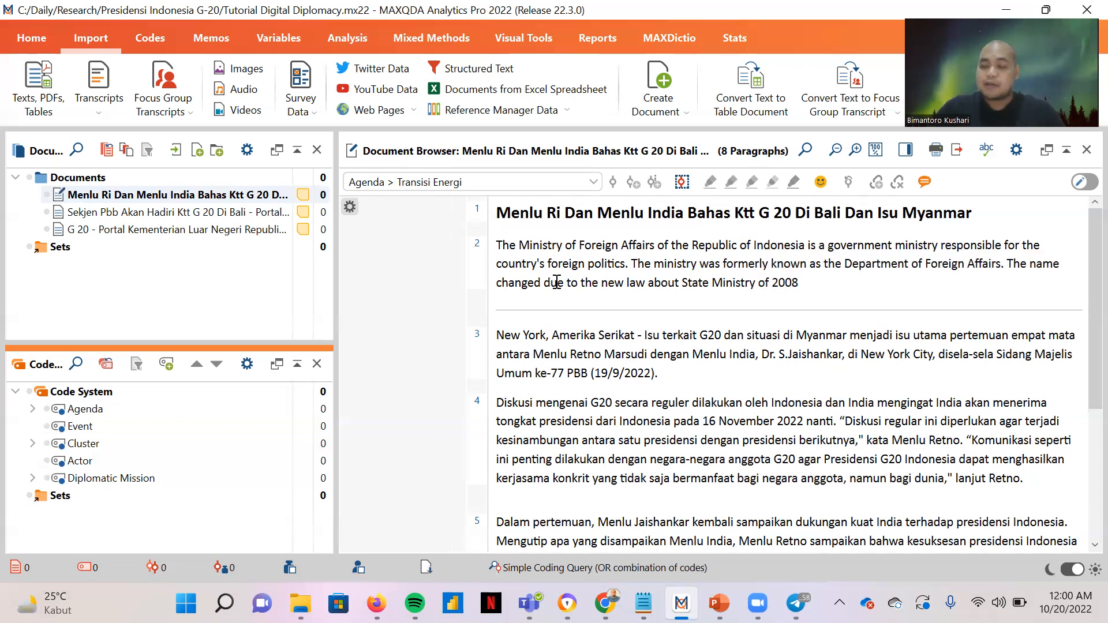
scroll(556, 283, down, 3)
scroll(557, 281, up, 2)
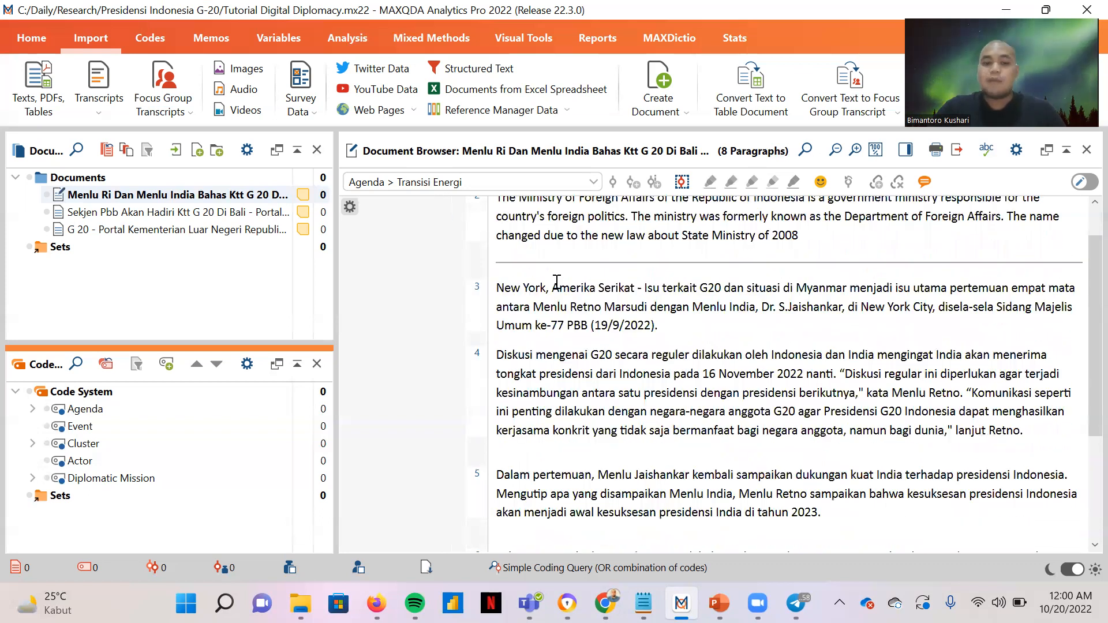
scroll(557, 281, up, 1)
scroll(557, 282, up, 1)
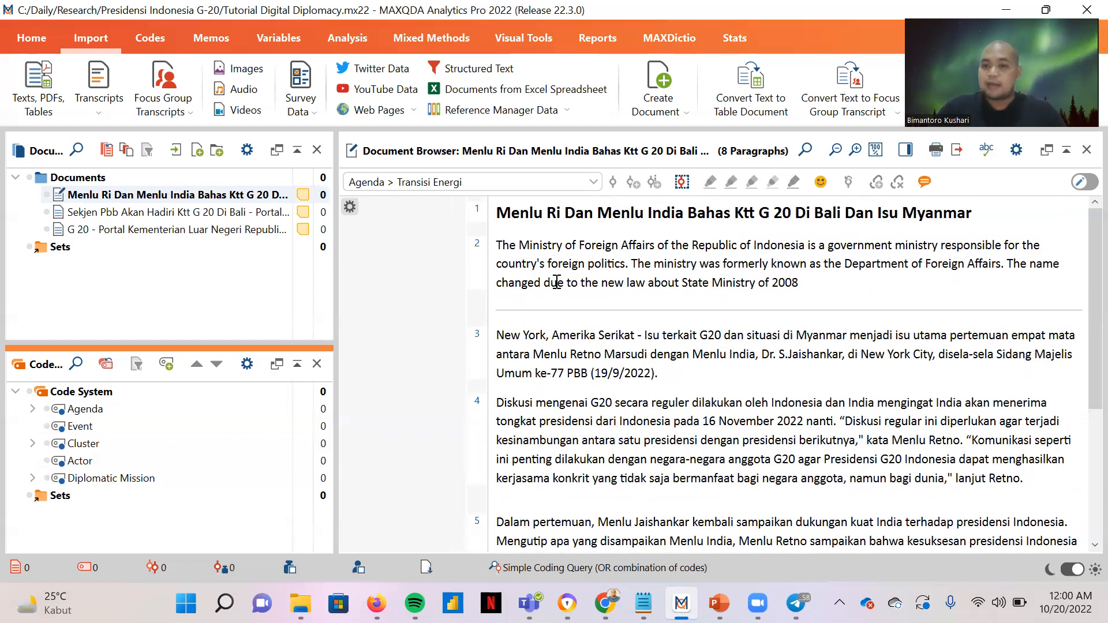
scroll(557, 282, down, 4)
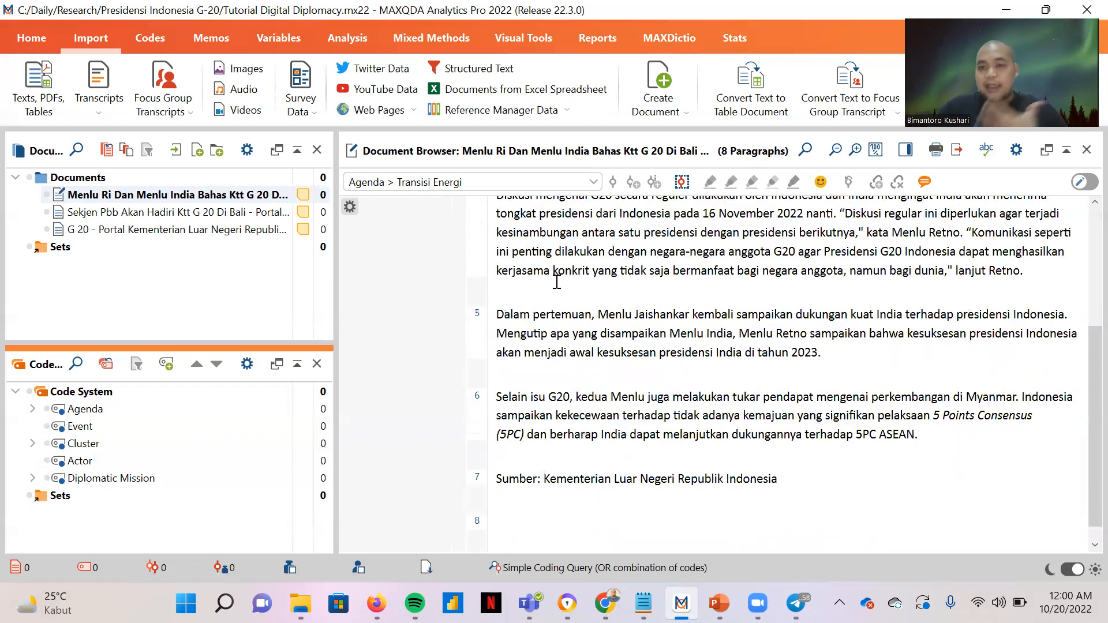
scroll(557, 283, up, 2)
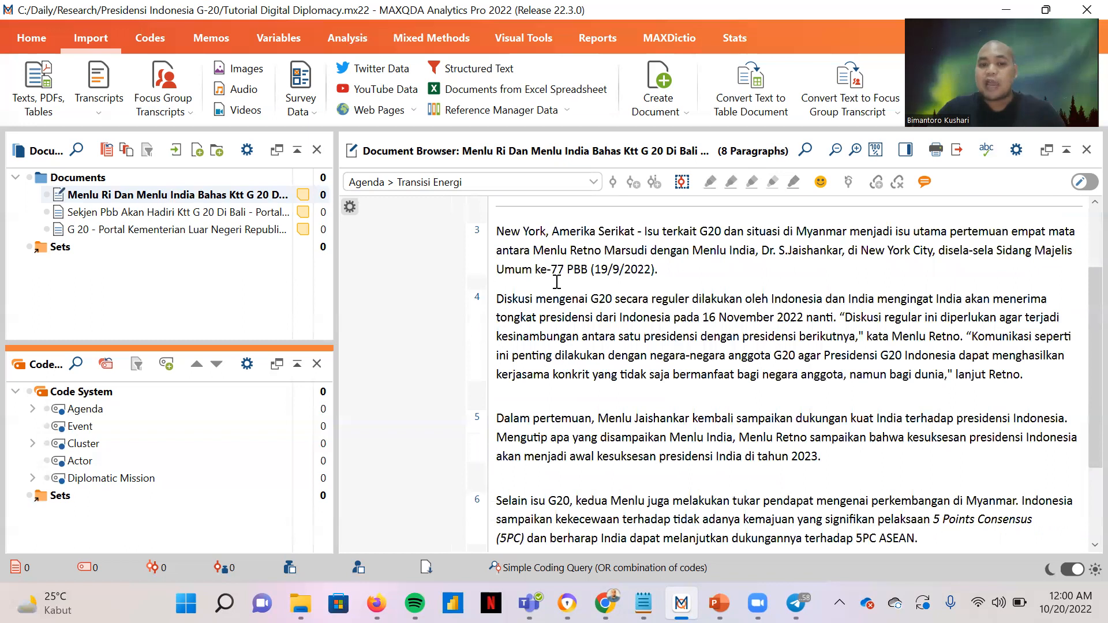
scroll(557, 282, up, 2)
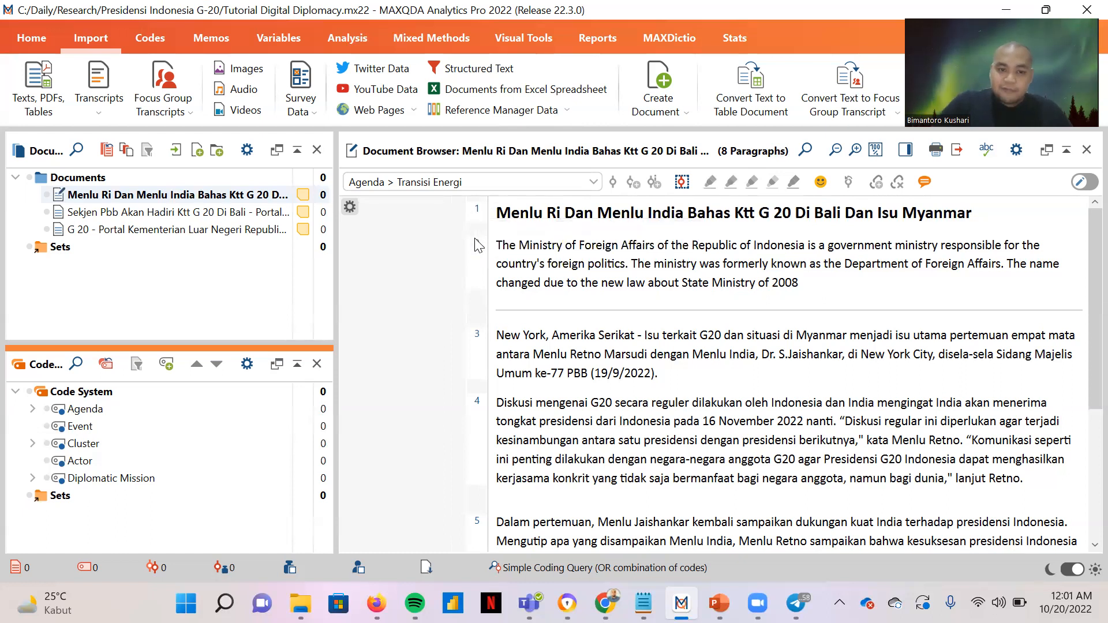
scroll(483, 346, down, 1)
scroll(483, 351, down, 3)
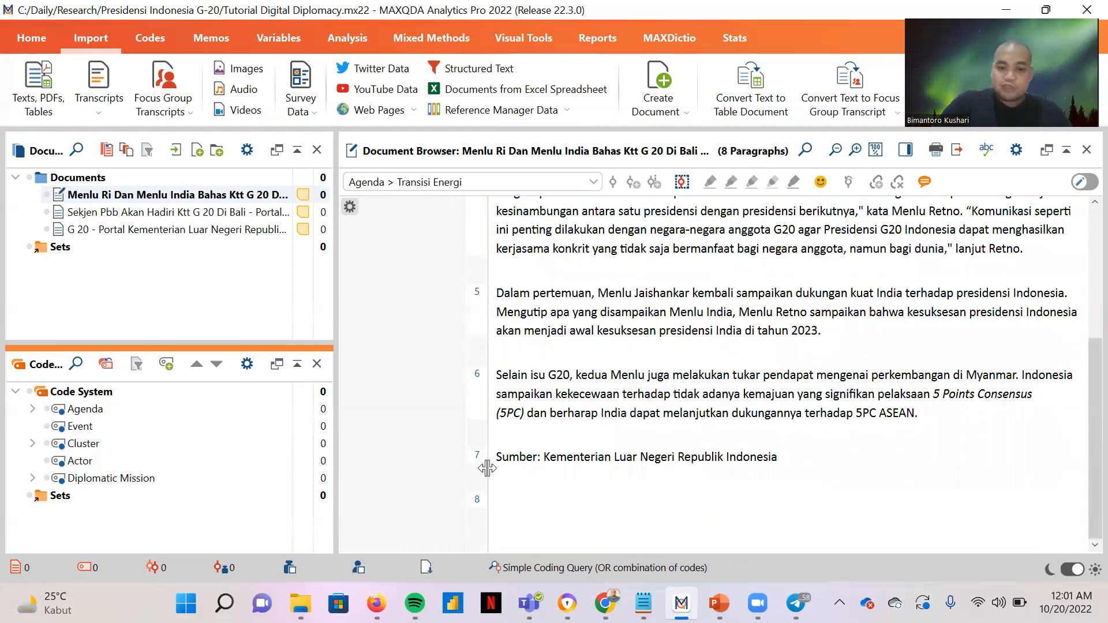
scroll(482, 316, up, 5)
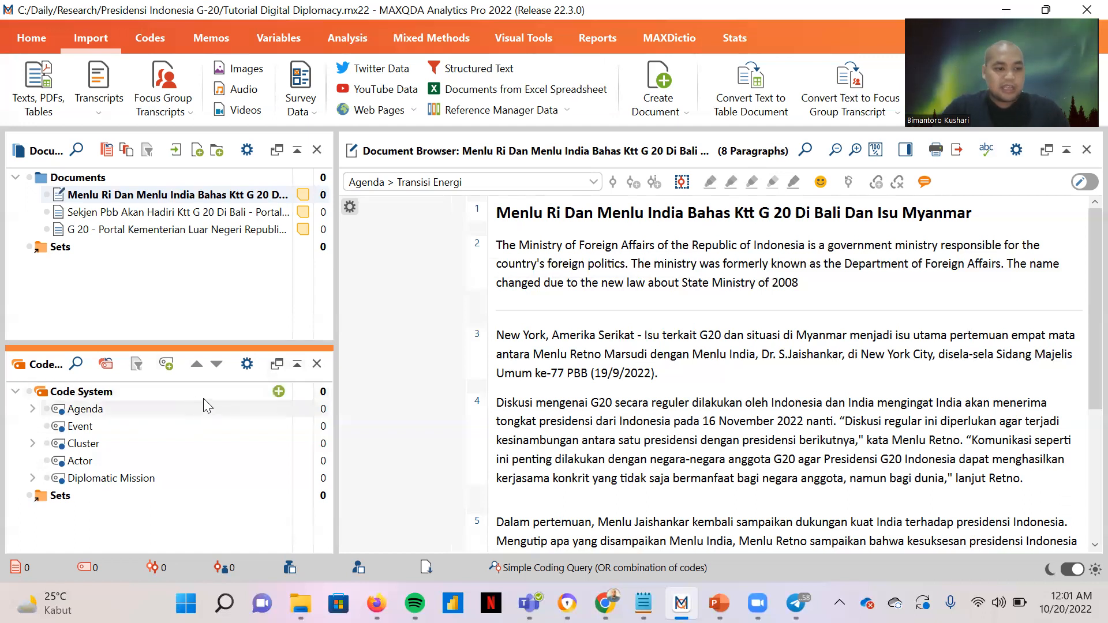
Step: Add a new top-level code named Aspects to the code system
click(279, 392)
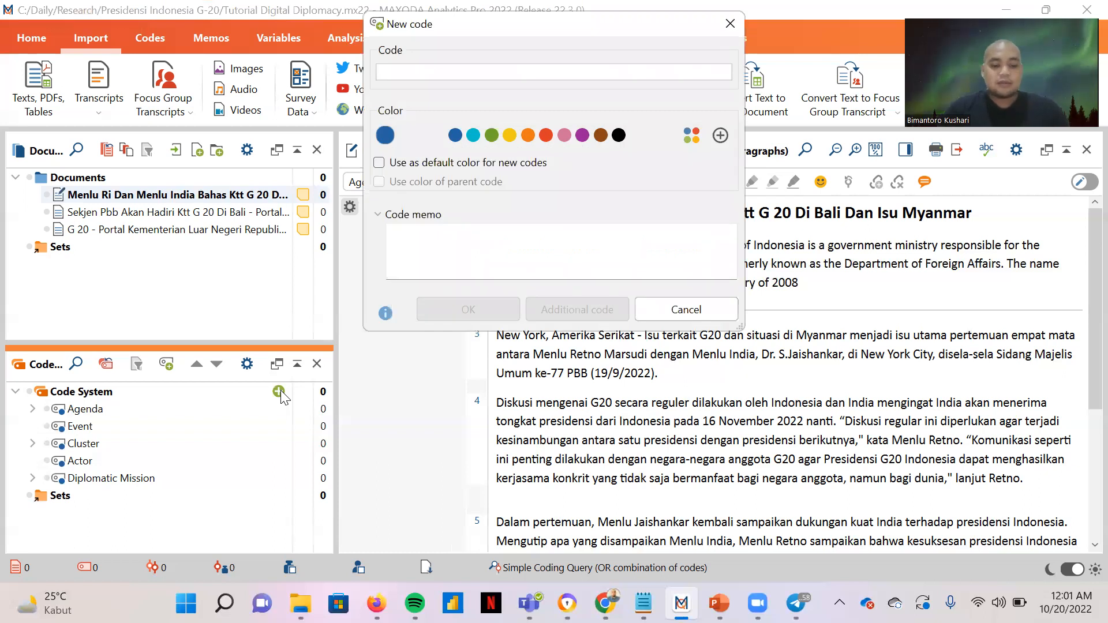
text(A)
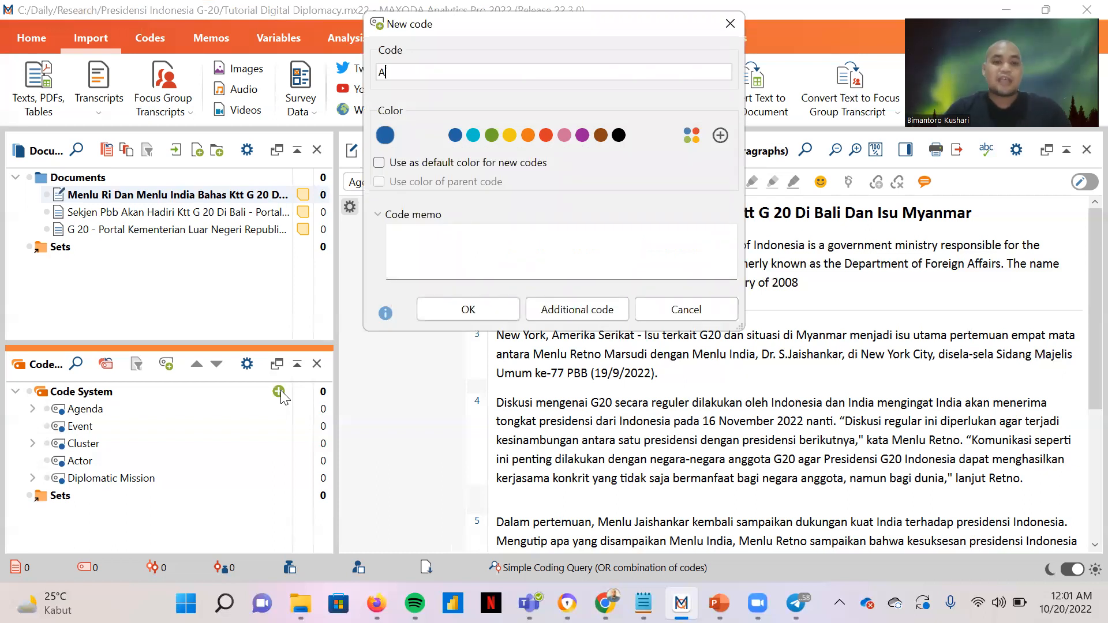
text(spects)
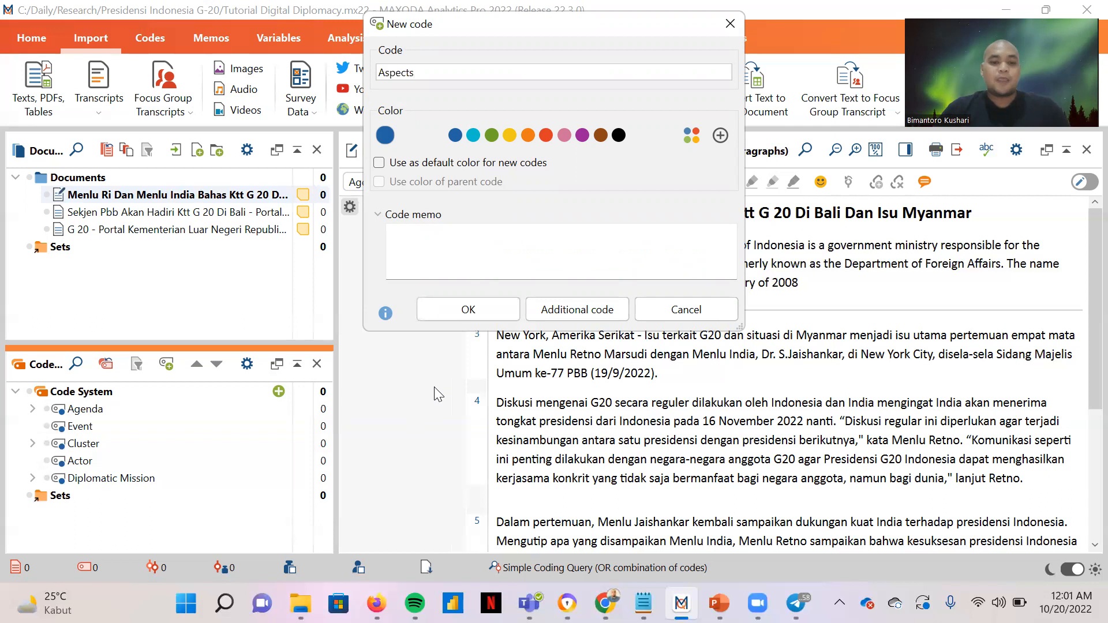
click(499, 306)
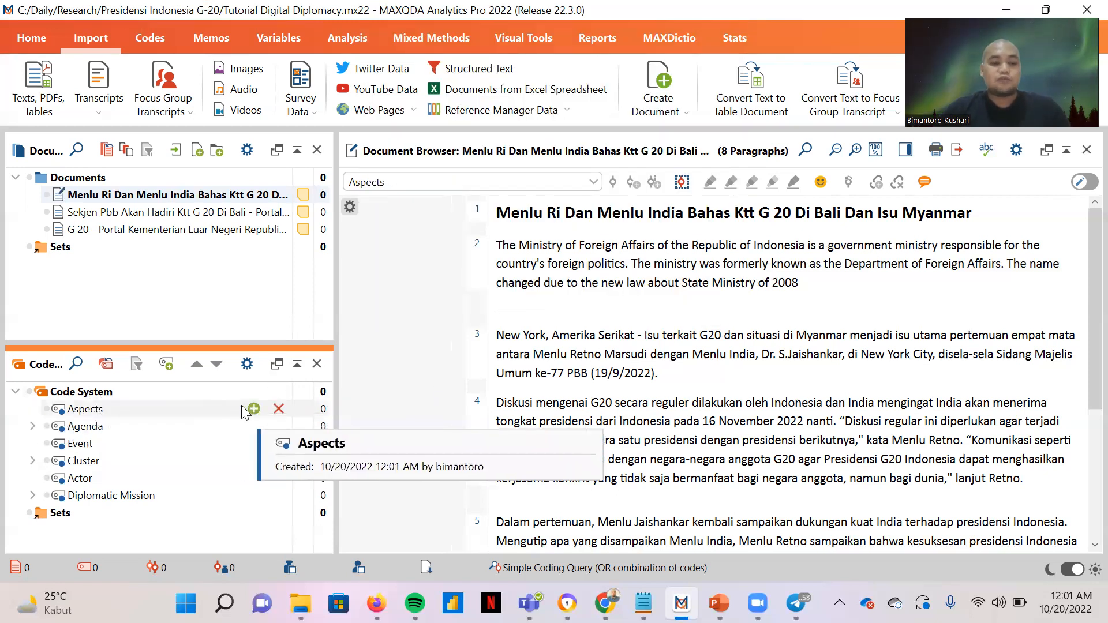
click(130, 444)
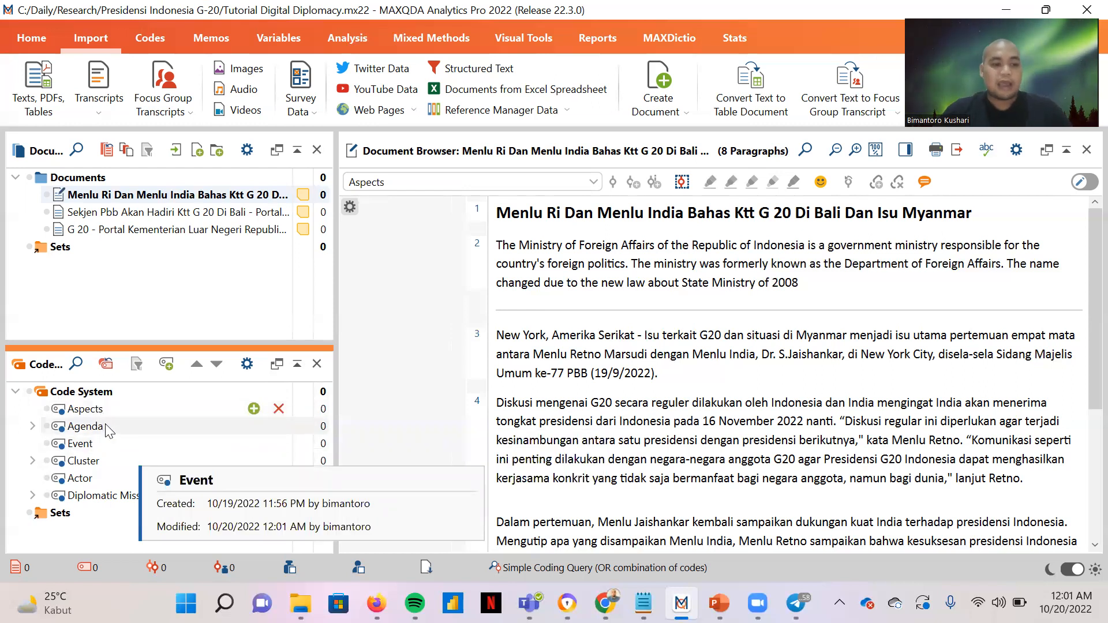
Step: Expand the Agenda and Cluster codes, and code the whole title of the open news document with Cluster > Government
click(33, 427)
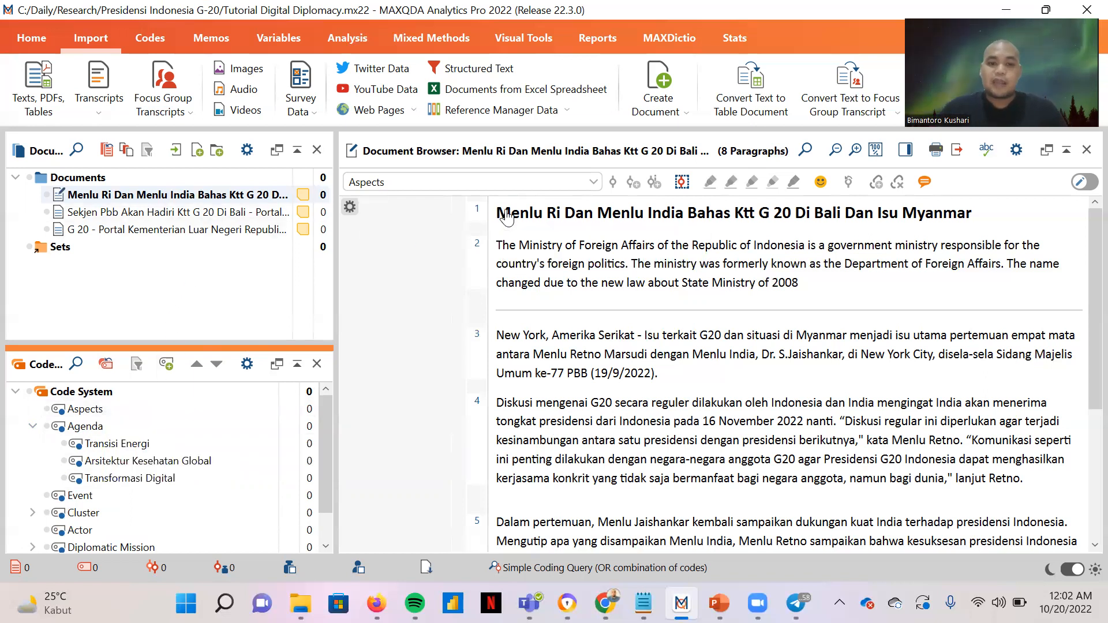
drag(498, 220, 972, 224)
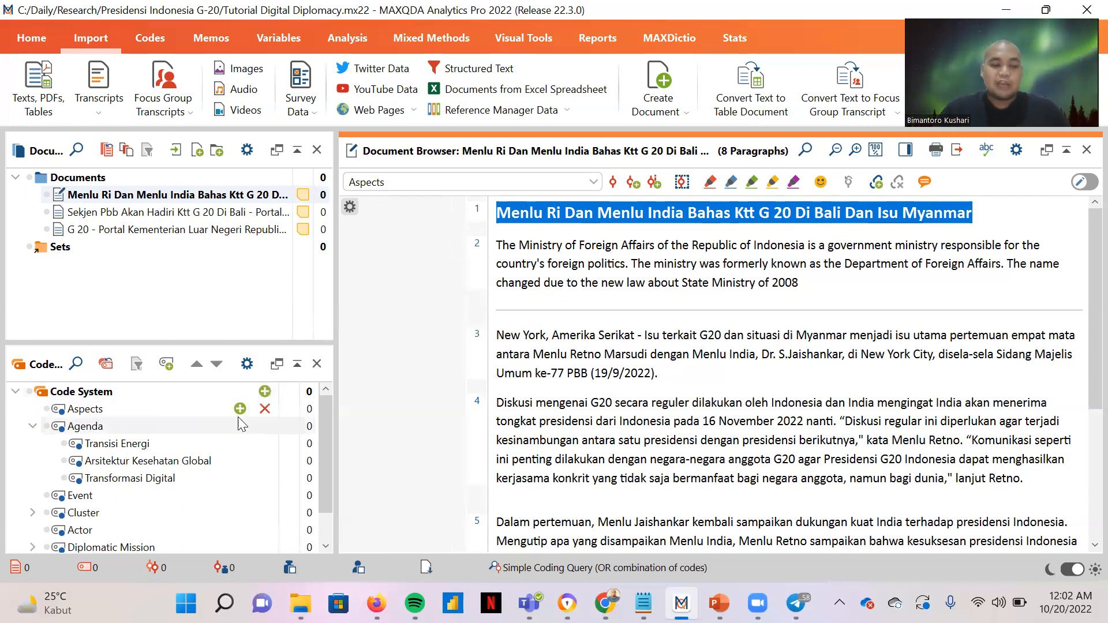
drag(323, 436, 323, 465)
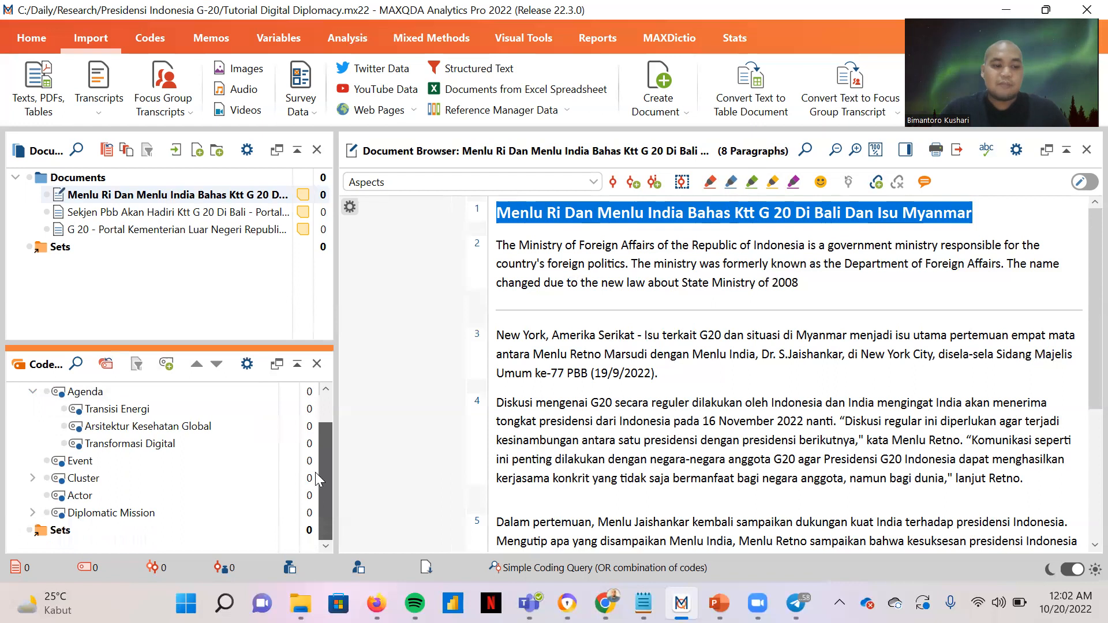
click(32, 478)
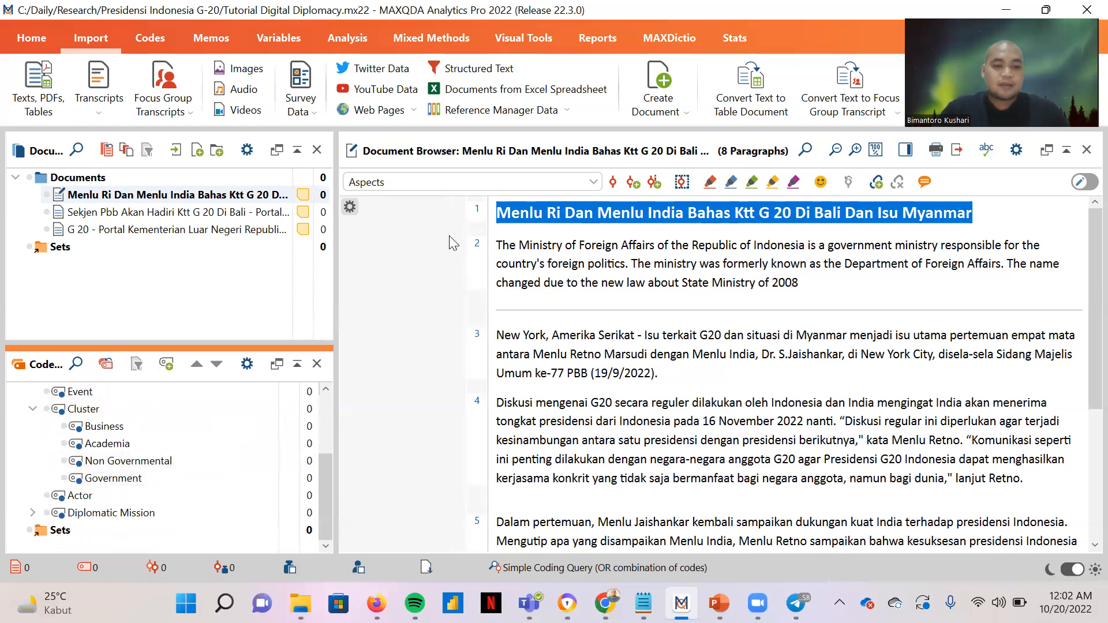
drag(551, 211, 115, 482)
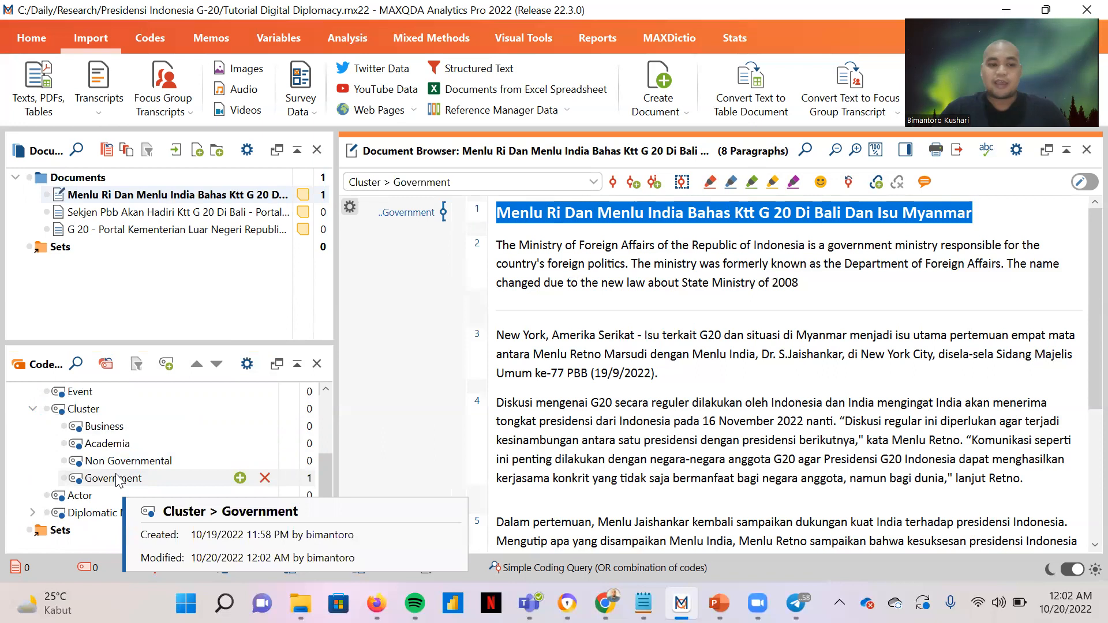
Step: Add the subcodes Menlu RI and Menlu India under Actor, keeping the parent code's color
scroll(119, 479, up, 2)
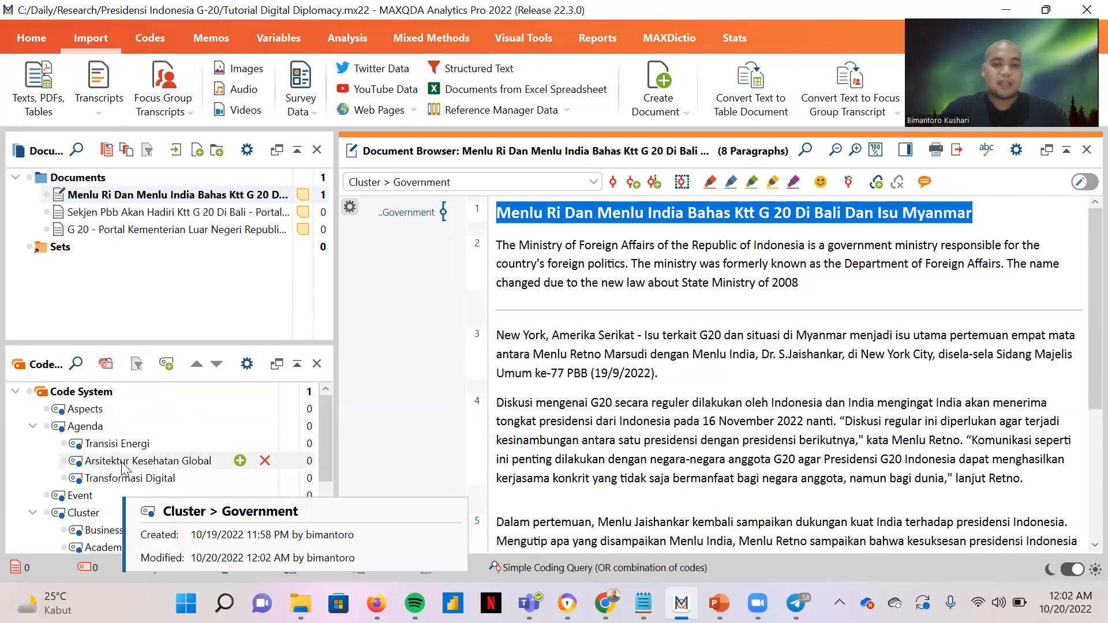
scroll(122, 468, down, 2)
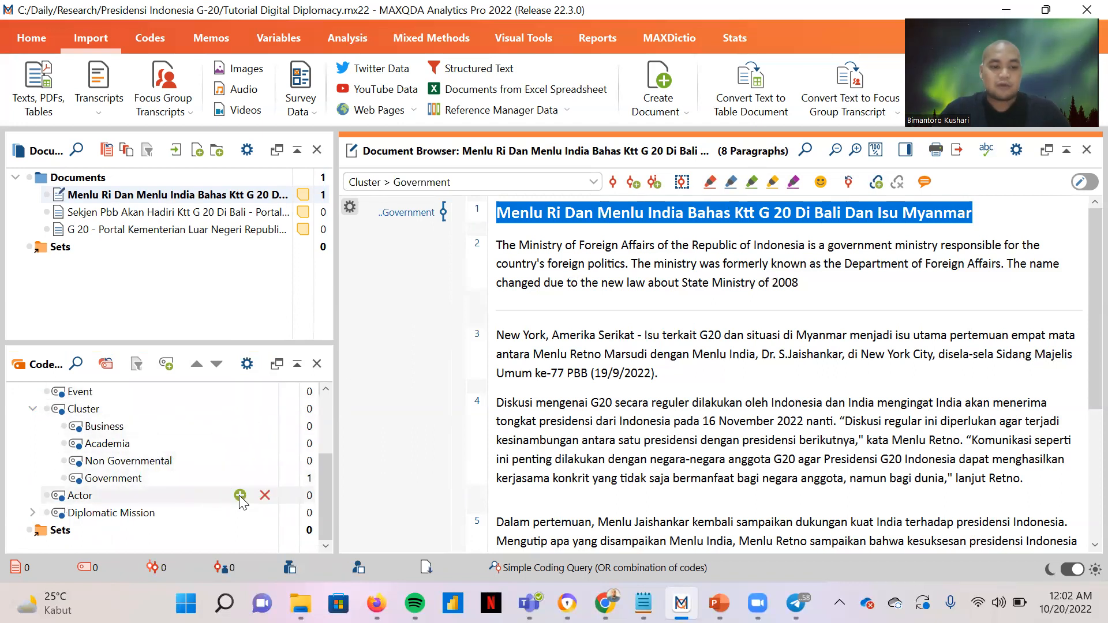
click(240, 495)
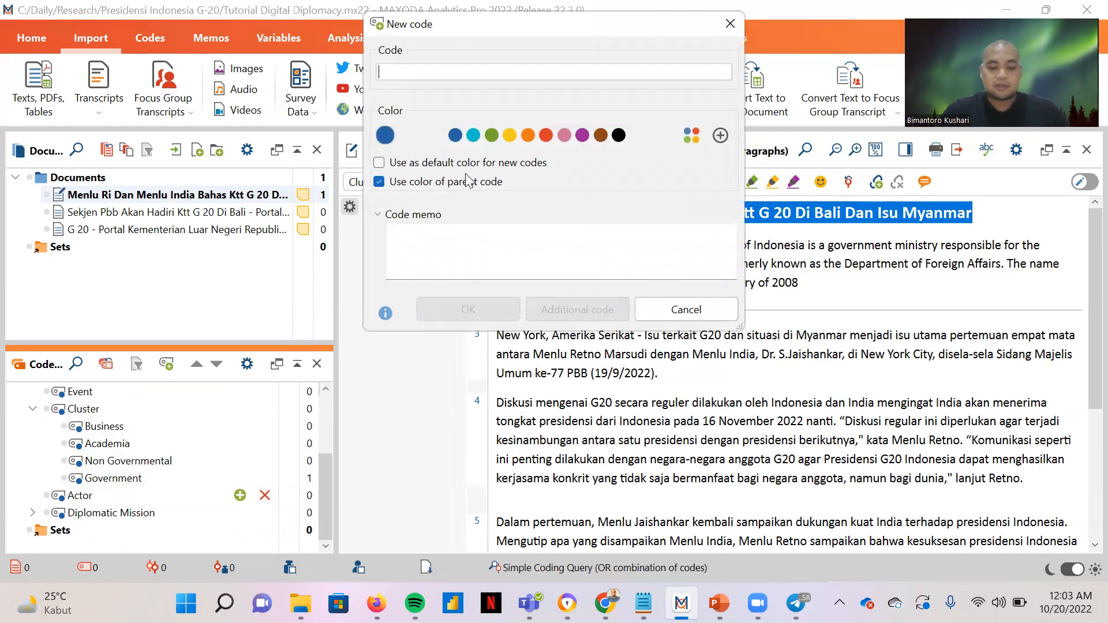
text(M)
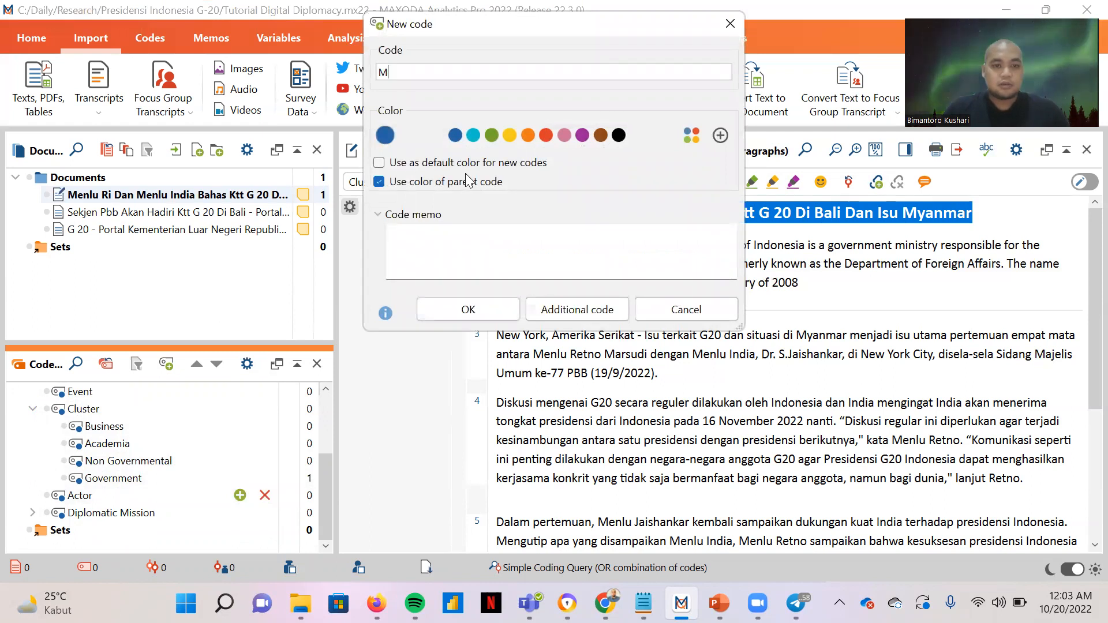
text(enlu RI)
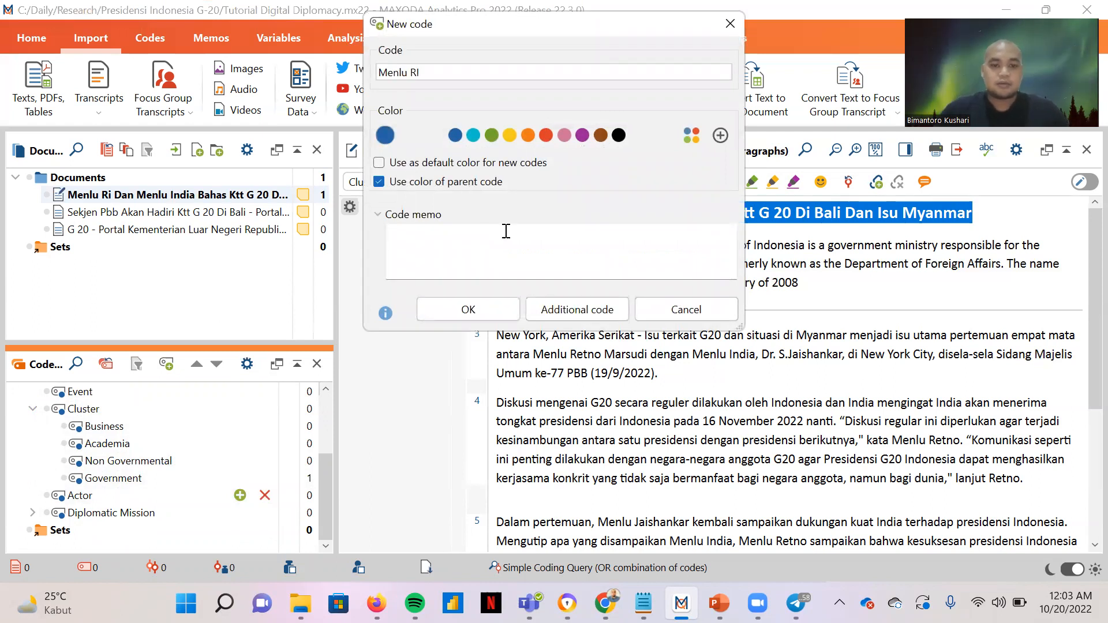
click(452, 314)
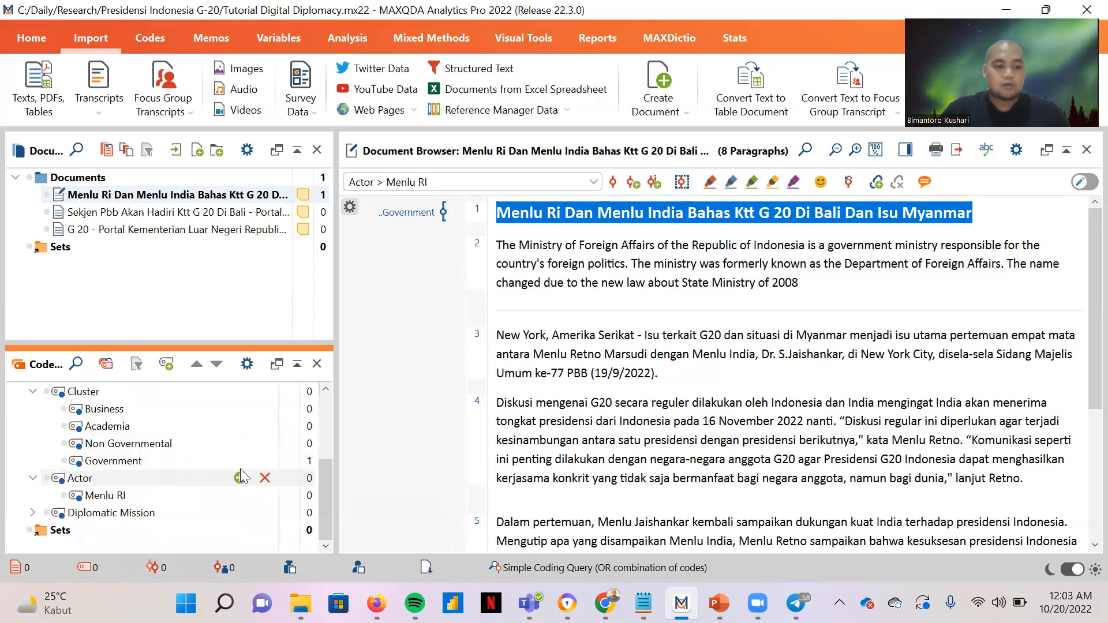
click(241, 471)
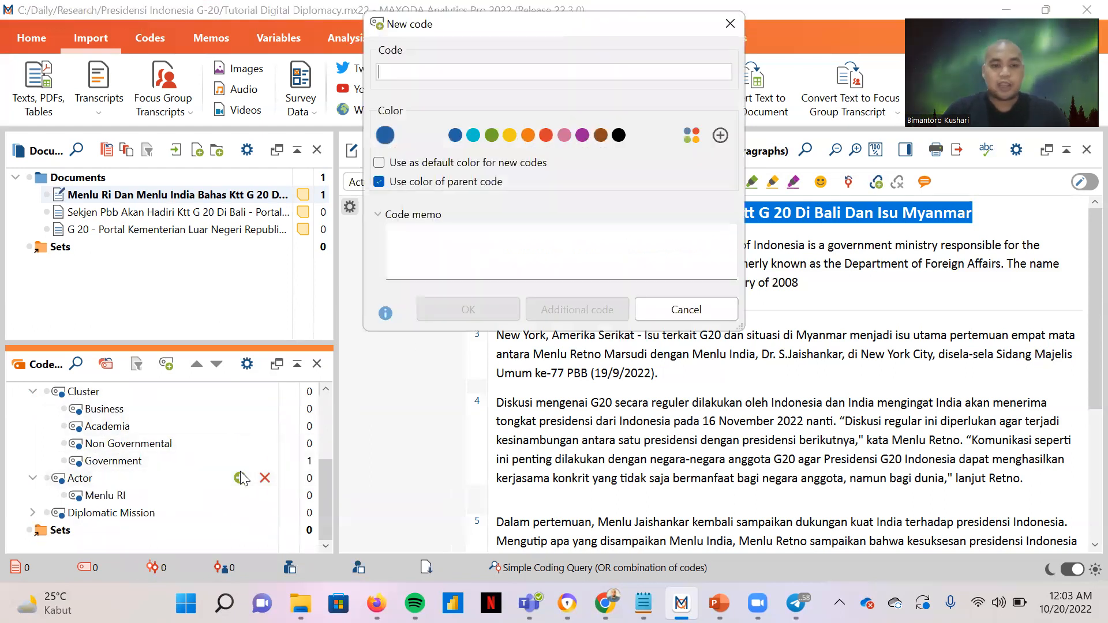
text(Menlu India)
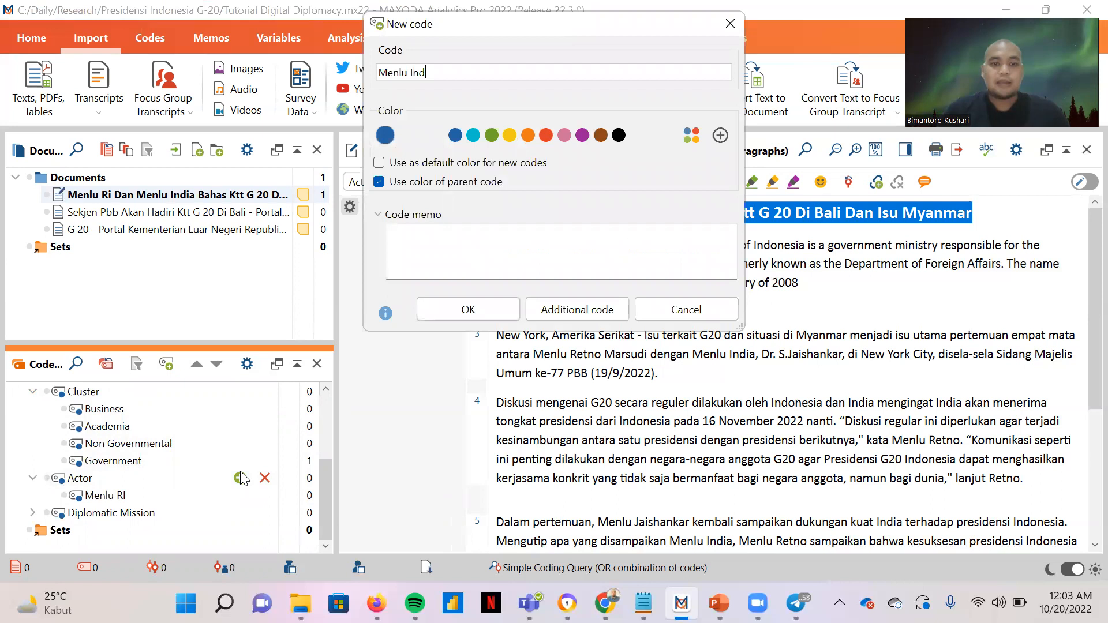
click(442, 311)
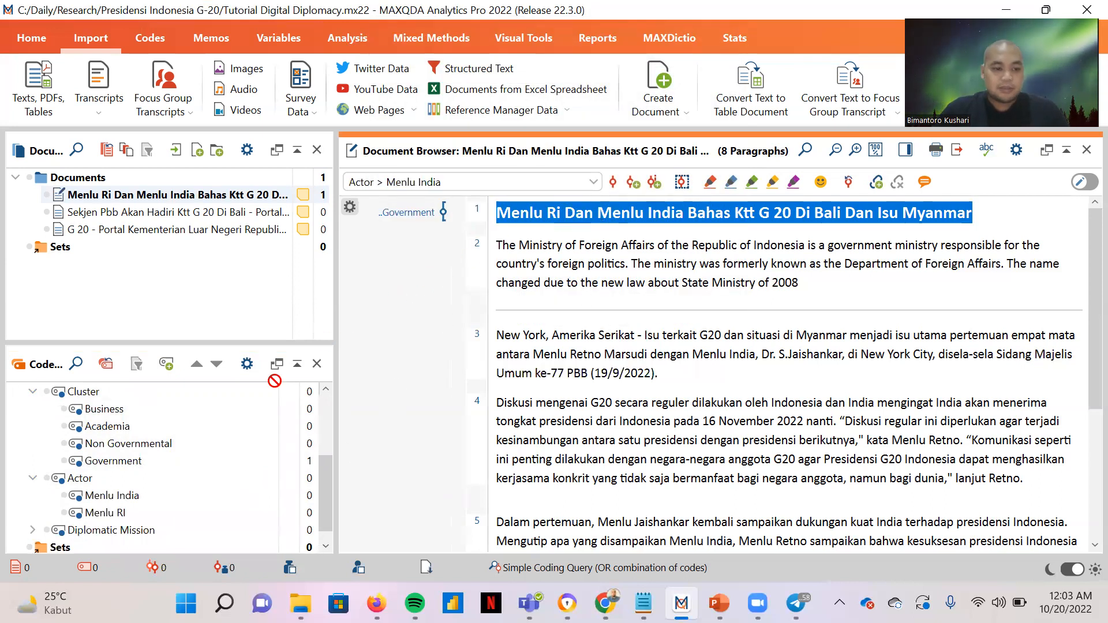
Step: Code the selected document title with the Actor subcodes Menlu RI and Menlu India
drag(153, 512, 372, 336)
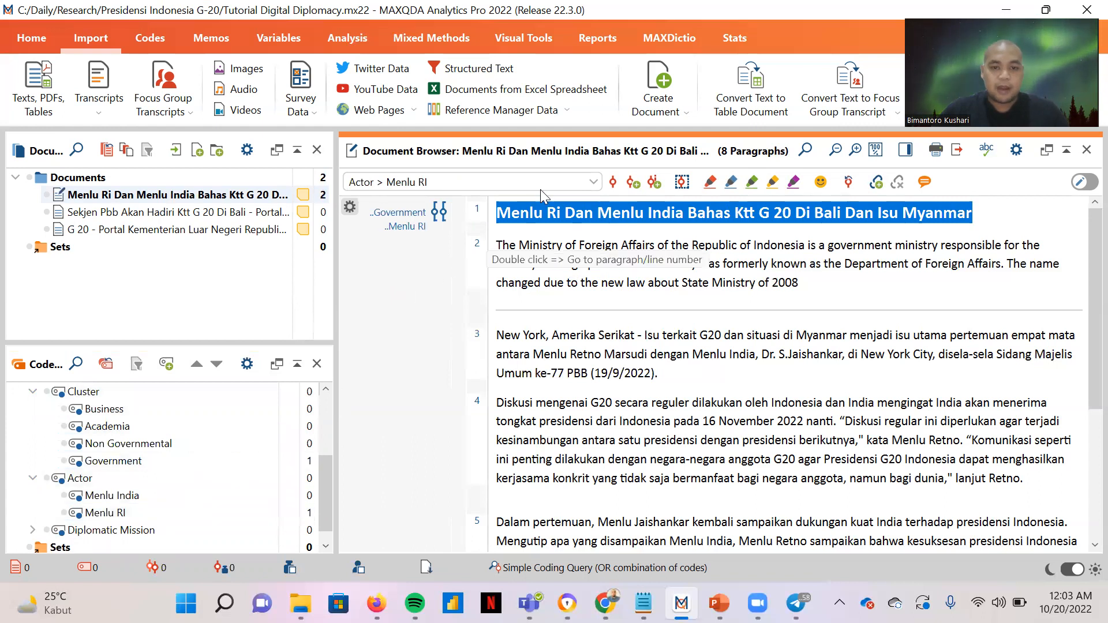
drag(547, 215, 159, 500)
Step: Add the subcode Rohingya under Aspects and code the selected document title with it
scroll(160, 500, up, 3)
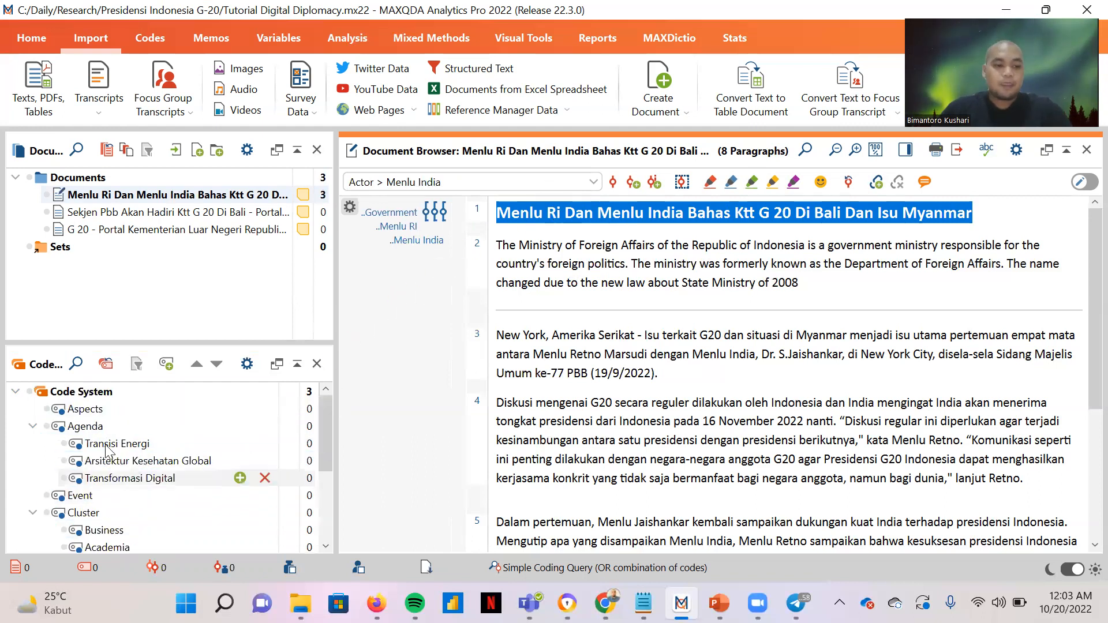
click(242, 408)
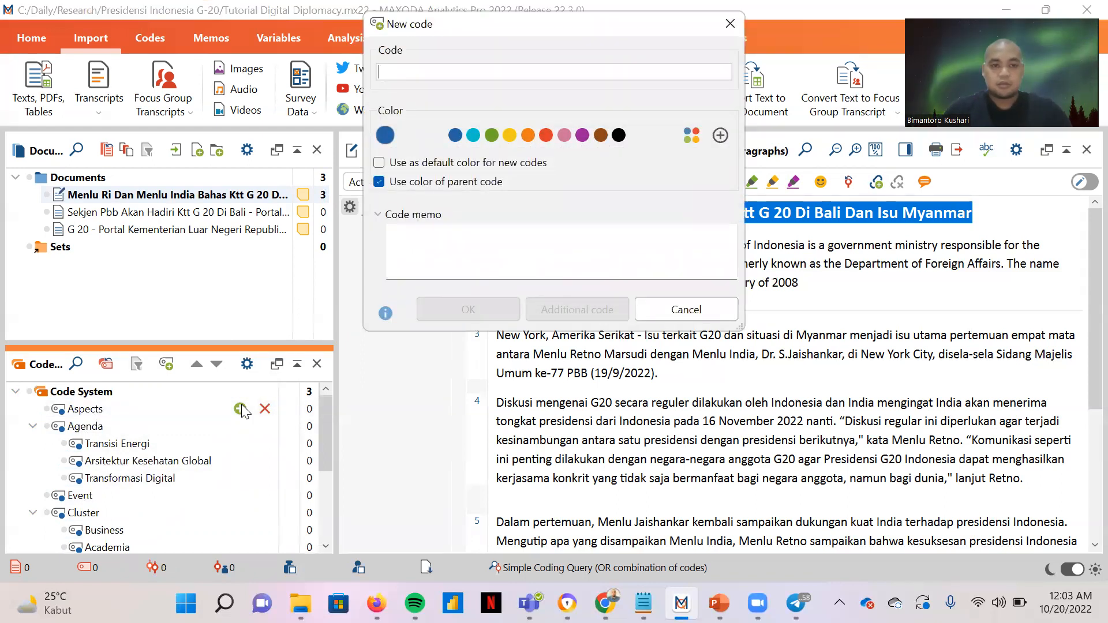
text(Rohi)
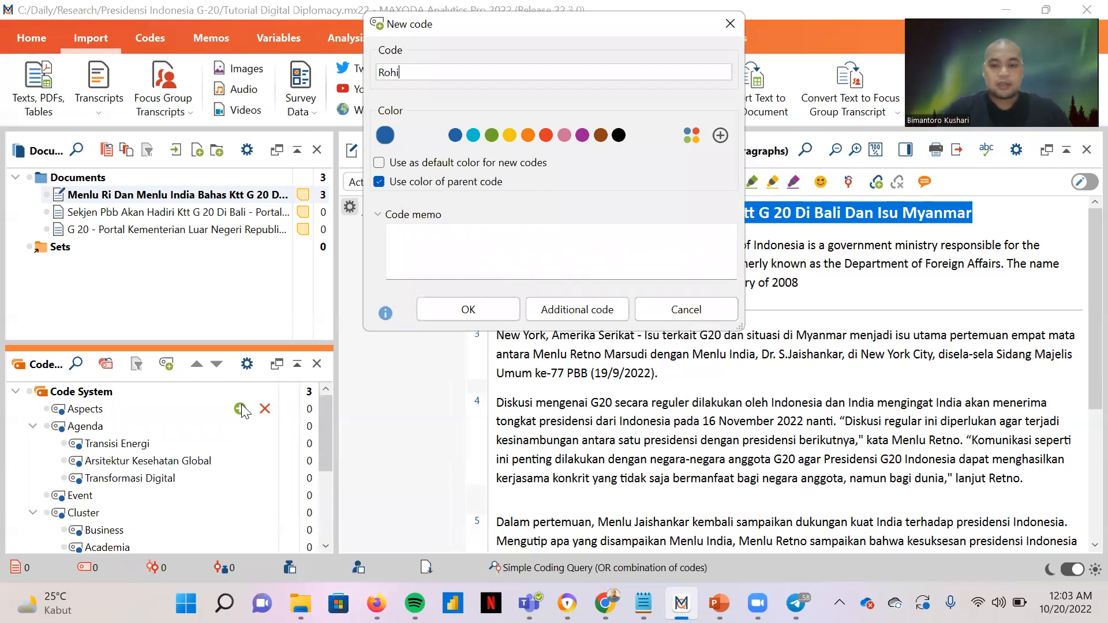
text(ngya)
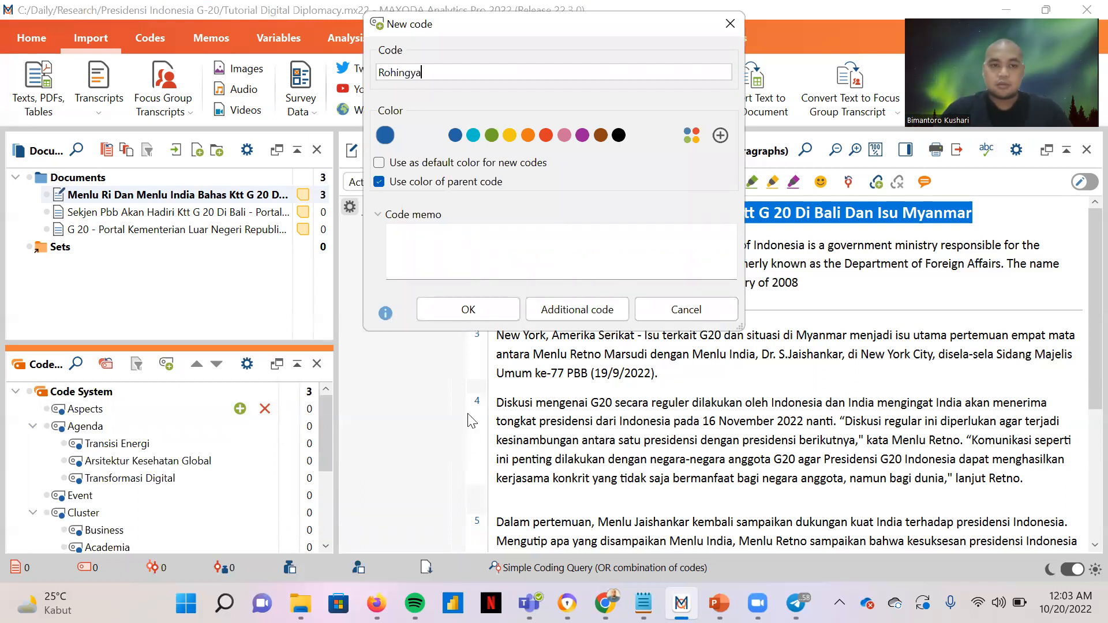
click(479, 310)
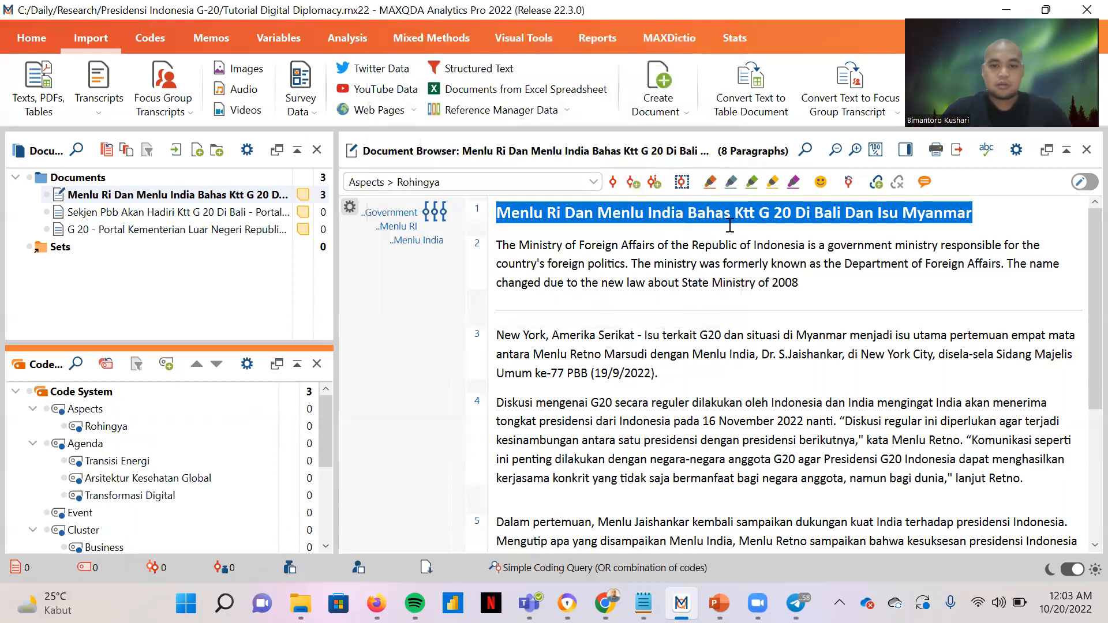
drag(737, 214, 122, 434)
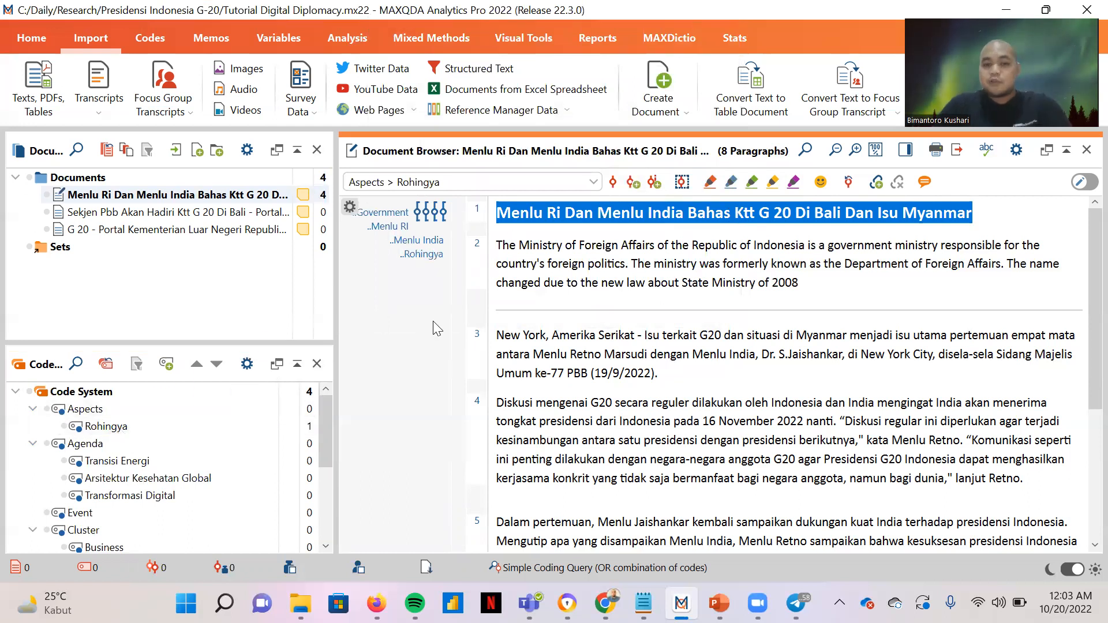
Step: Look through the news document's body paragraphs down to the source line and back to the coded title, considering further passages to code
scroll(514, 299, down, 3)
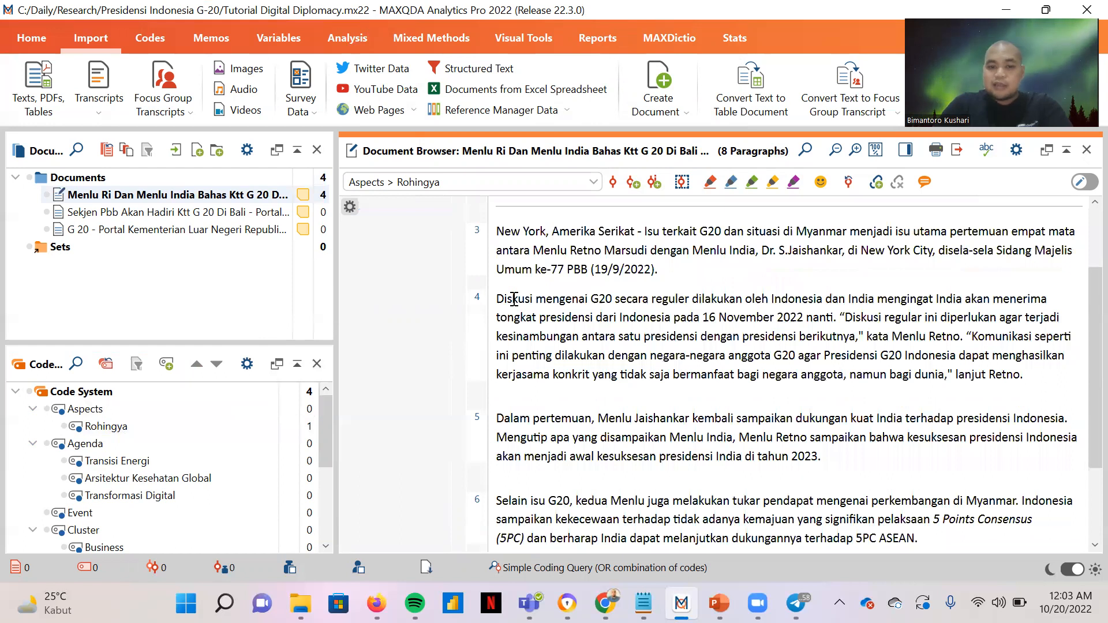
scroll(514, 299, up, 3)
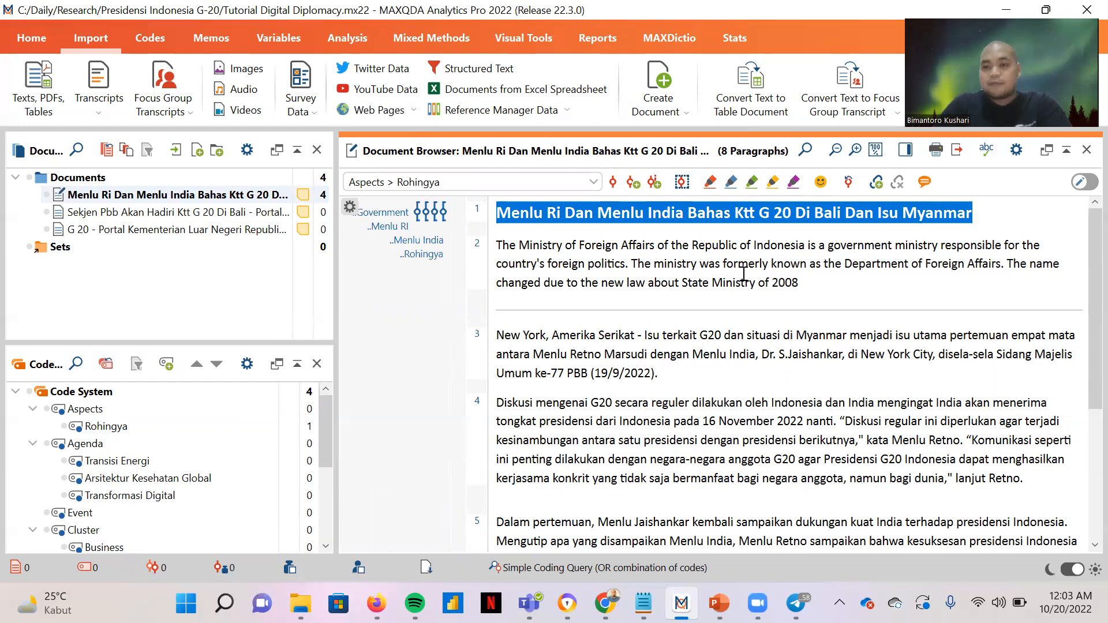
scroll(743, 274, down, 10)
scroll(667, 341, up, 9)
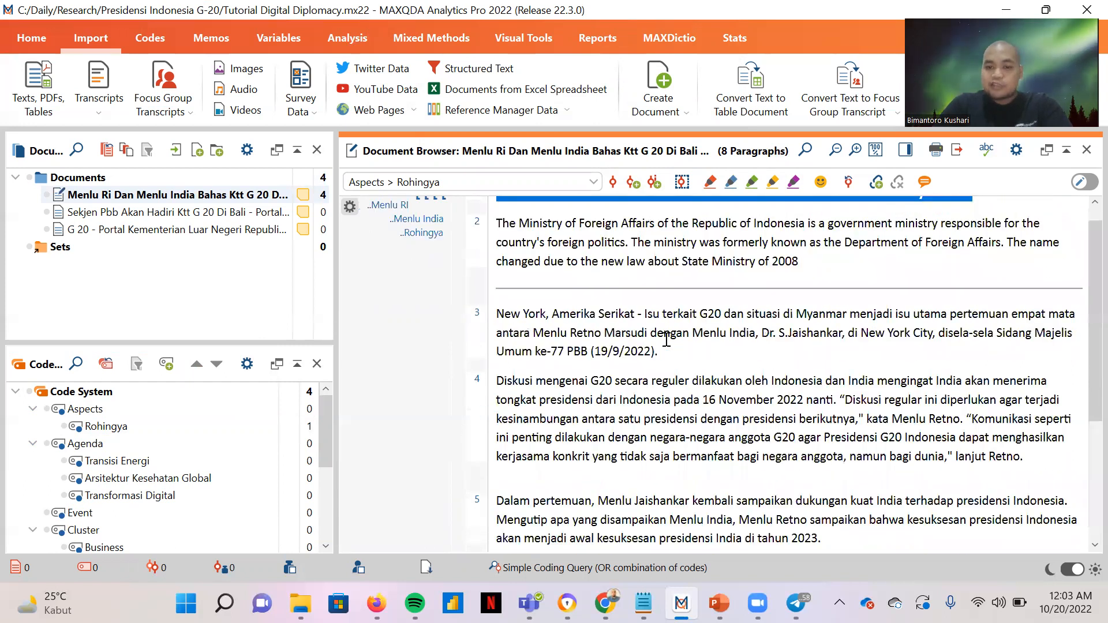
scroll(666, 340, up, 1)
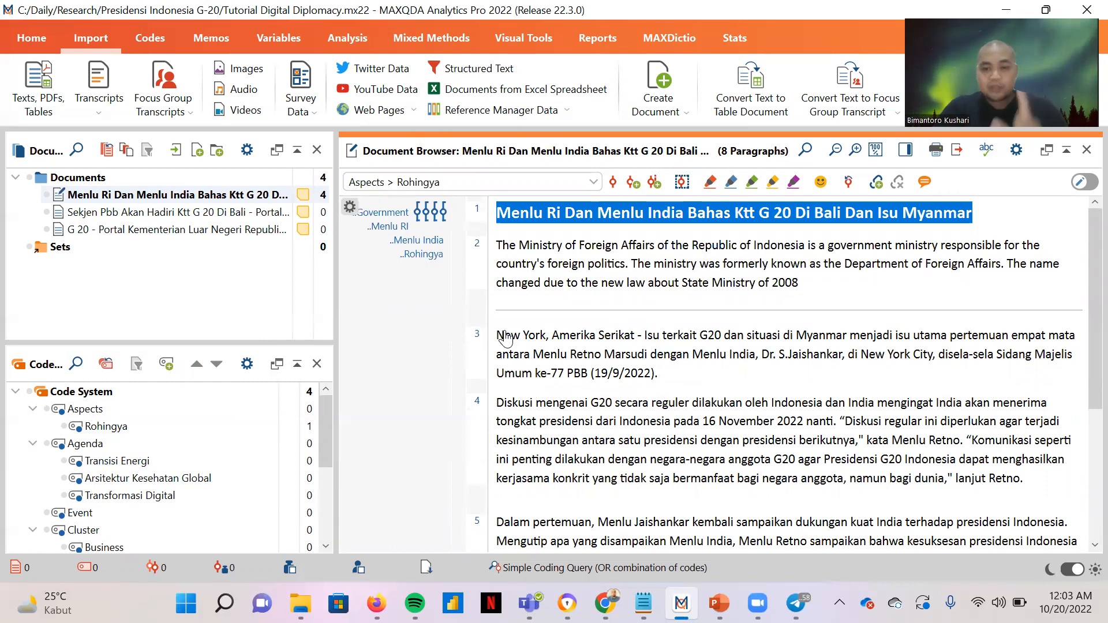
scroll(505, 337, down, 3)
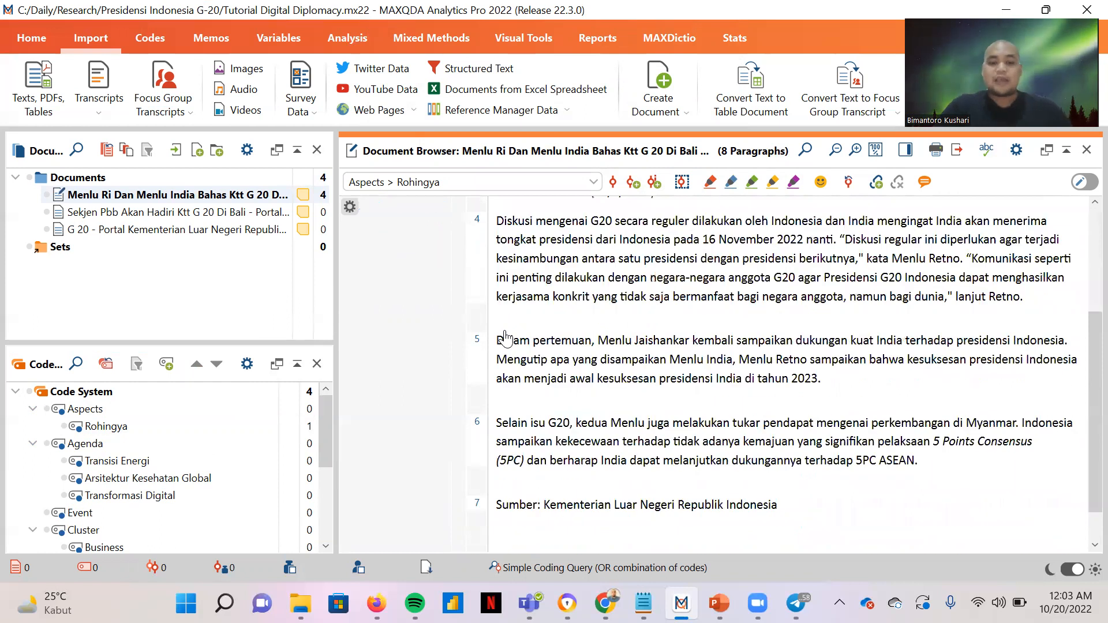
scroll(505, 338, up, 2)
scroll(505, 337, up, 2)
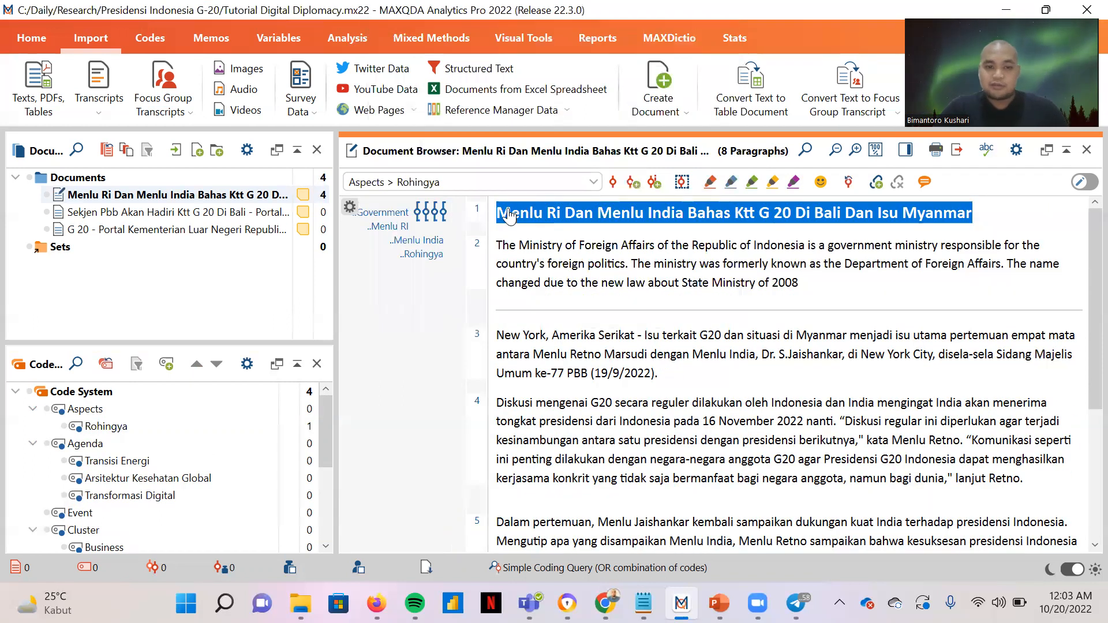
scroll(506, 338, down, 5)
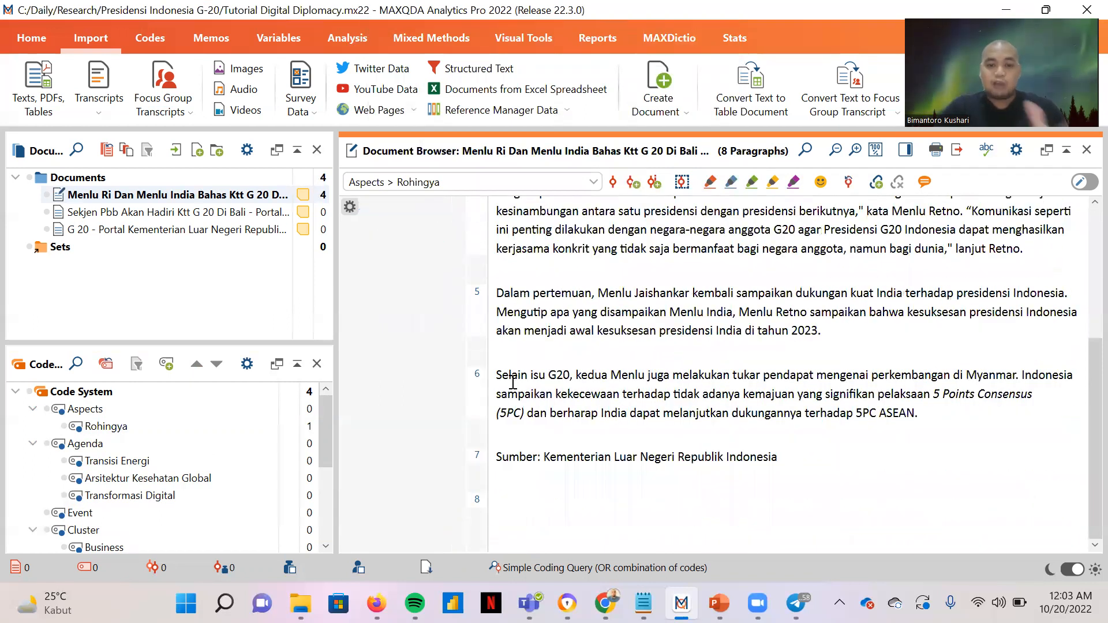
scroll(513, 382, up, 1)
scroll(513, 383, up, 1)
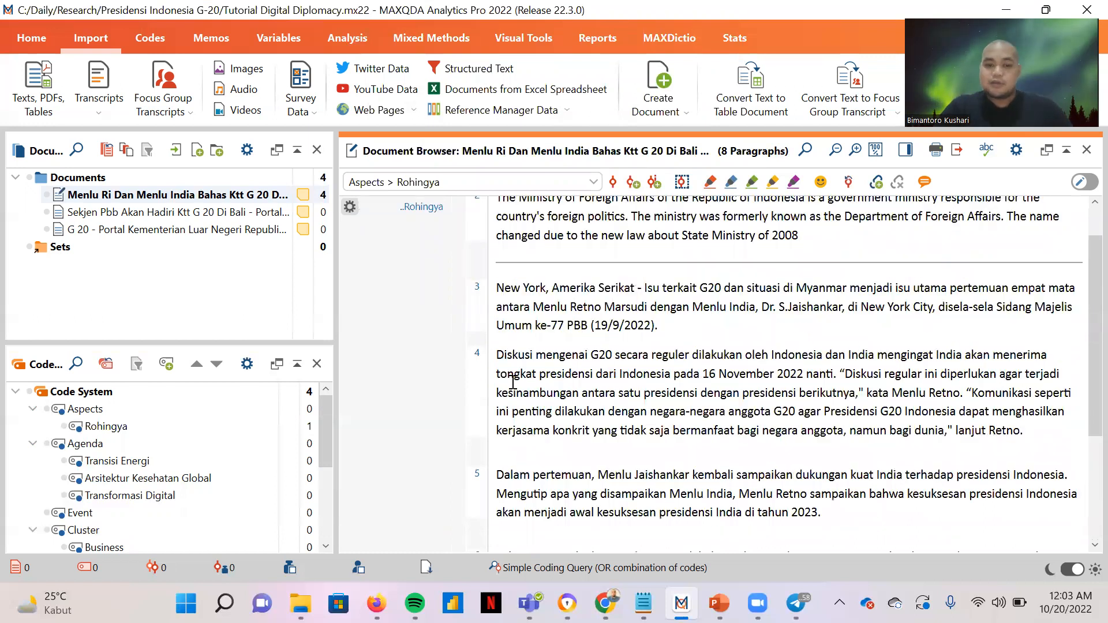
scroll(513, 382, up, 1)
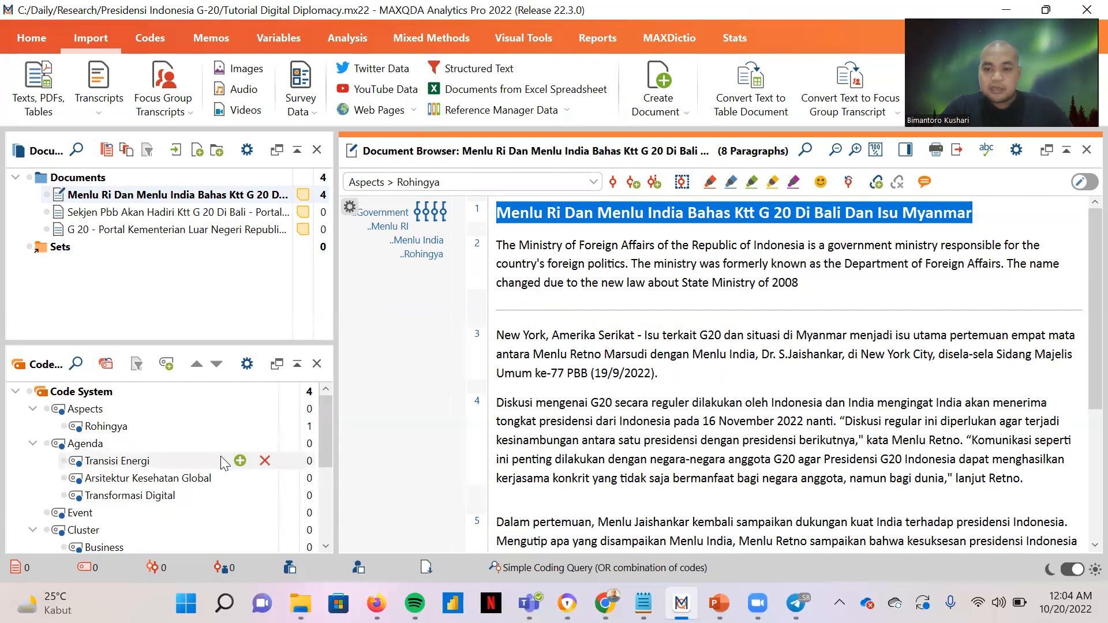
Step: Add the subcode Sidang Majelis Umum PBB under Event, keeping the parent code's color
scroll(223, 461, down, 3)
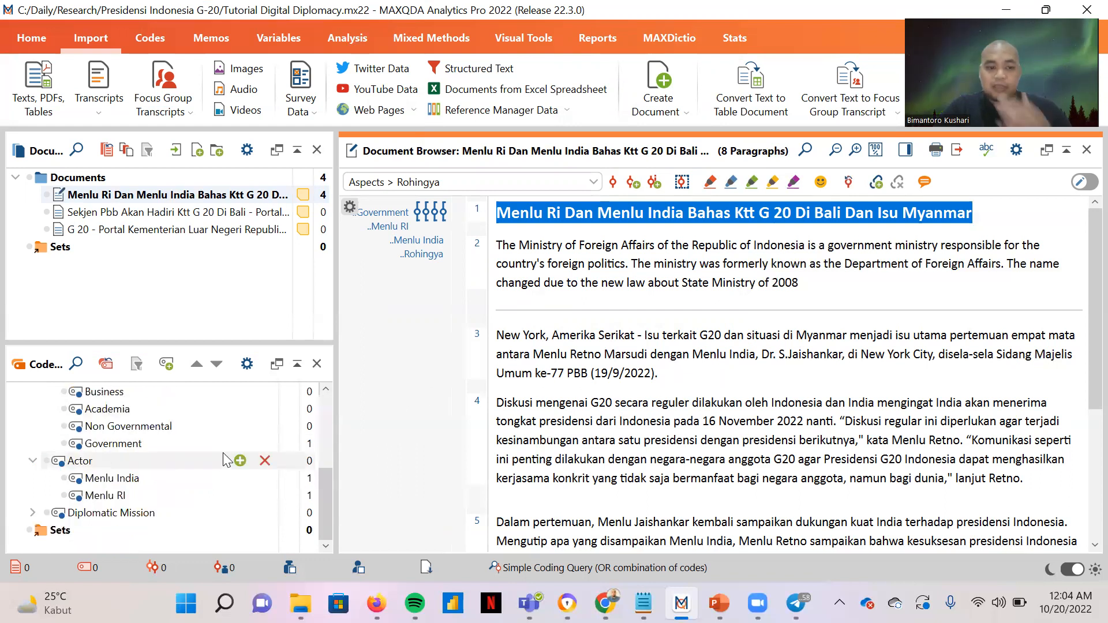
scroll(223, 459, up, 2)
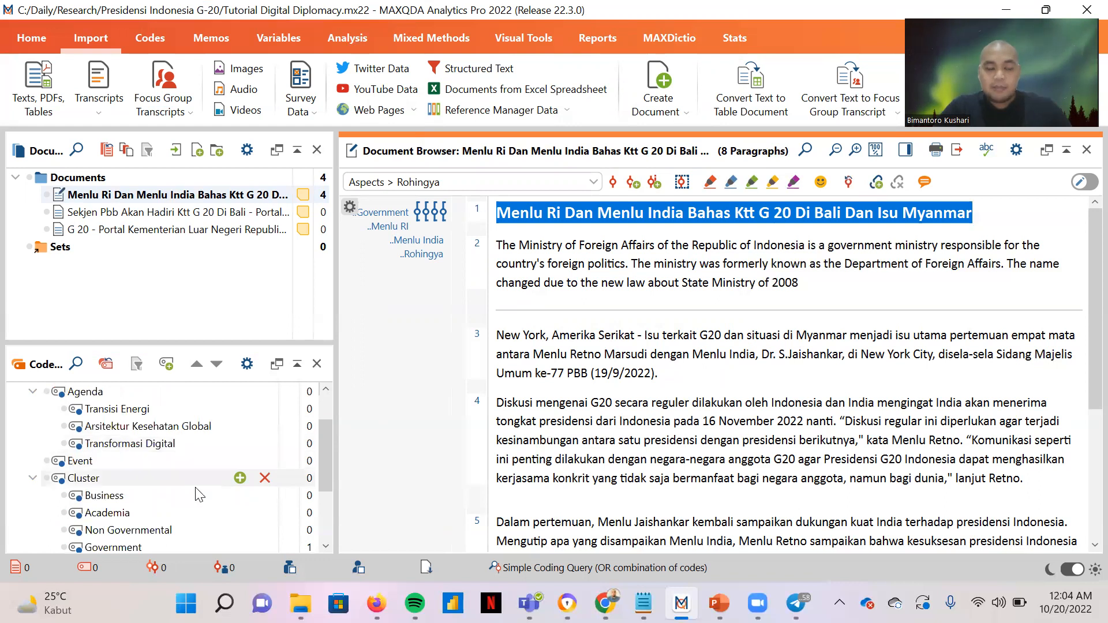
click(240, 461)
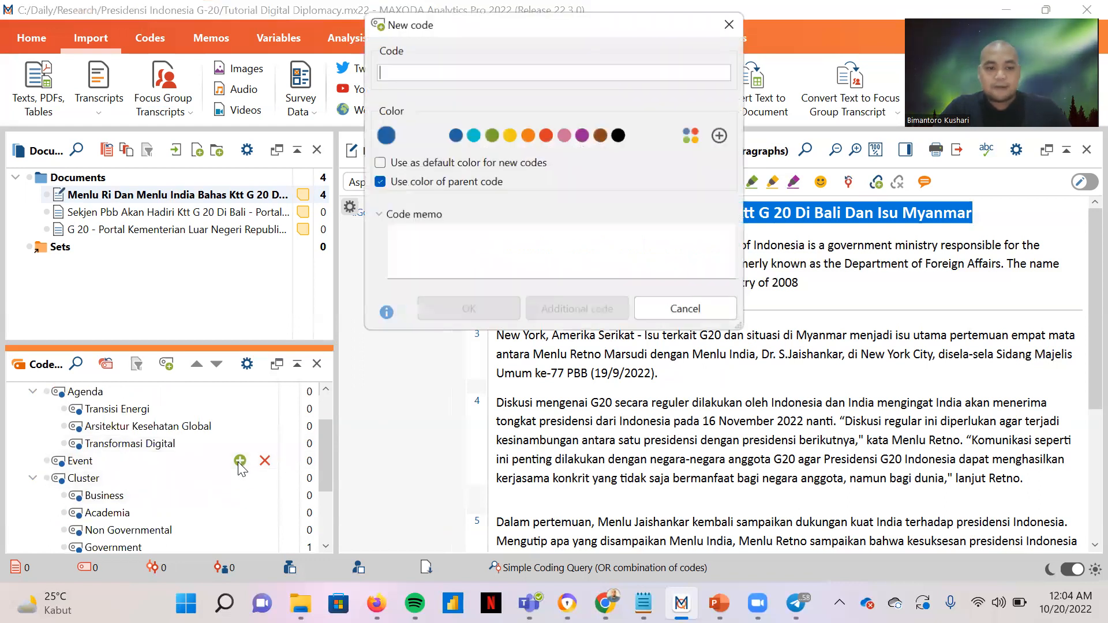
text(S)
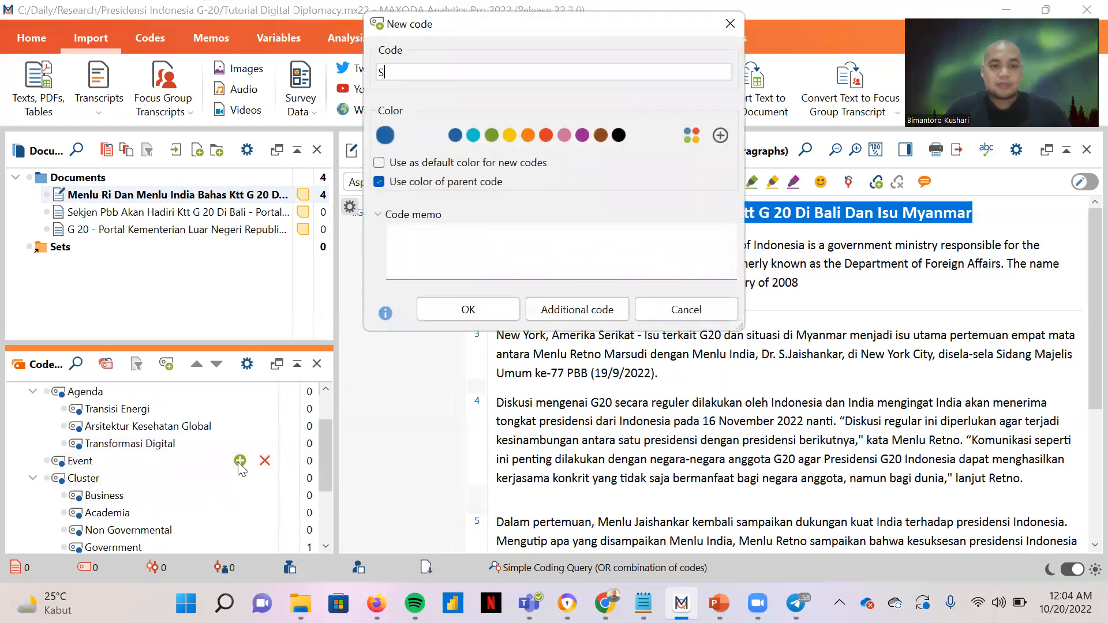
text(idang Majelis Umum PBB)
click(445, 312)
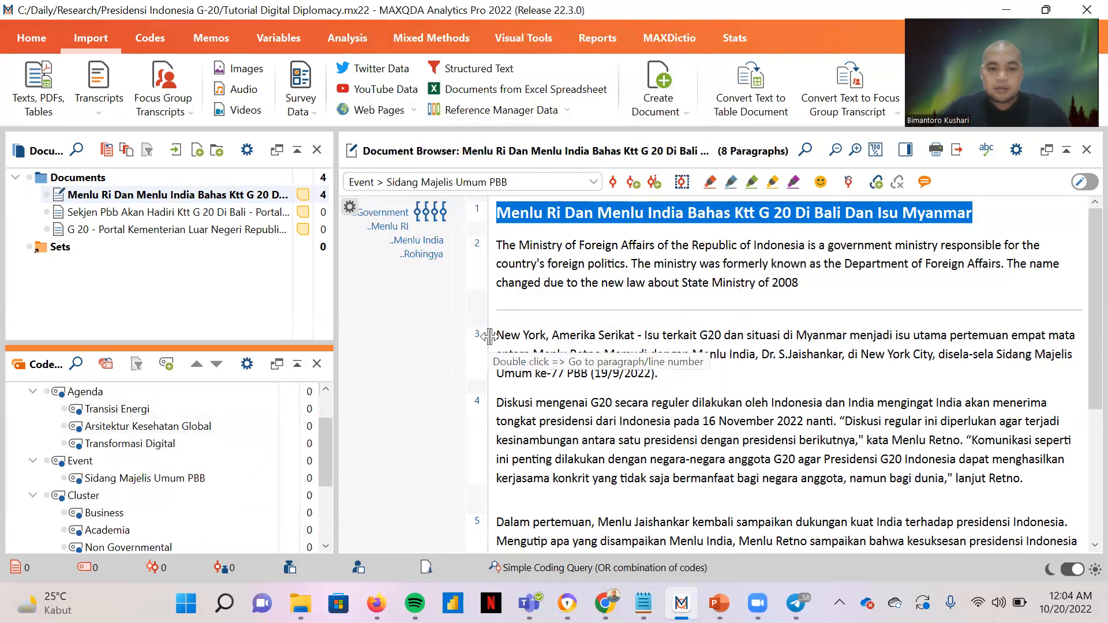
Step: Read through the news document's body paragraphs and expand the Diplomatic Mission code to compare the text with the available codes
click(646, 335)
scroll(576, 383, down, 1)
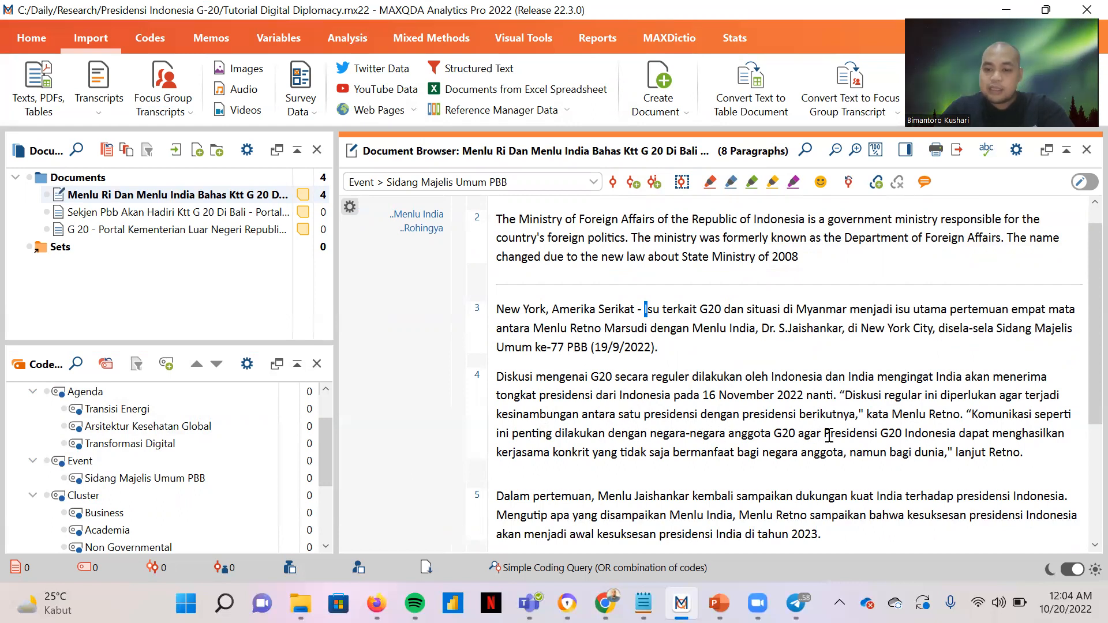
scroll(829, 435, down, 1)
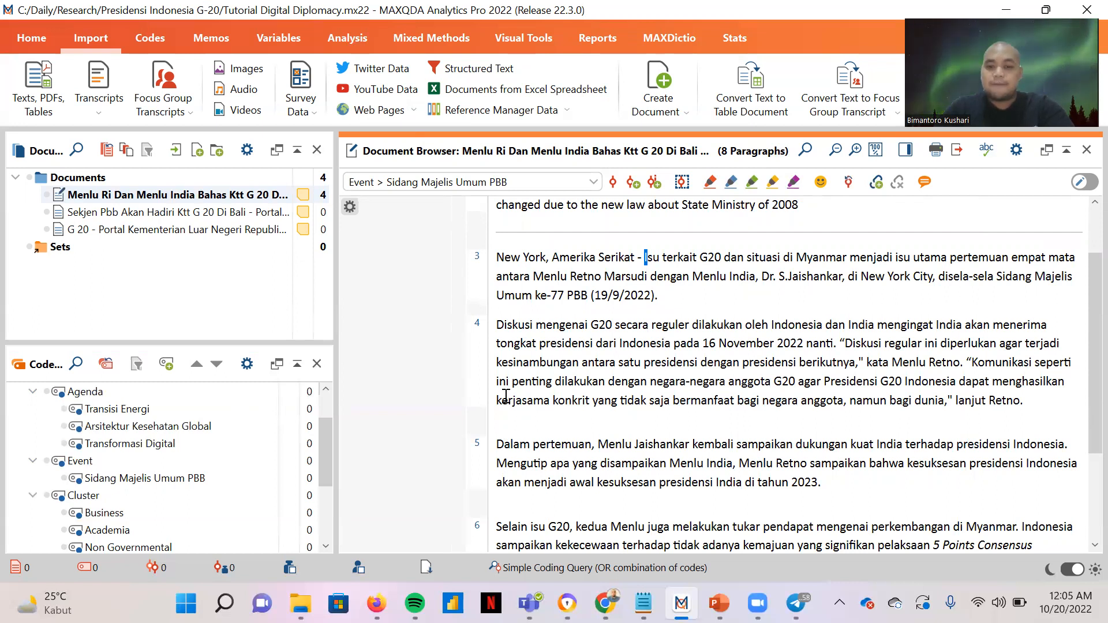
scroll(560, 404, down, 1)
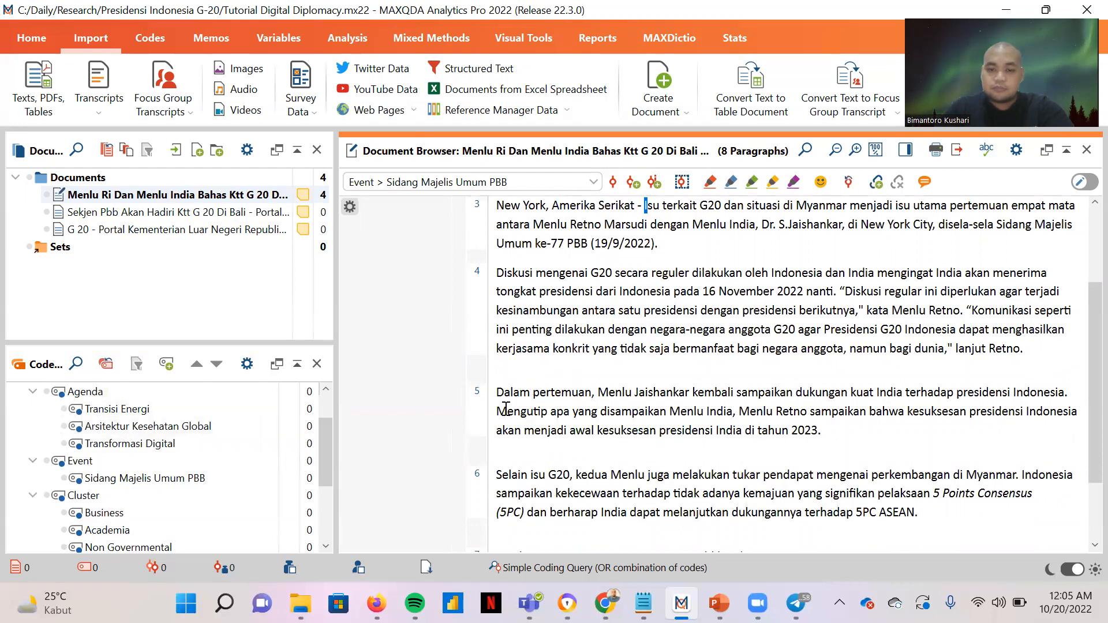
scroll(655, 415, down, 1)
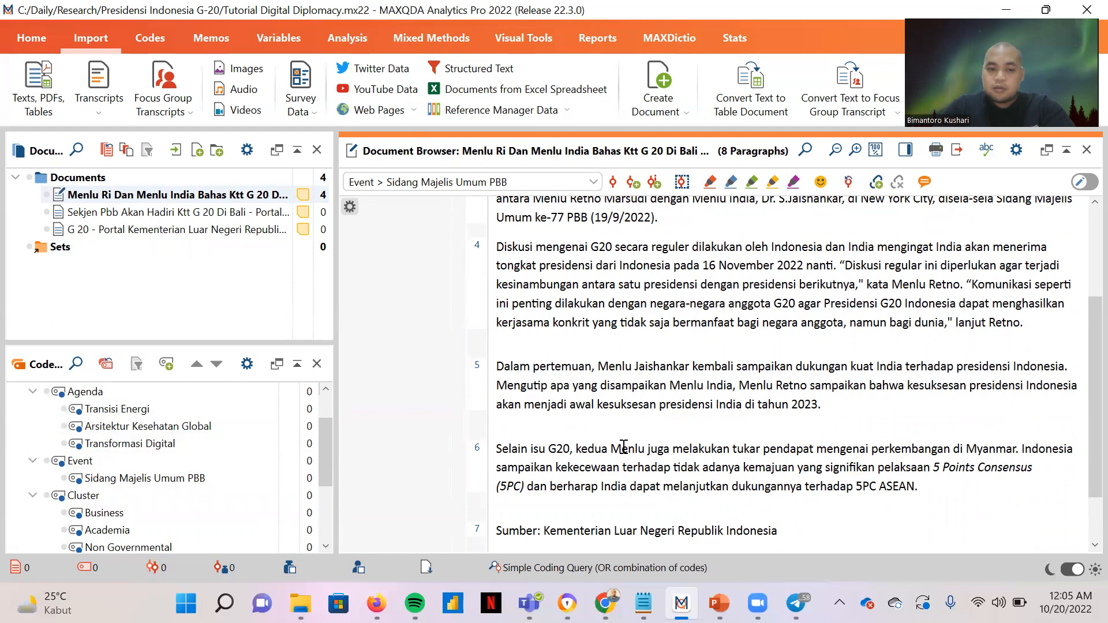
drag(324, 427, 323, 485)
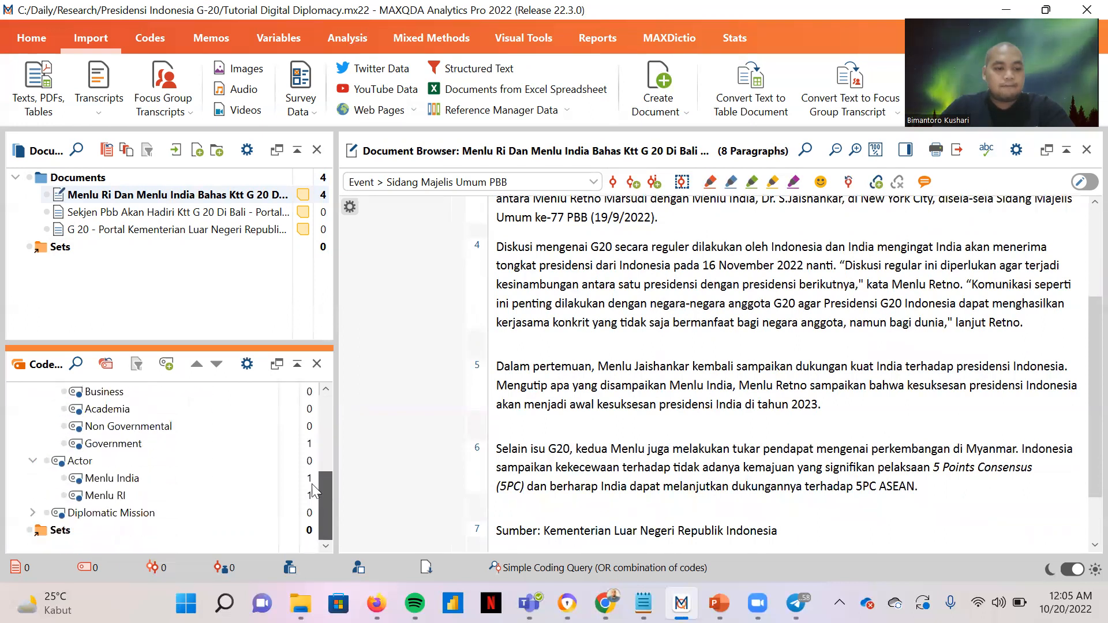
click(32, 512)
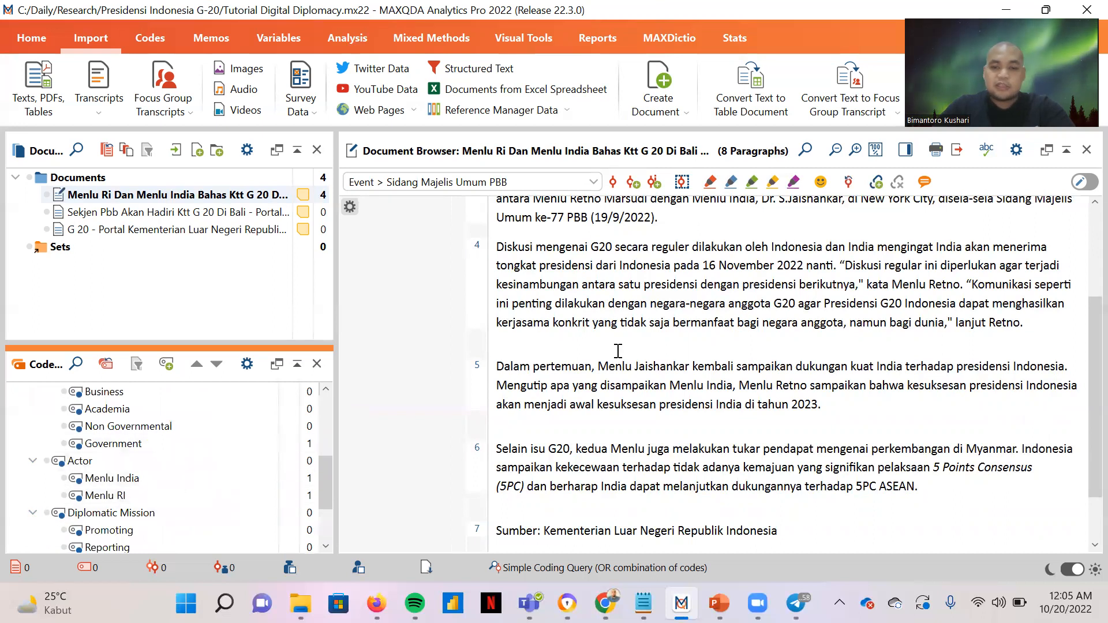
scroll(479, 398, up, 1)
drag(327, 483, 324, 430)
scroll(532, 352, up, 1)
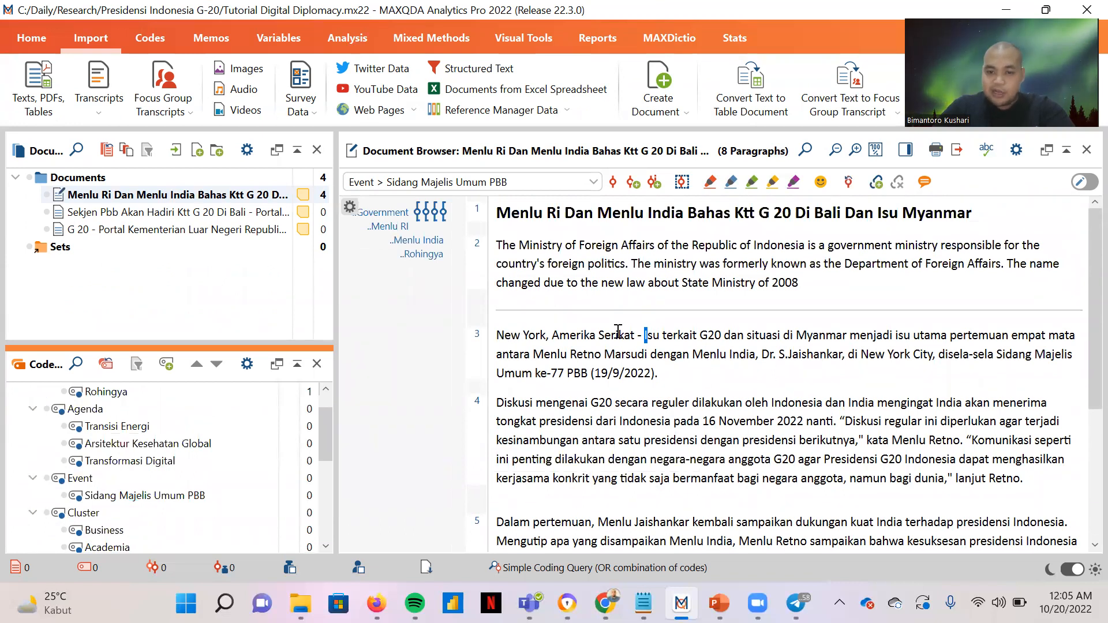
scroll(527, 285, down, 1)
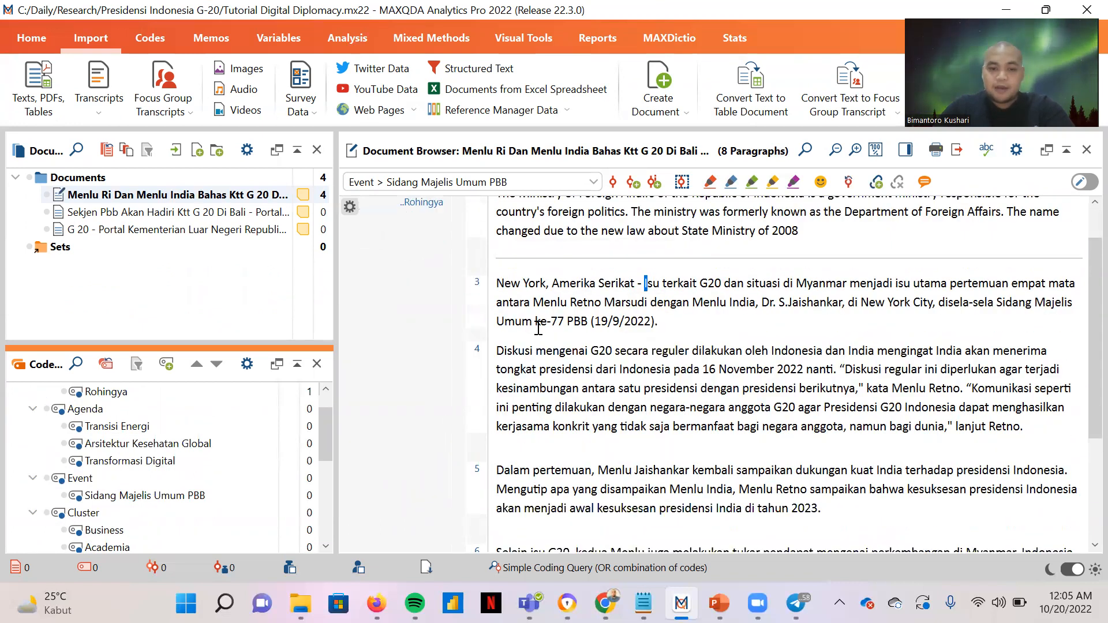
scroll(527, 285, up, 1)
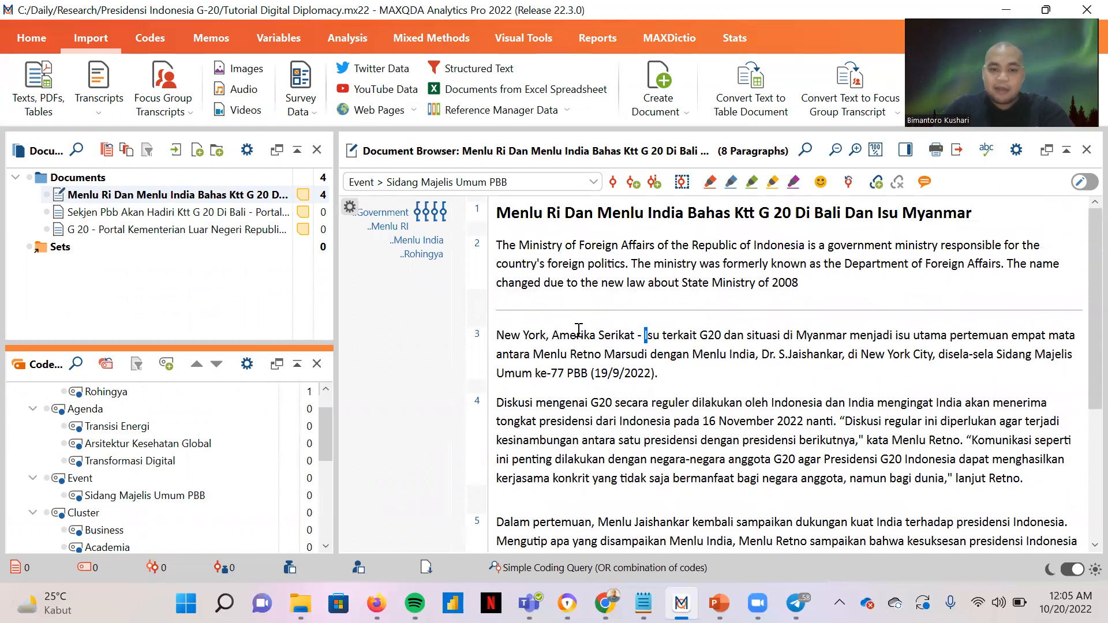
Step: Select the body text from "Isu terkait G20" through "5PC ASEAN" and code it with Menlu RI, Menlu India and Government
click(645, 335)
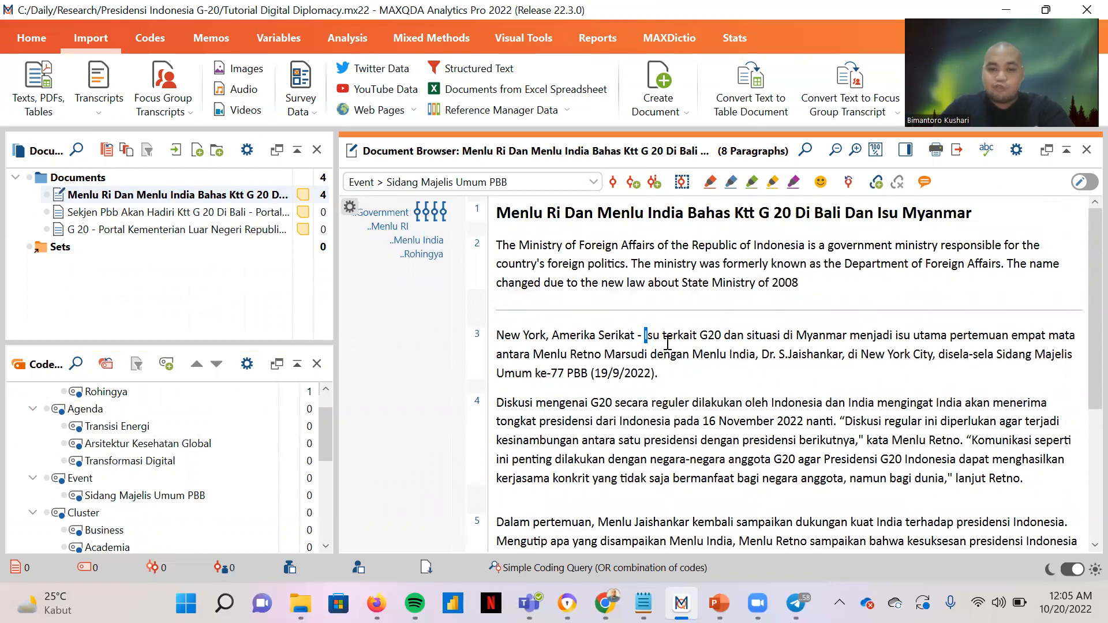
drag(647, 334, 933, 414)
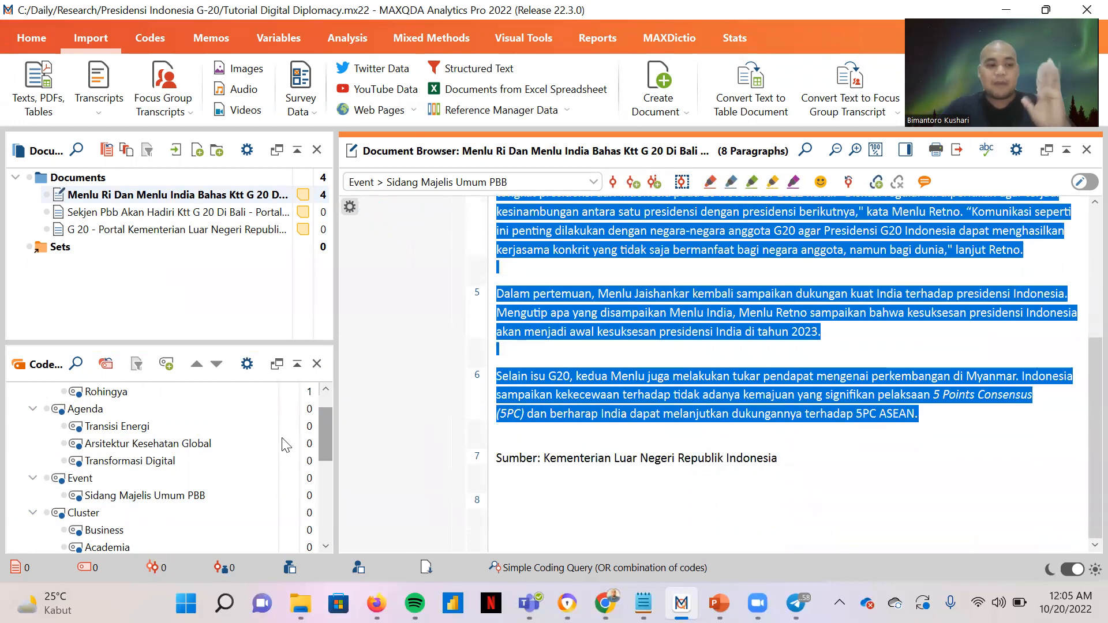
scroll(215, 469, up, 1)
scroll(215, 470, down, 5)
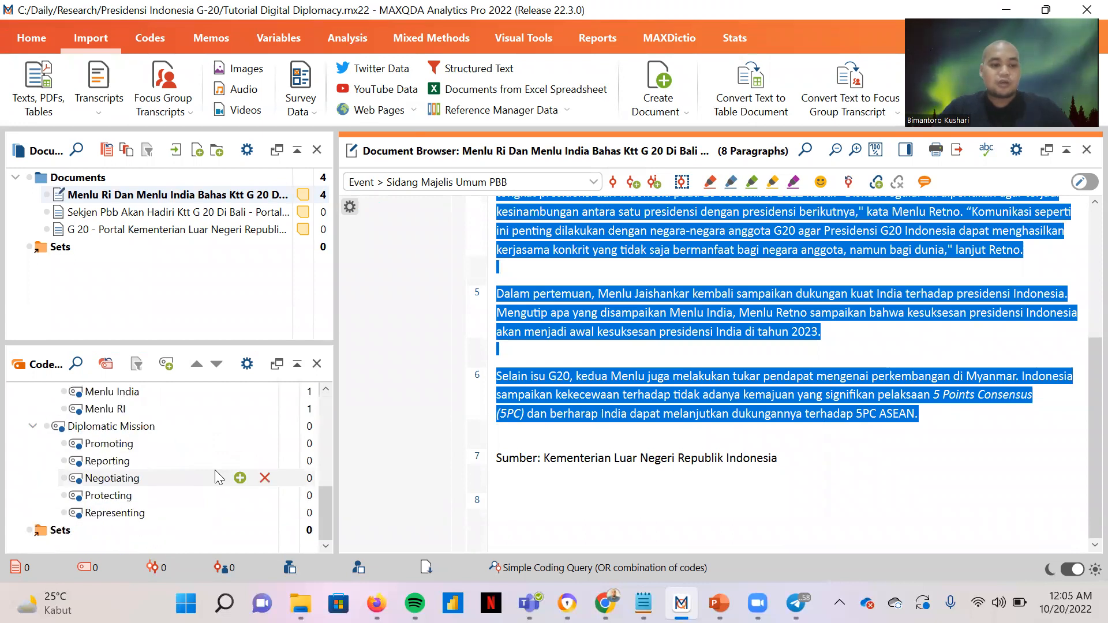
scroll(215, 470, up, 2)
scroll(594, 281, up, 2)
scroll(601, 254, down, 2)
drag(600, 247, 125, 508)
drag(575, 232, 133, 493)
drag(569, 254, 159, 460)
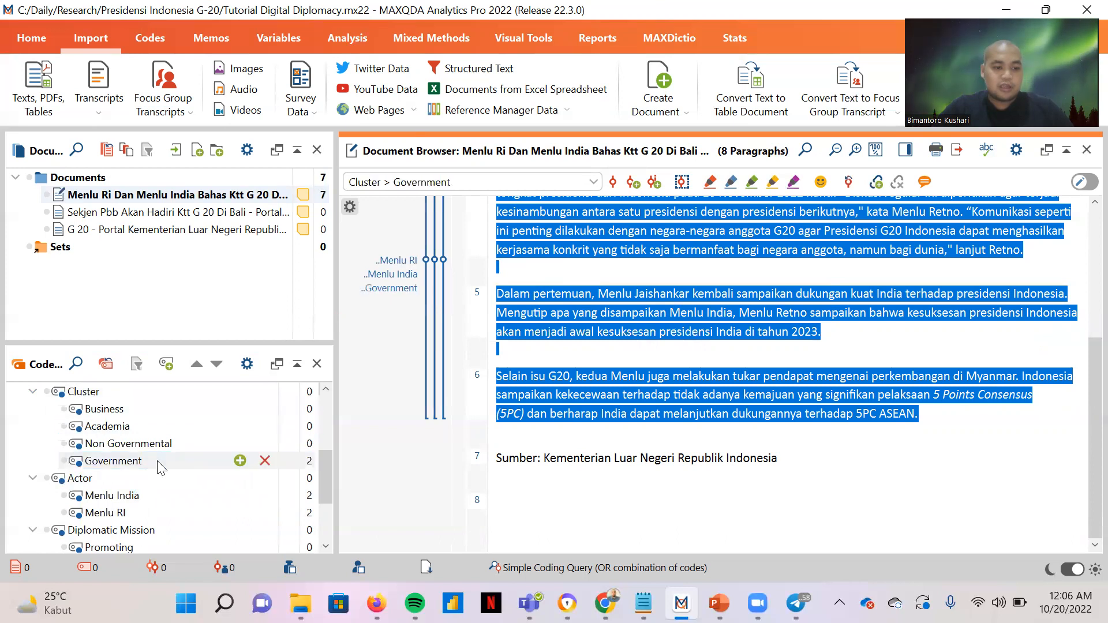
Step: Code the selected body passage with the Event subcode Sidang Majelis Umum PBB
scroll(710, 311, up, 2)
scroll(710, 310, up, 1)
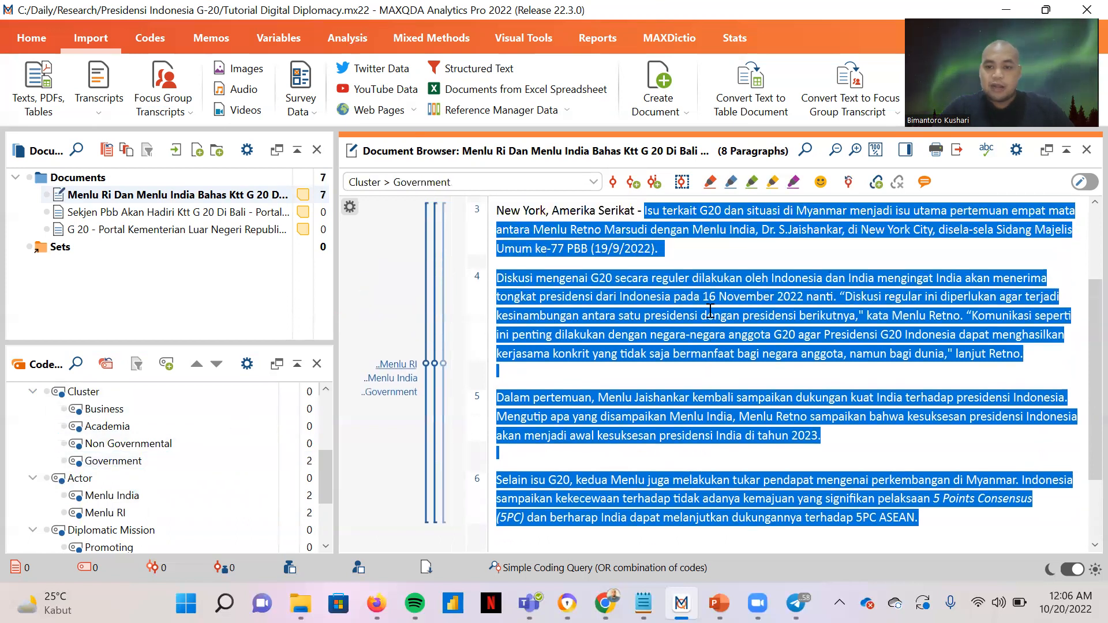
scroll(710, 310, up, 1)
scroll(197, 479, down, 2)
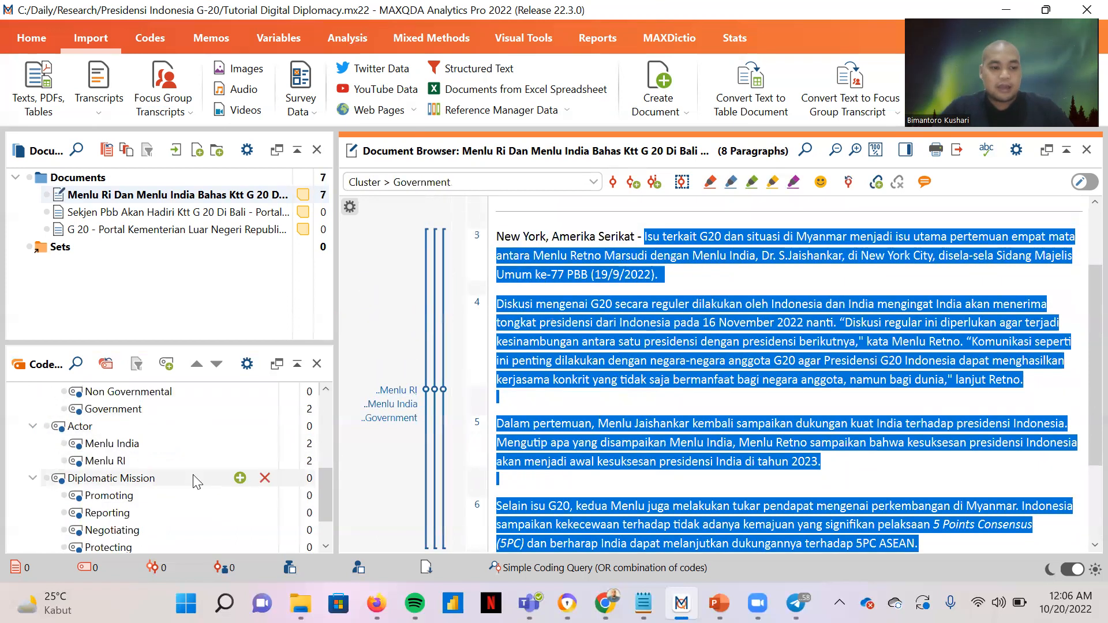
scroll(196, 481, up, 3)
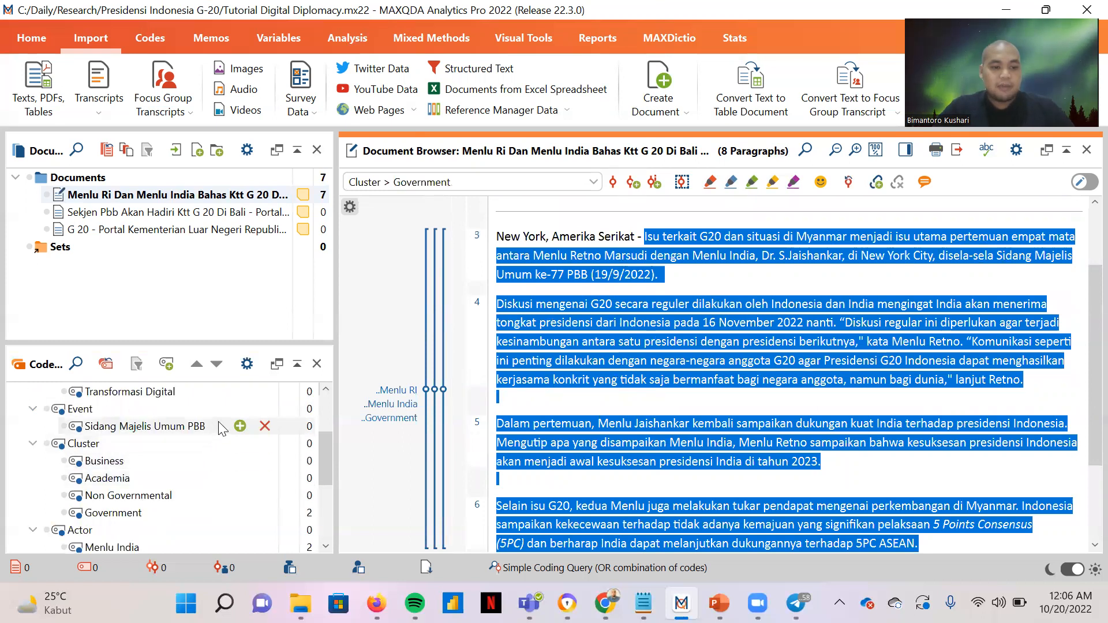
drag(657, 324, 190, 429)
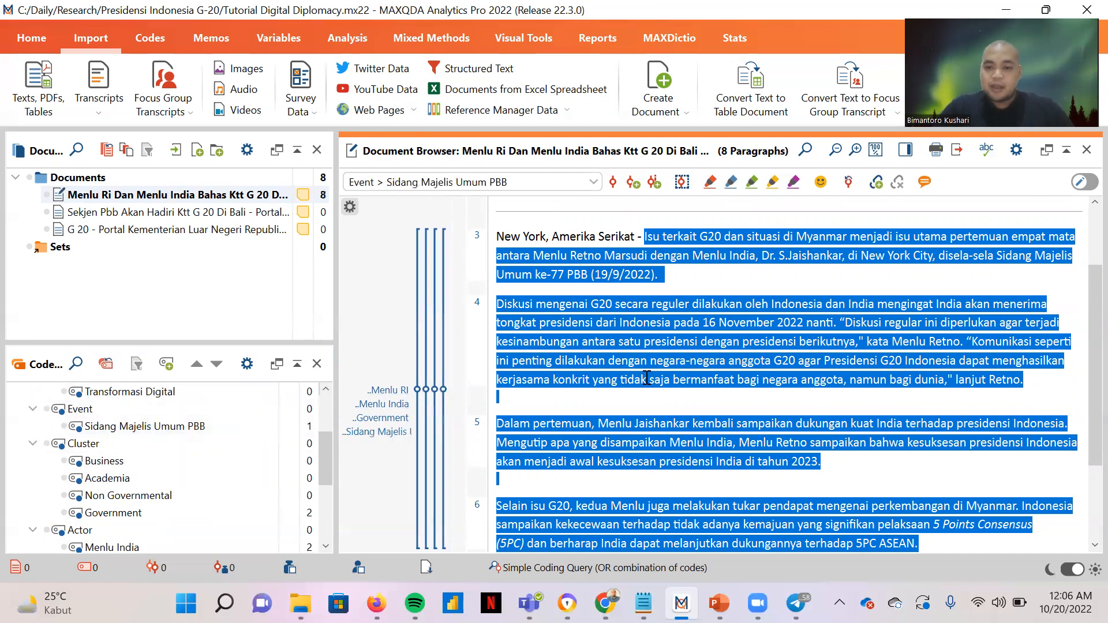
Step: Code the selected body passage with the Diplomatic Mission subcodes Representing and Negotiating
scroll(647, 378, down, 1)
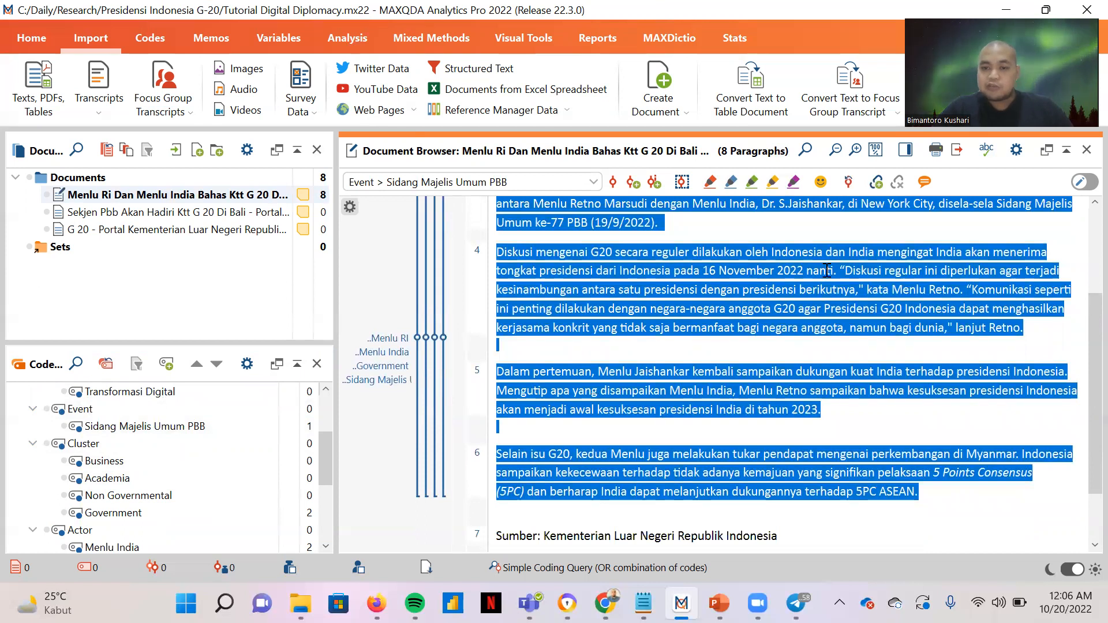
scroll(297, 449, down, 3)
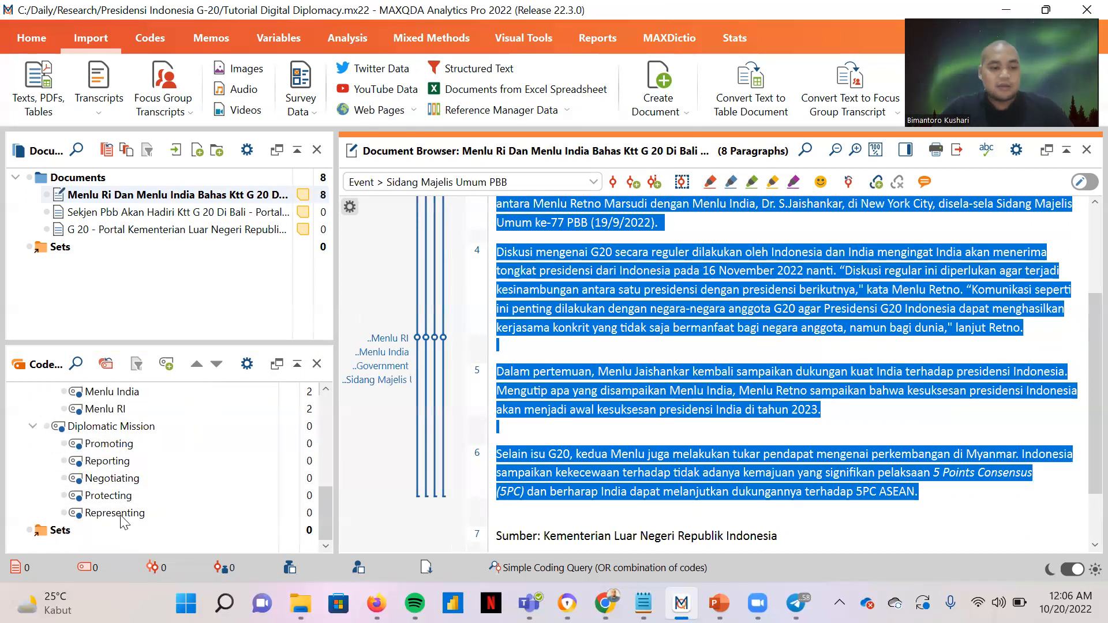
mouse_move(128, 519)
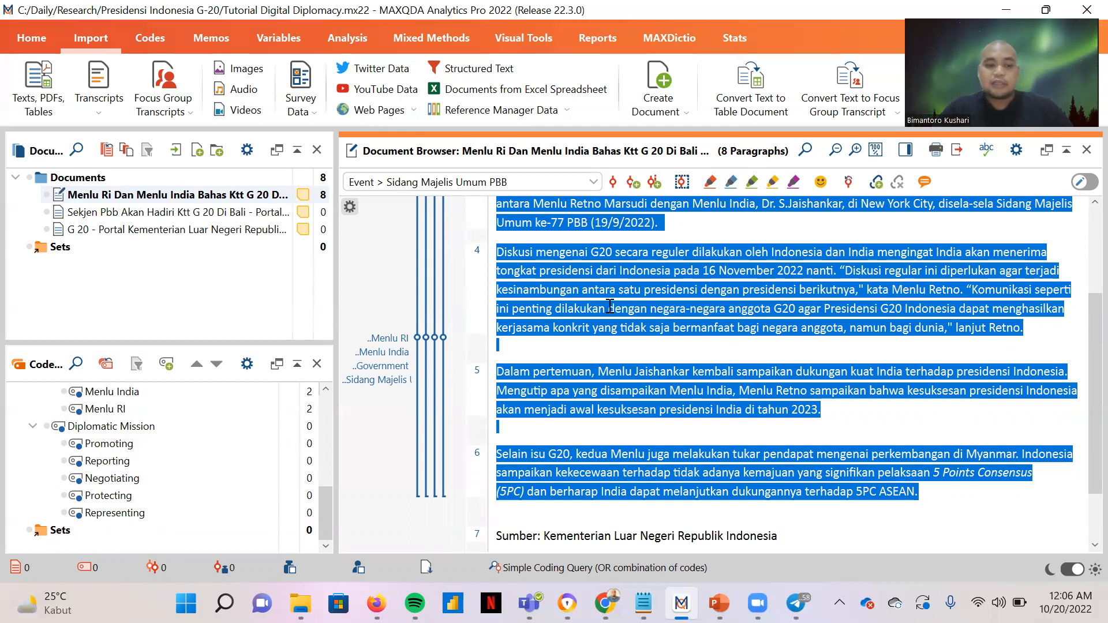
drag(612, 309, 147, 514)
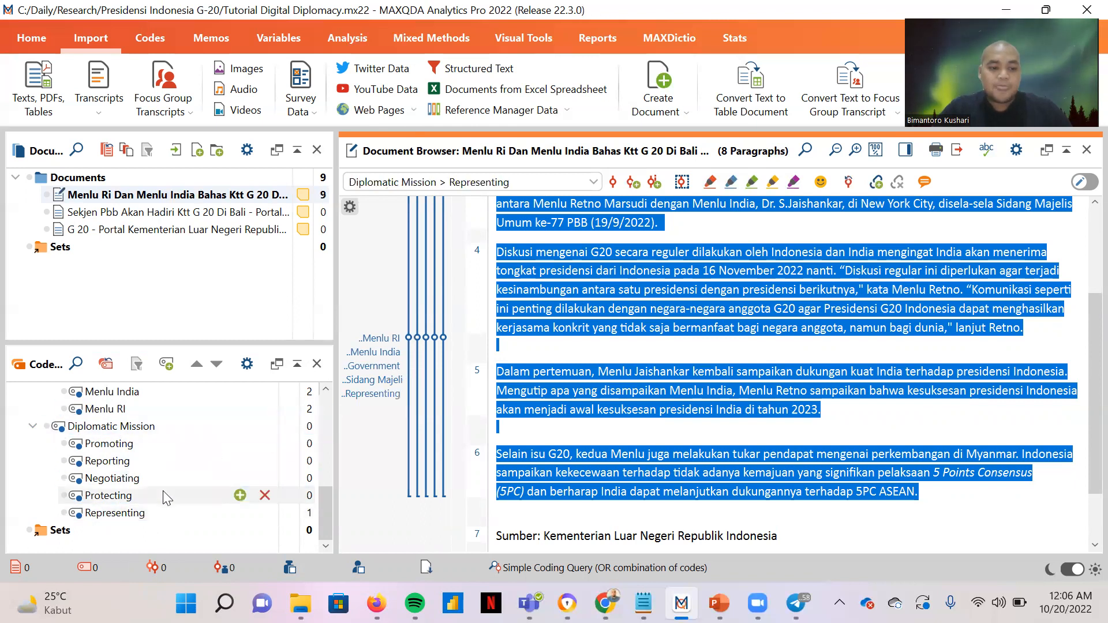
scroll(173, 472, up, 2)
scroll(173, 472, up, 2)
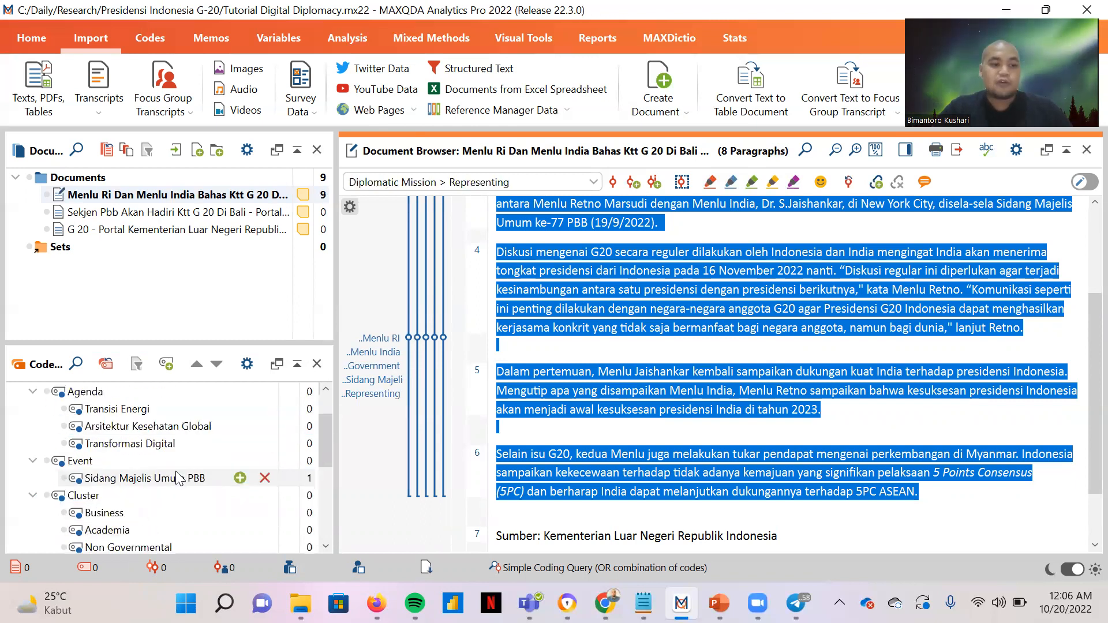
scroll(174, 472, down, 4)
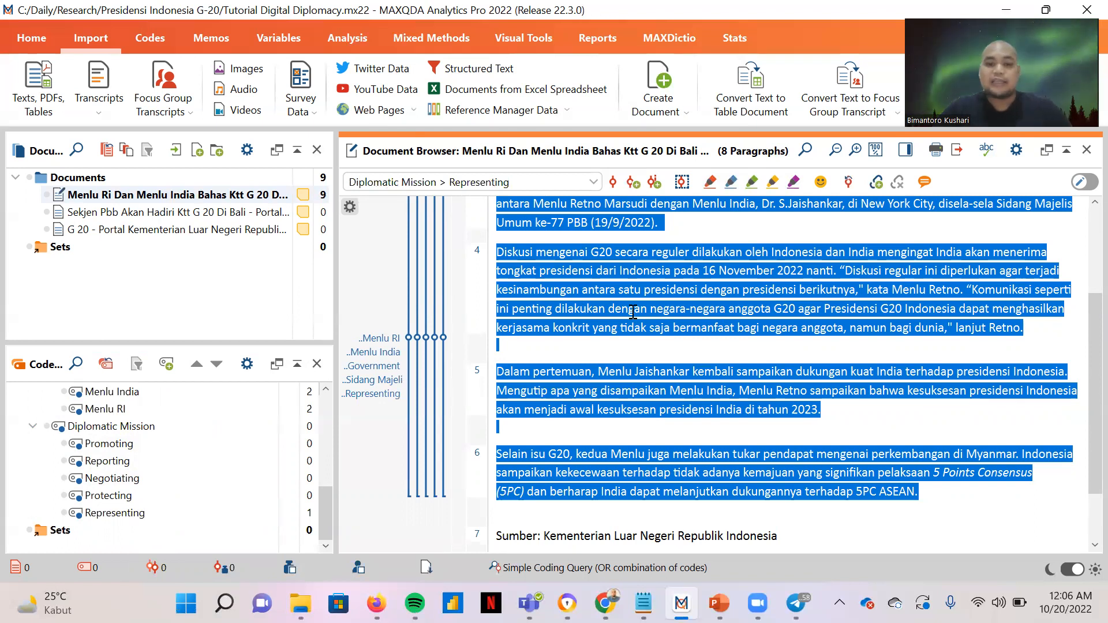
drag(632, 311, 158, 477)
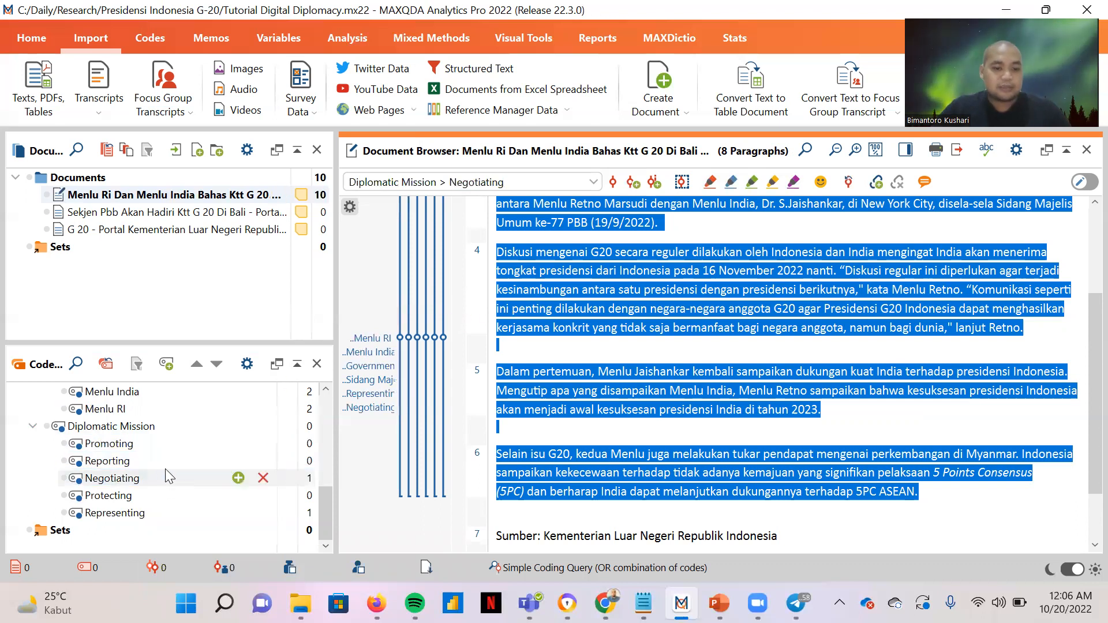
Step: Open the document Sekjen Pbb Akan Hadiri Ktt G 20 Di Bali and activate both it and the Menlu Ri Dan Menlu India document
scroll(512, 330, up, 3)
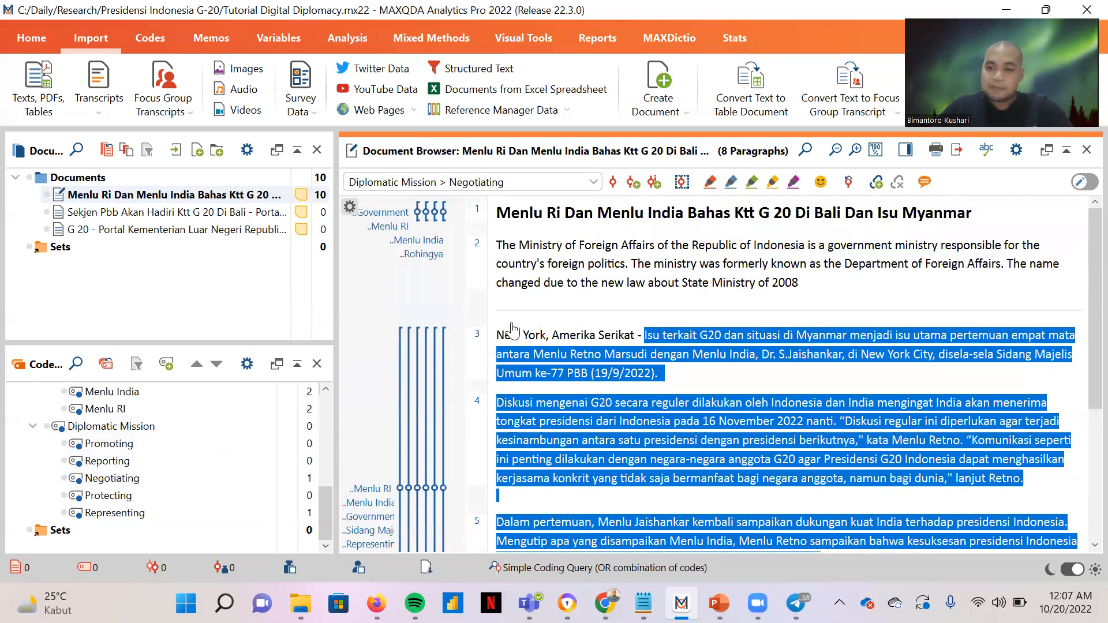
scroll(512, 330, down, 1)
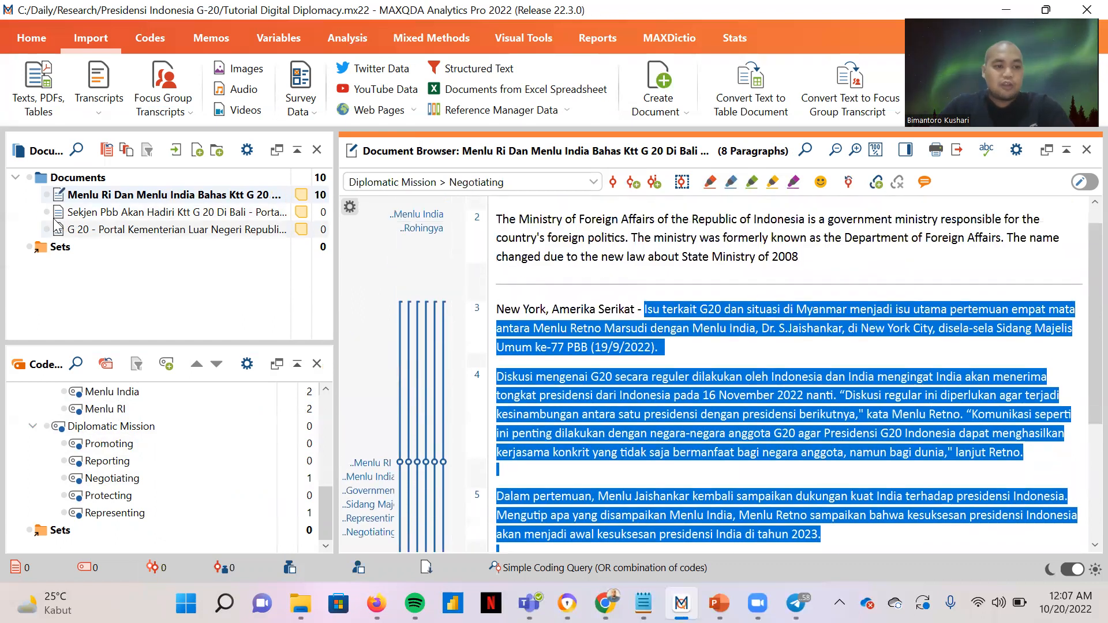
click(47, 213)
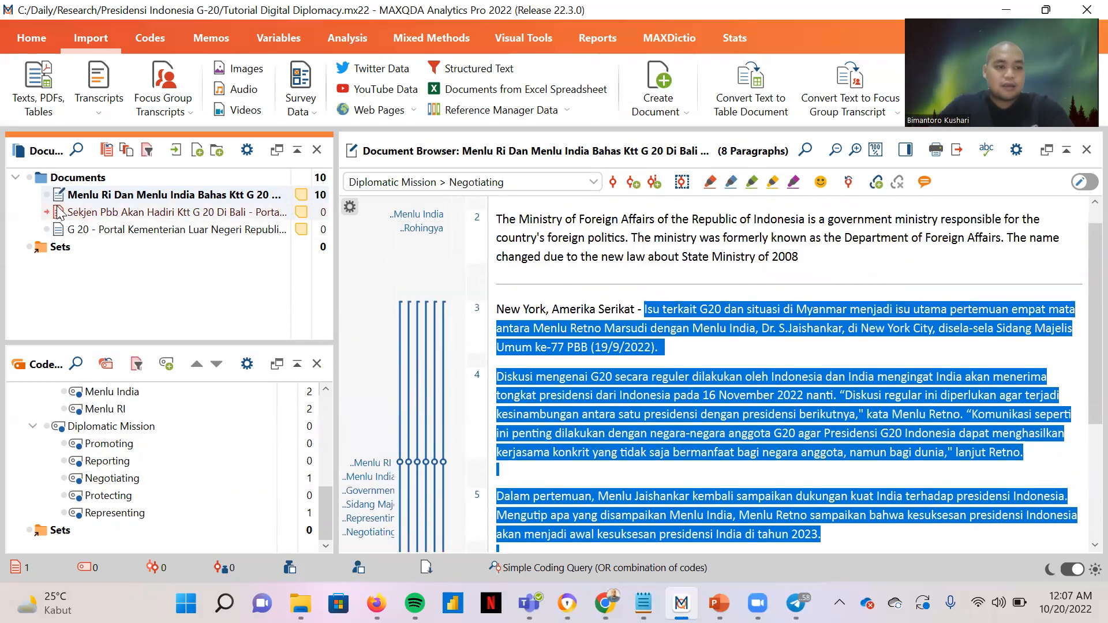
double_click(62, 213)
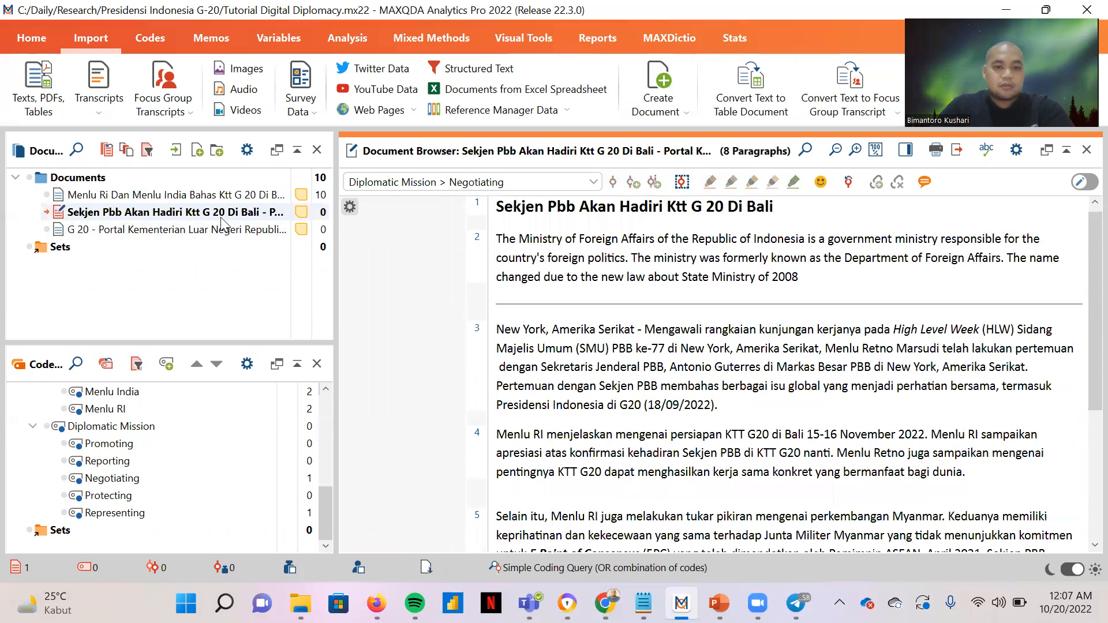
click(49, 195)
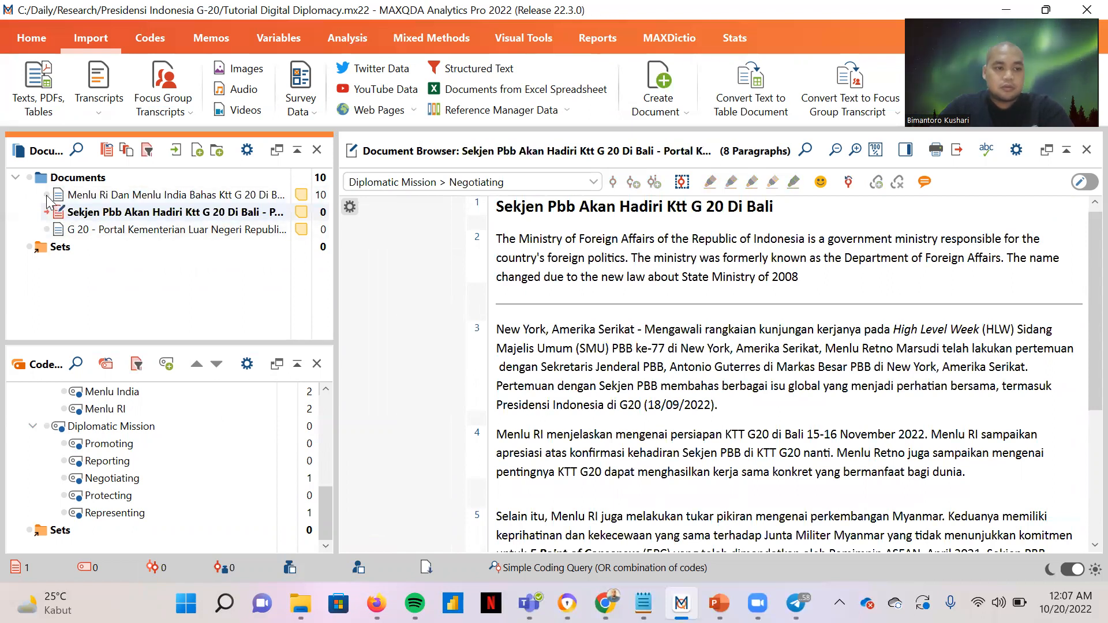
scroll(520, 278, up, 1)
scroll(526, 282, down, 2)
scroll(526, 281, up, 2)
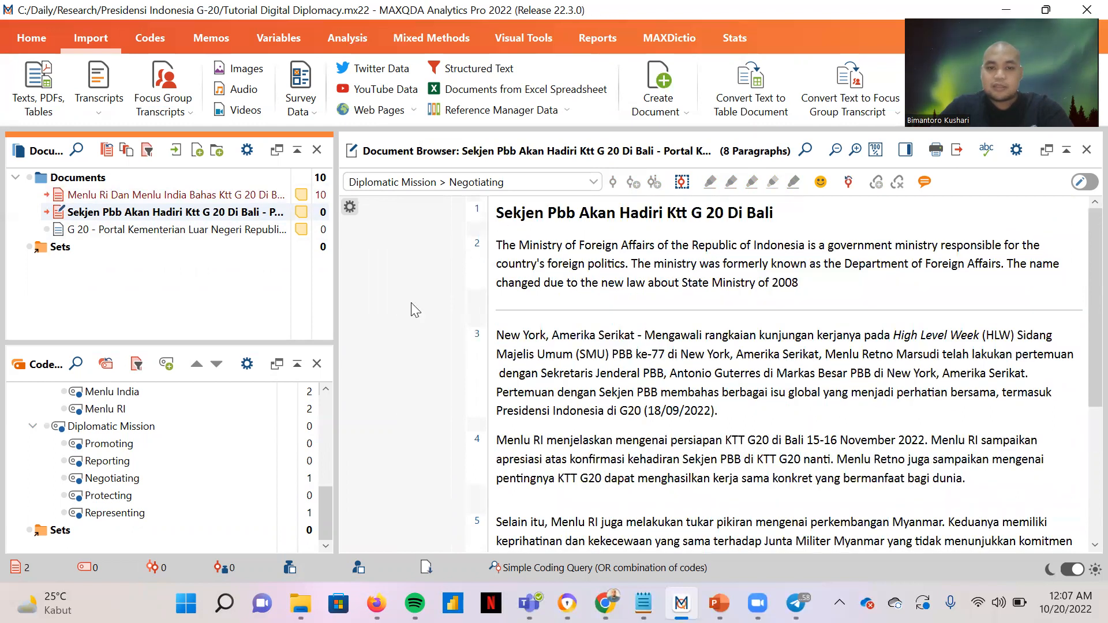
Step: Add the subcode Sekjen PBB under the Actor code
scroll(224, 454, up, 5)
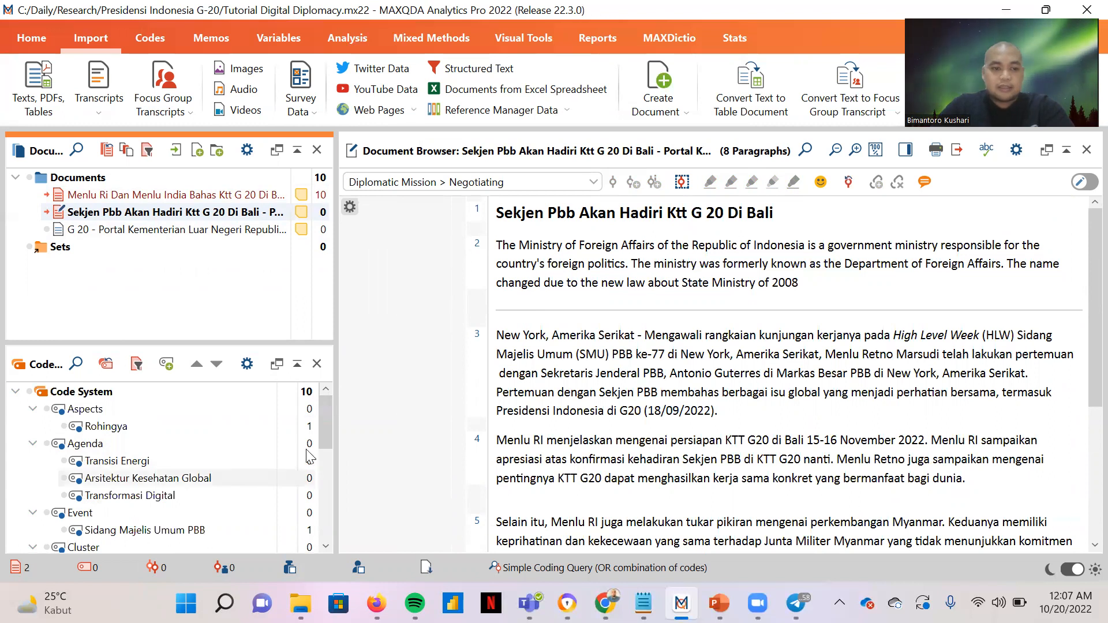
drag(328, 419, 324, 486)
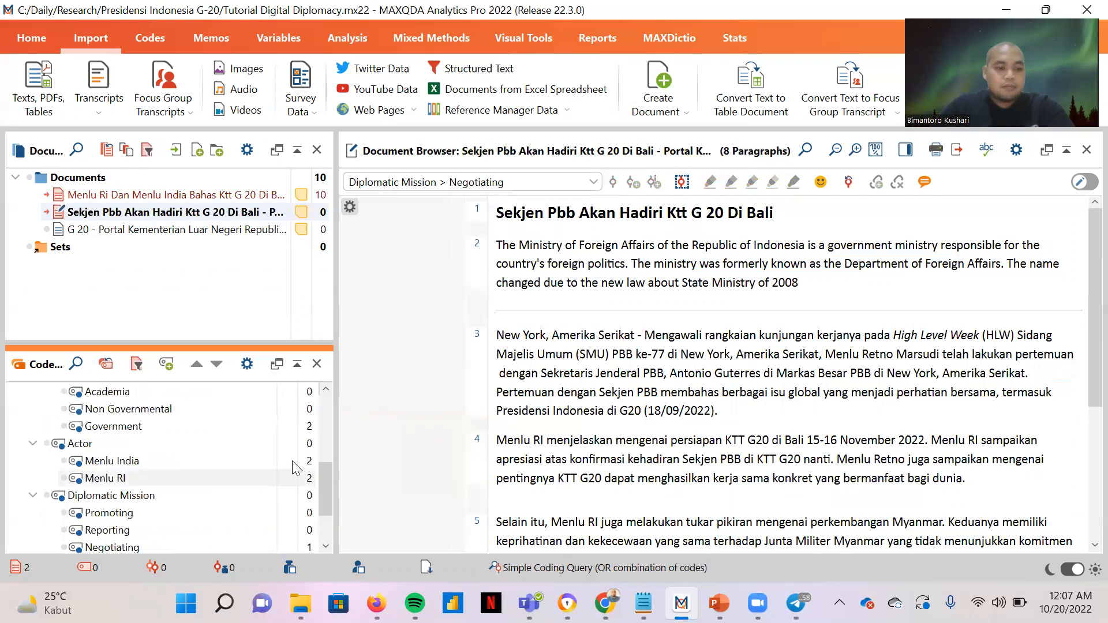
click(238, 443)
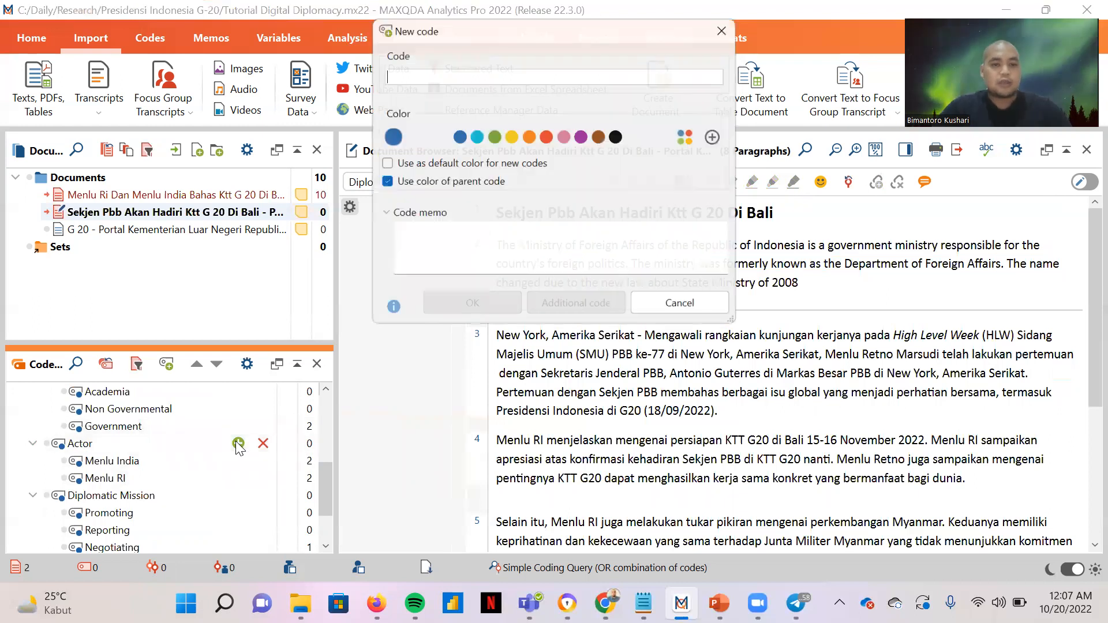
text(Sekjen )
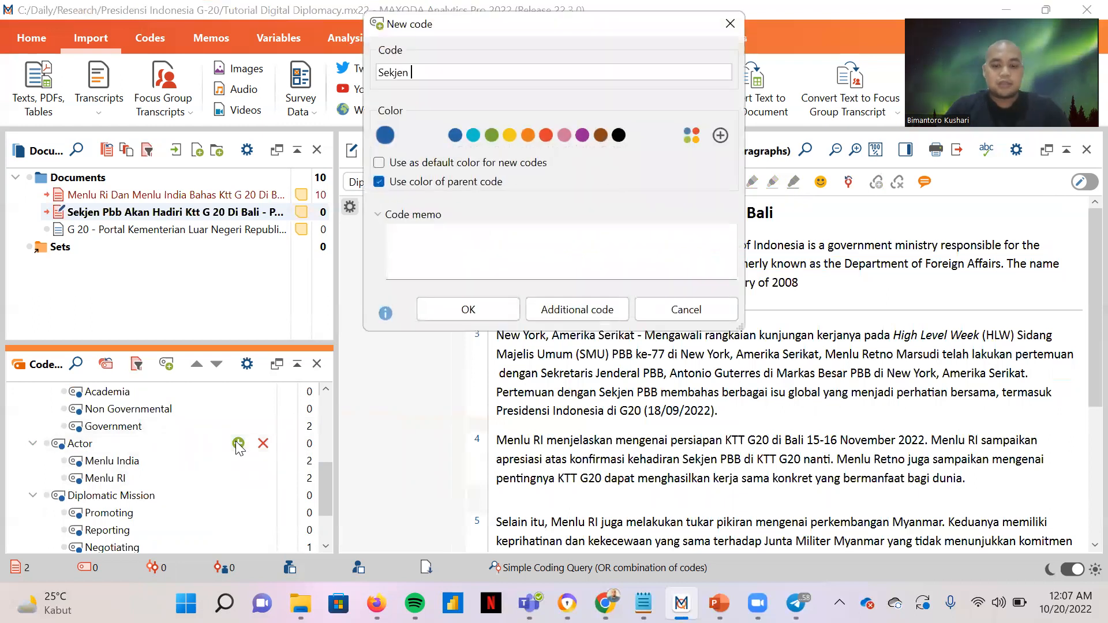
text(PBB)
click(466, 309)
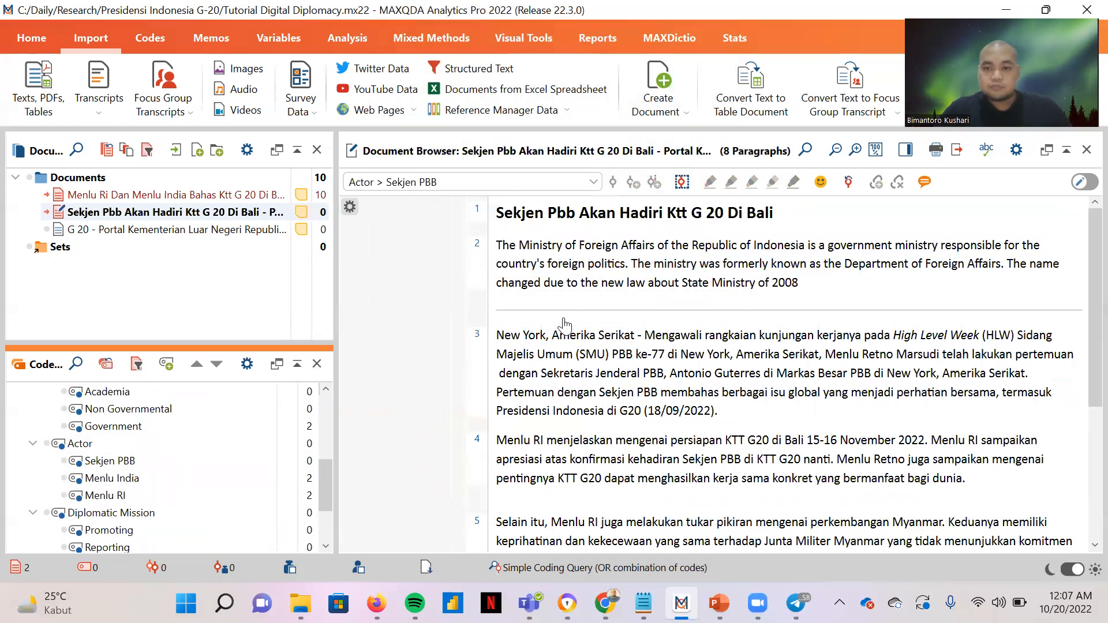
Step: Select the article from its title through "interlocking challenges" and code it with the Diplomatic Mission subcodes Representing and Protecting
scroll(564, 332, down, 2)
scroll(564, 332, down, 1)
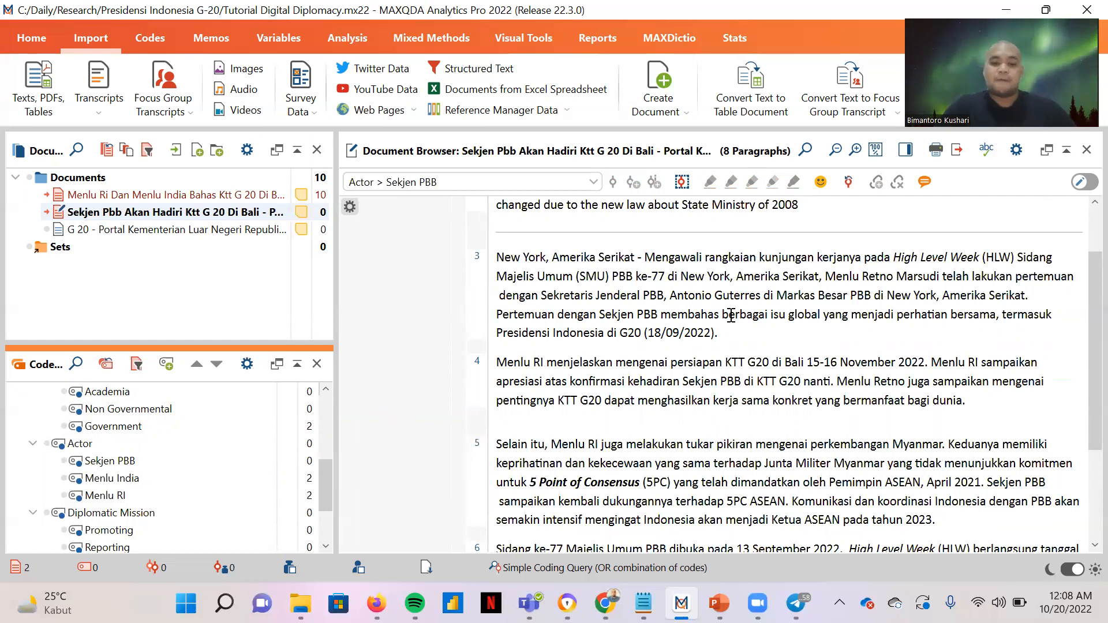
scroll(534, 372, down, 2)
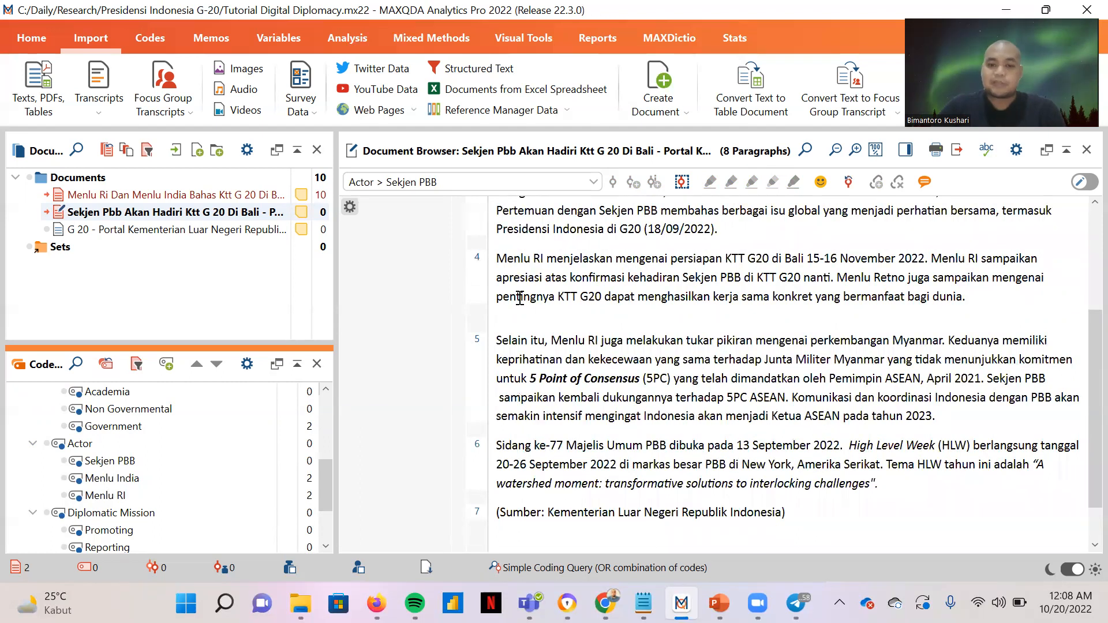
scroll(519, 298, down, 1)
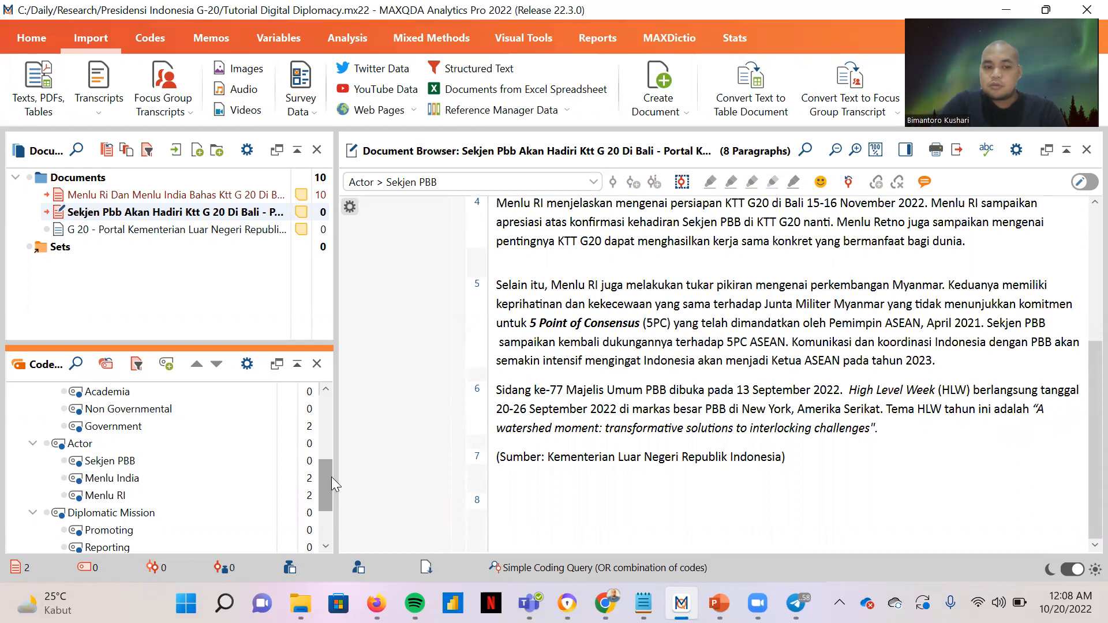
drag(331, 478, 327, 505)
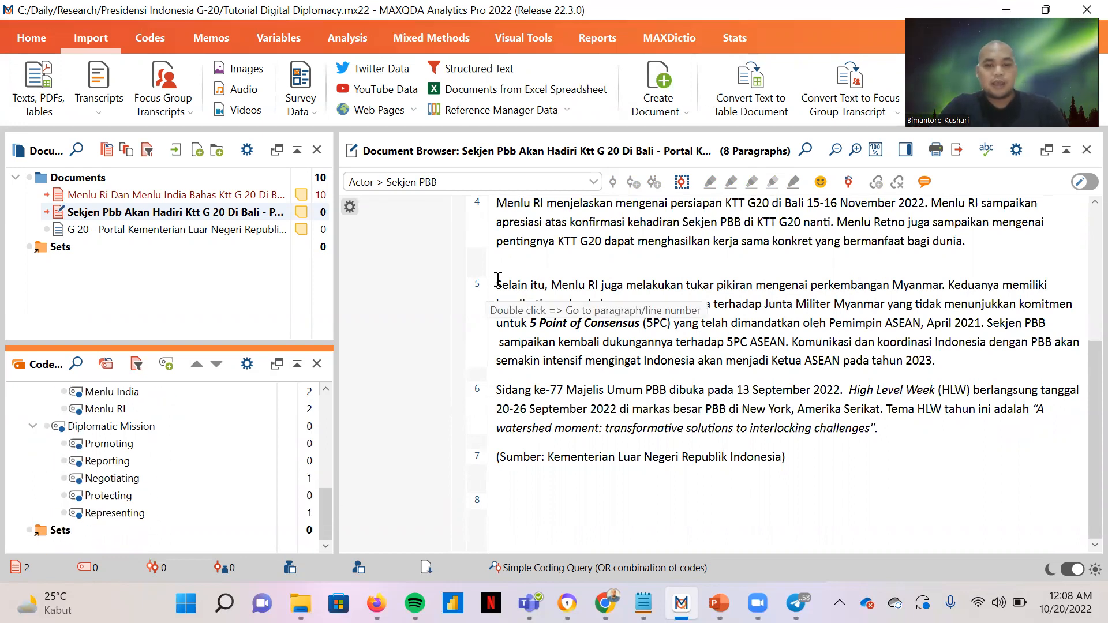
scroll(493, 285, up, 2)
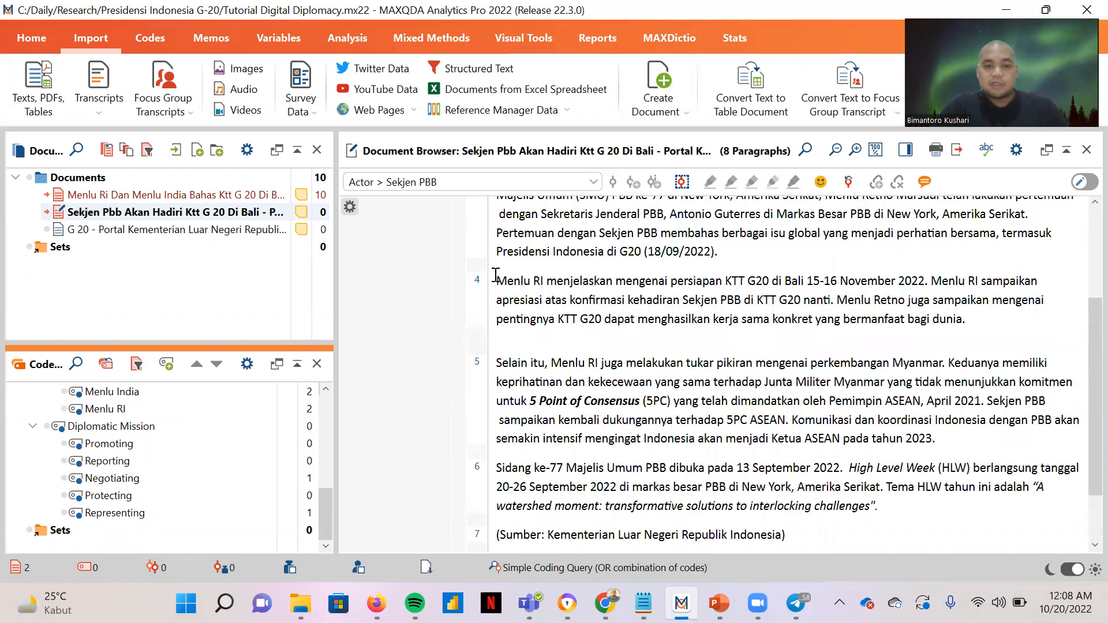
scroll(493, 277, up, 3)
scroll(494, 206, up, 1)
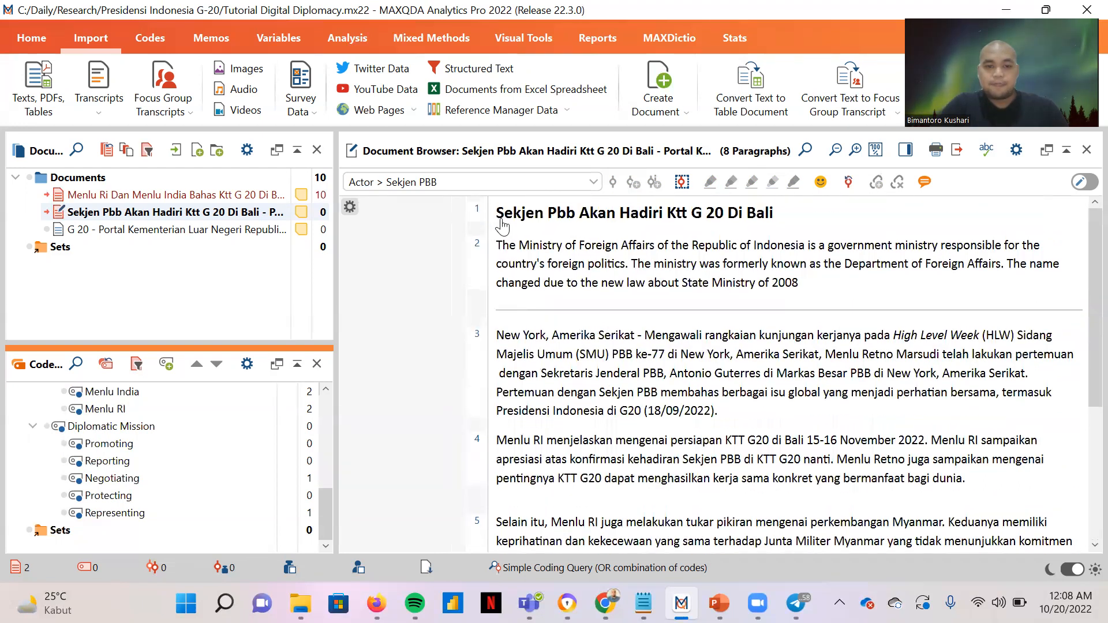
drag(497, 213, 880, 430)
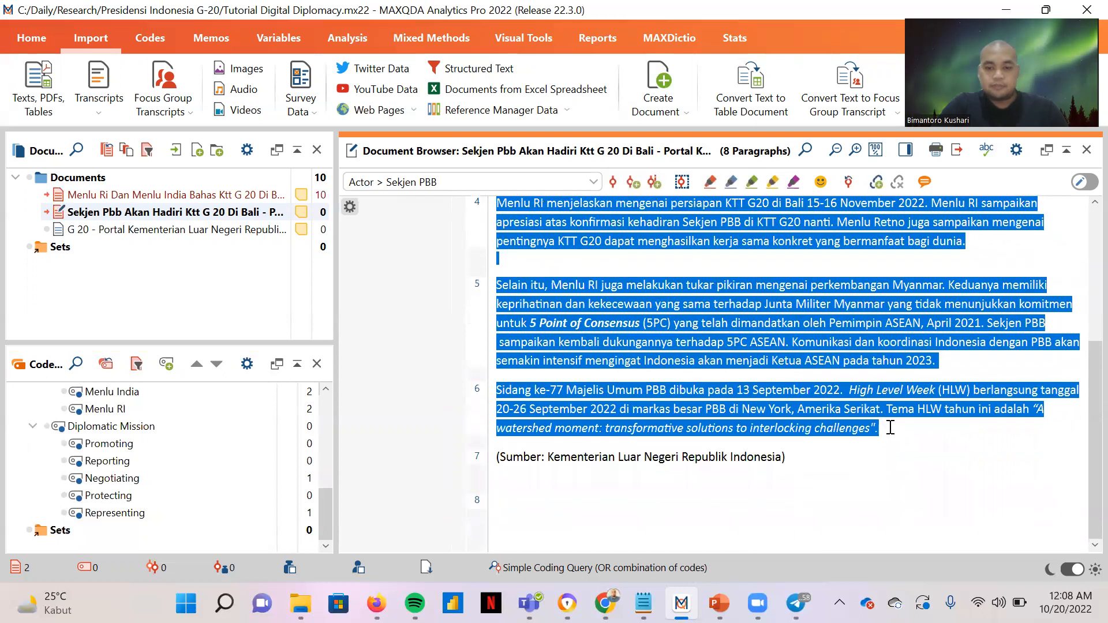
mouse_move(152, 461)
drag(152, 461, 316, 431)
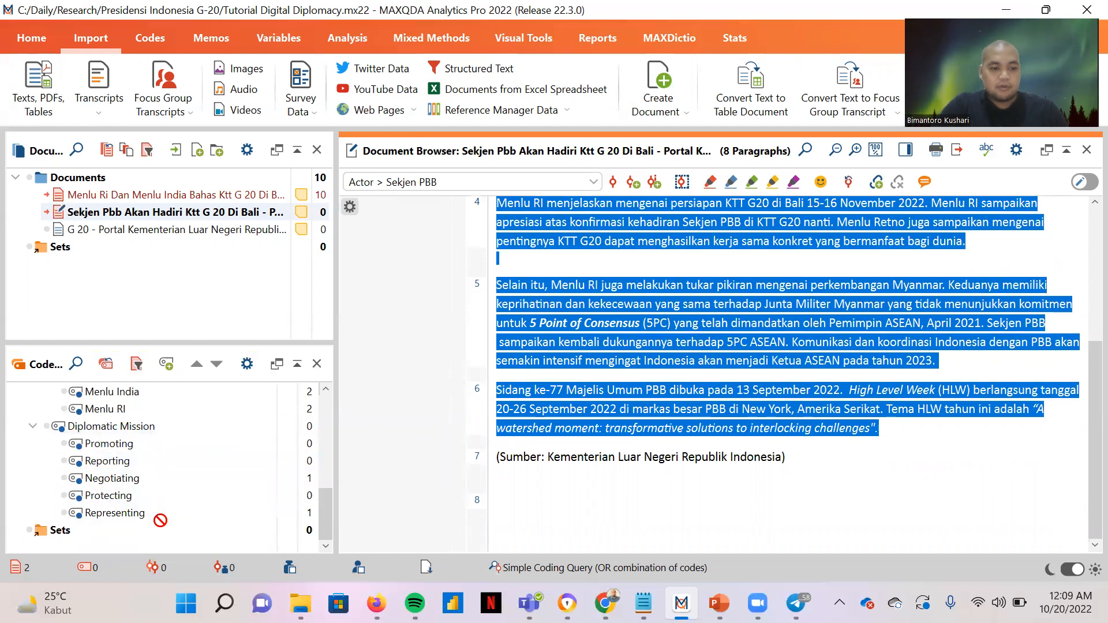
click(238, 512)
drag(619, 319, 133, 494)
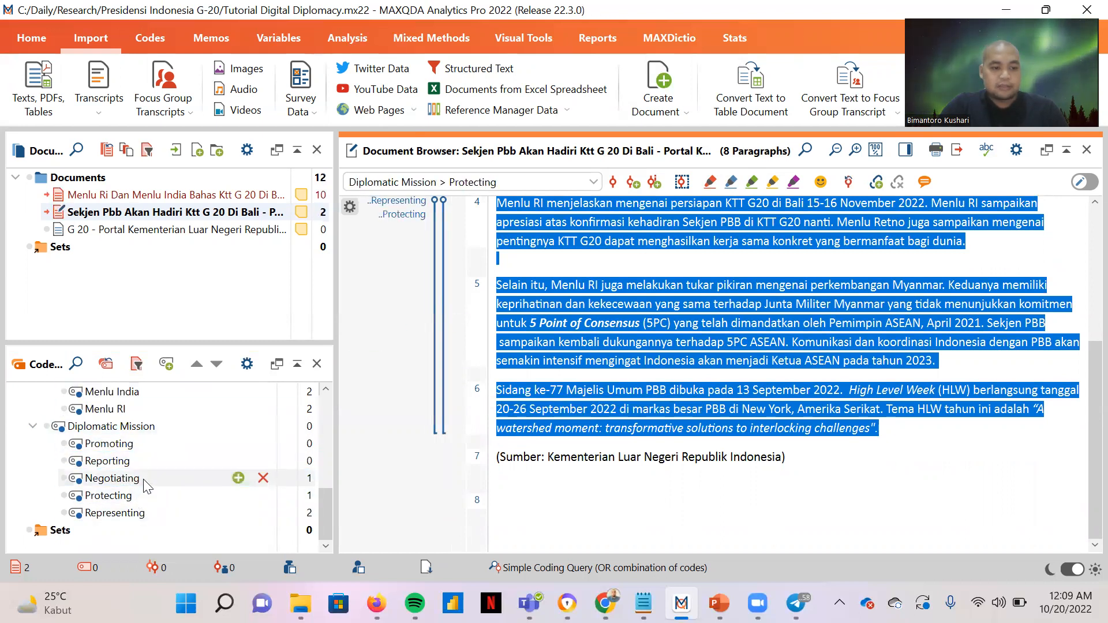
Step: Code the selected article text with Menlu RI, Sekjen PBB, Government, Non Governmental and Rohingya
scroll(173, 462, up, 2)
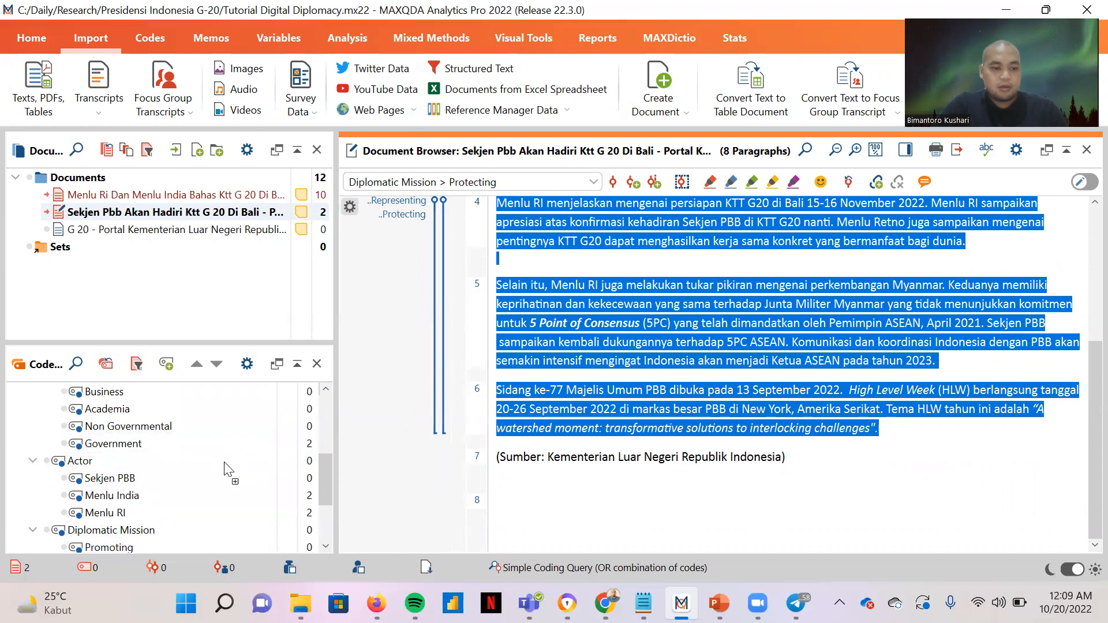
click(238, 512)
drag(572, 305, 161, 448)
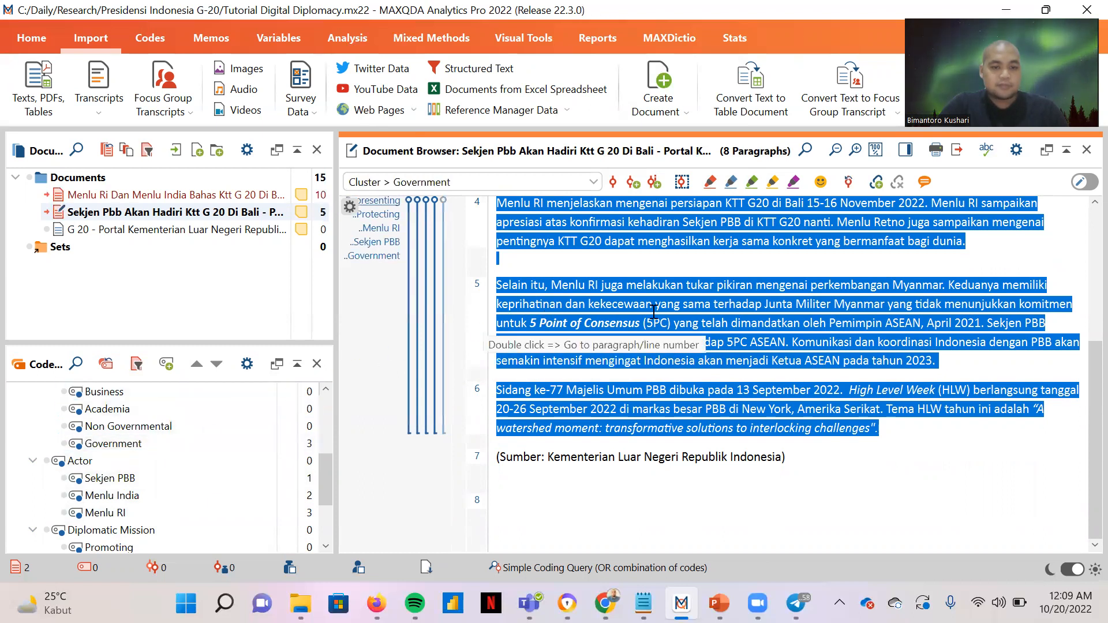
drag(229, 395, 182, 425)
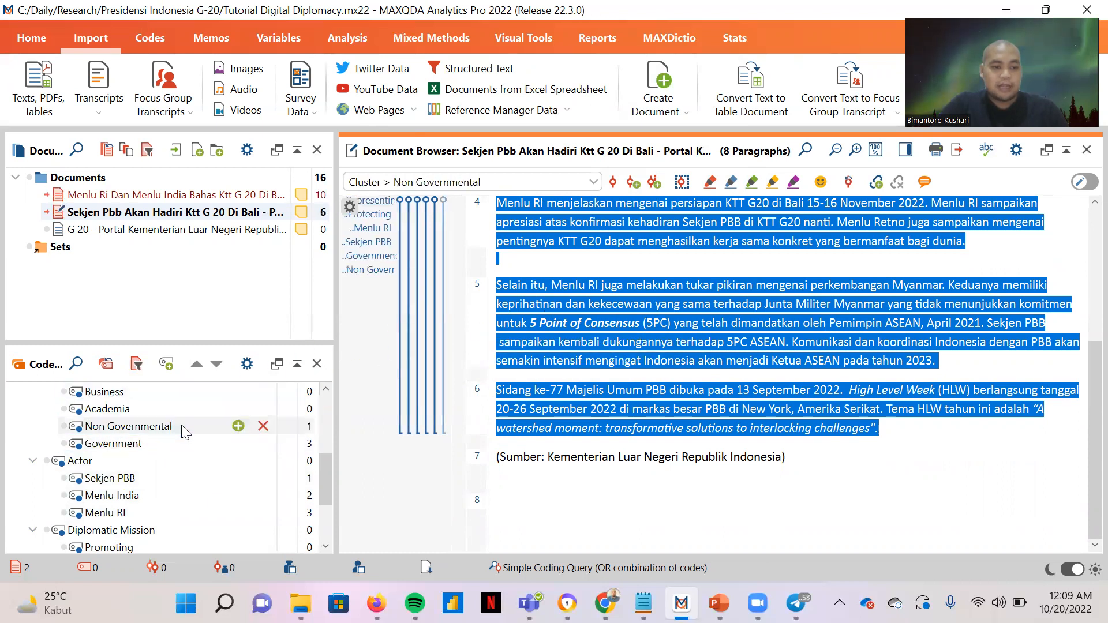
scroll(181, 425, up, 3)
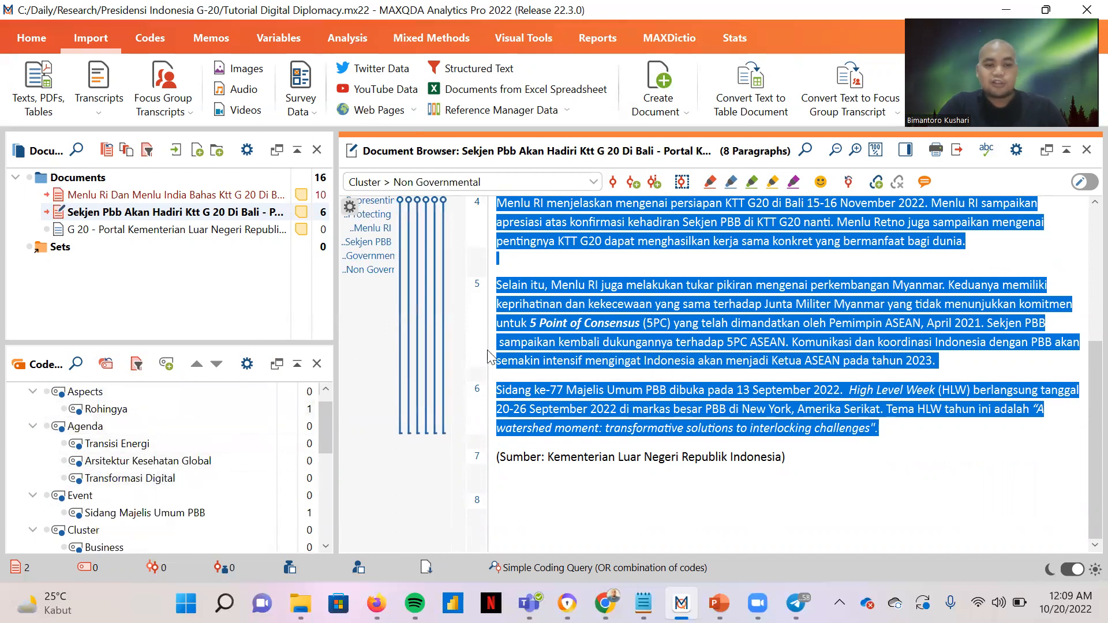
drag(592, 320, 154, 403)
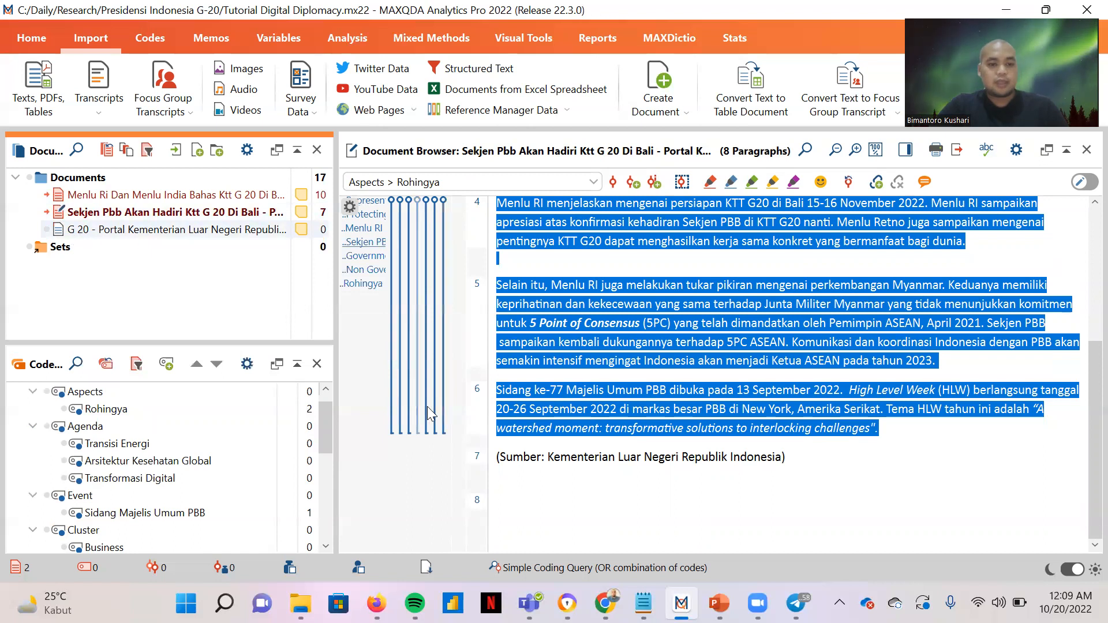
Step: Open the document G 20 - Portal Kementerian Luar Negeri Republik Indonesia
scroll(479, 392, up, 3)
scroll(479, 392, up, 3)
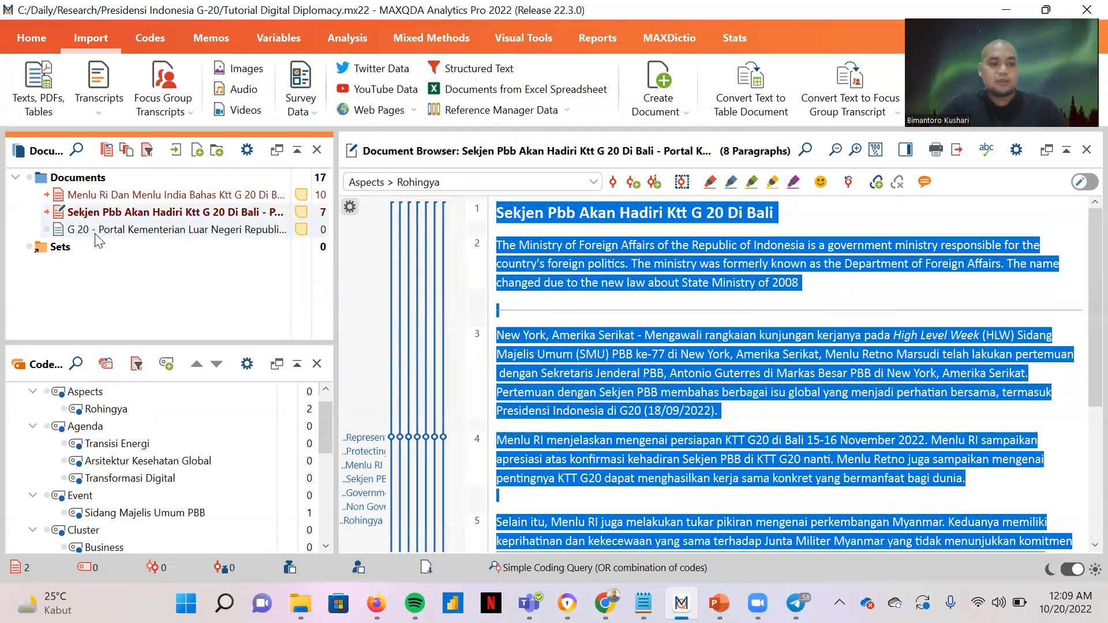
double_click(96, 234)
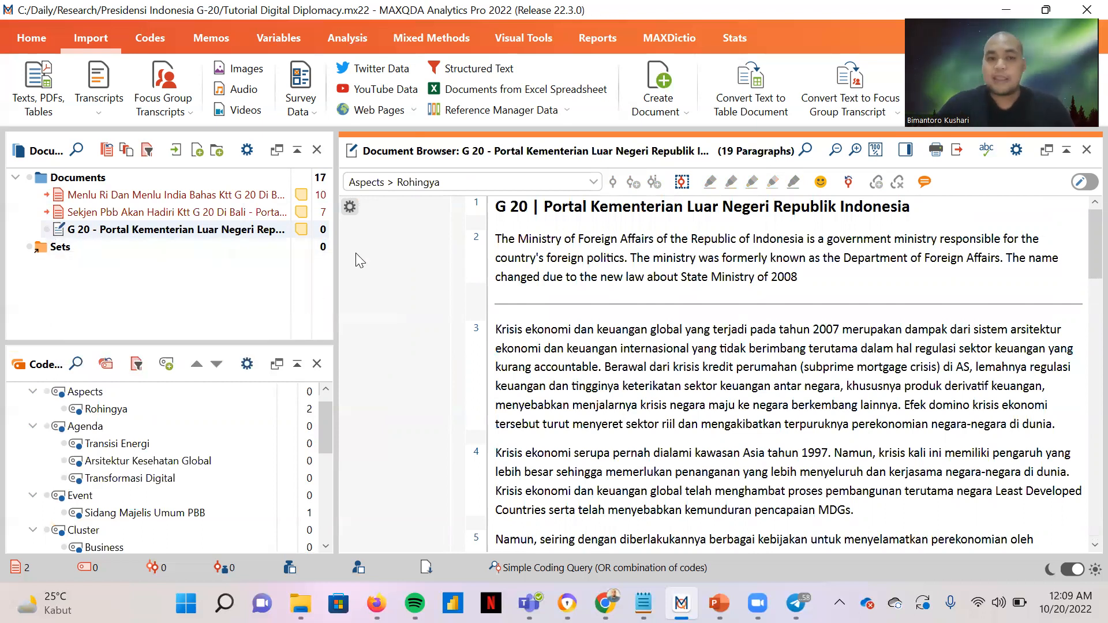
Step: Start a Text Search & Autocode with the search items Transisi Energi, Transformasi Digital and Arsitektur Kesehatan Global
click(151, 41)
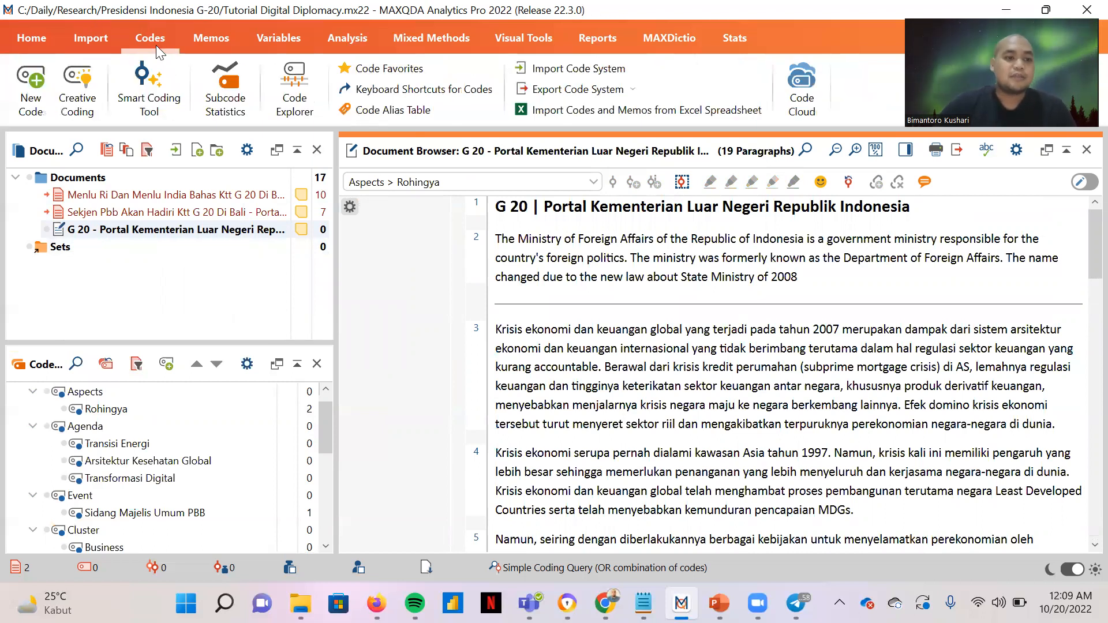
click(215, 39)
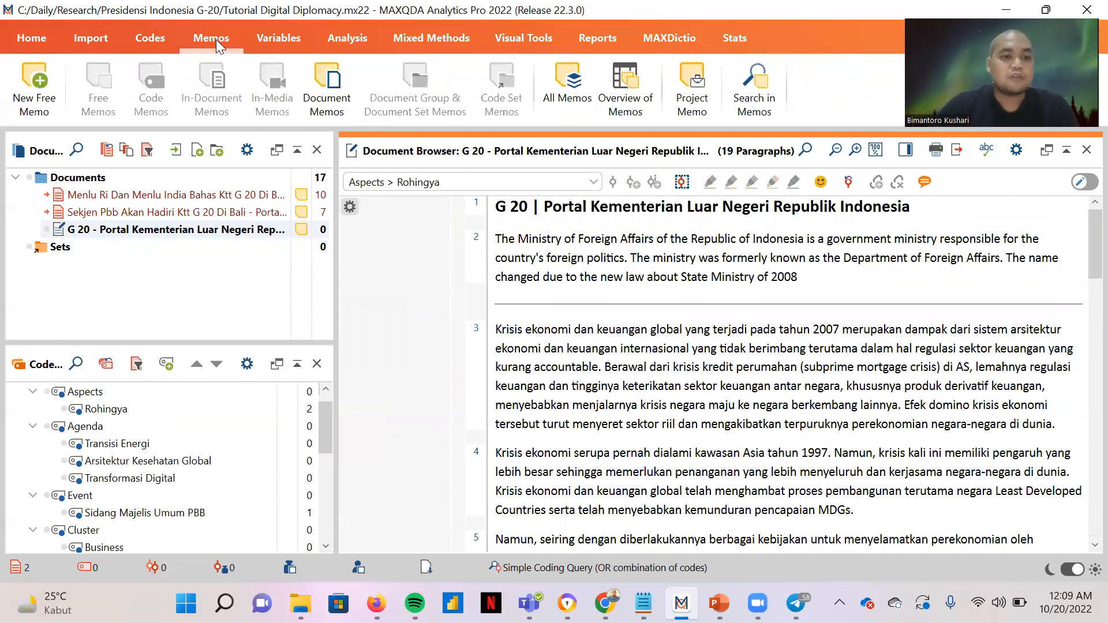
scroll(236, 39, down, 2)
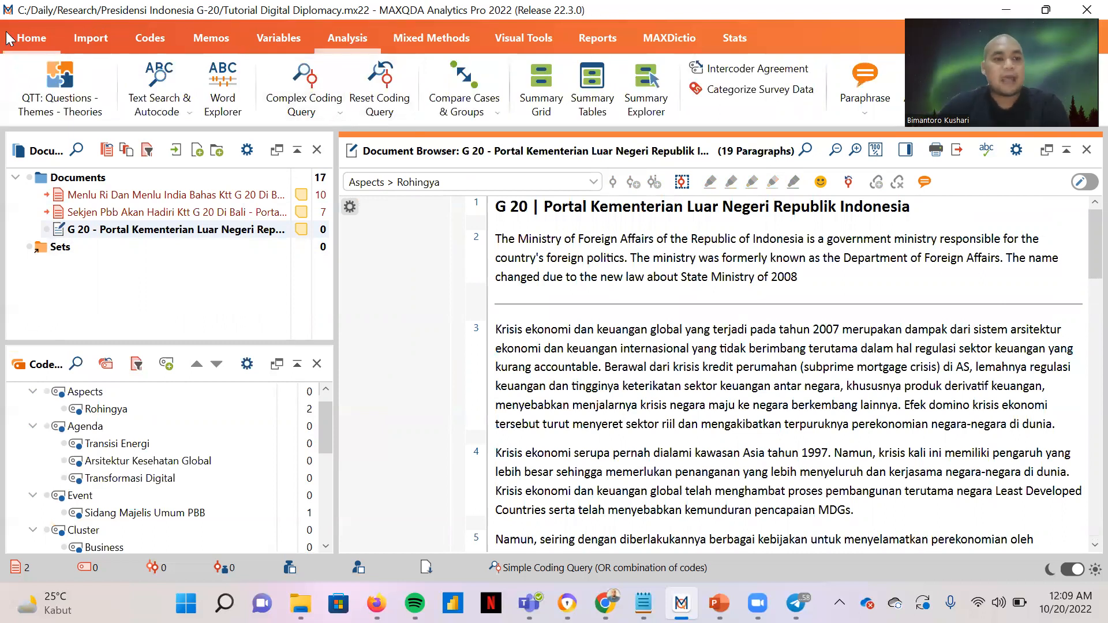
click(173, 106)
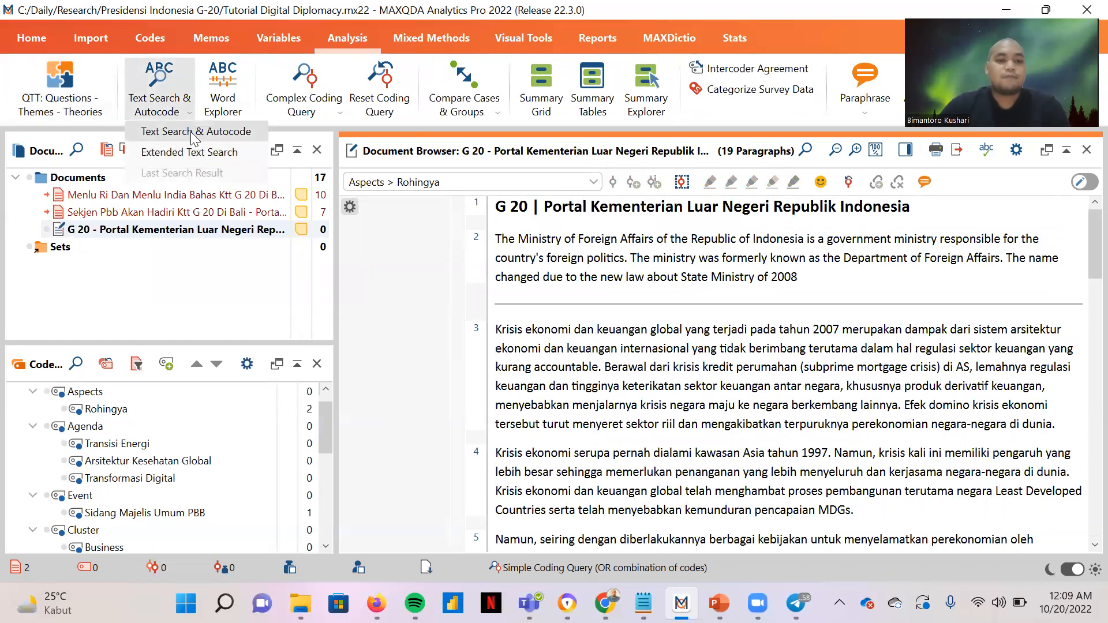
click(191, 131)
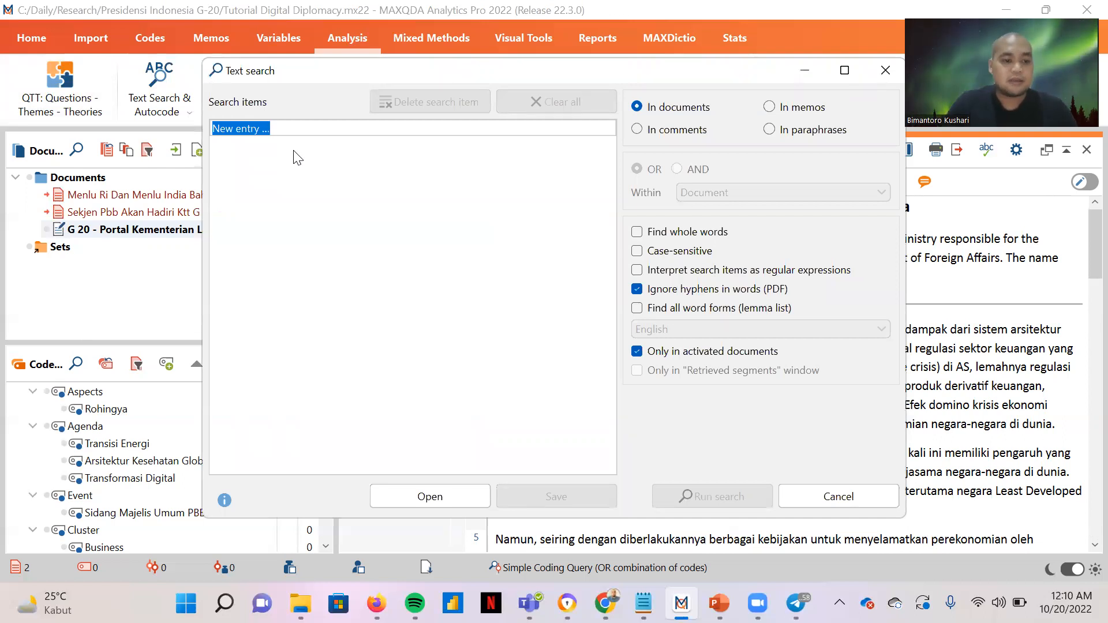
text(Tr)
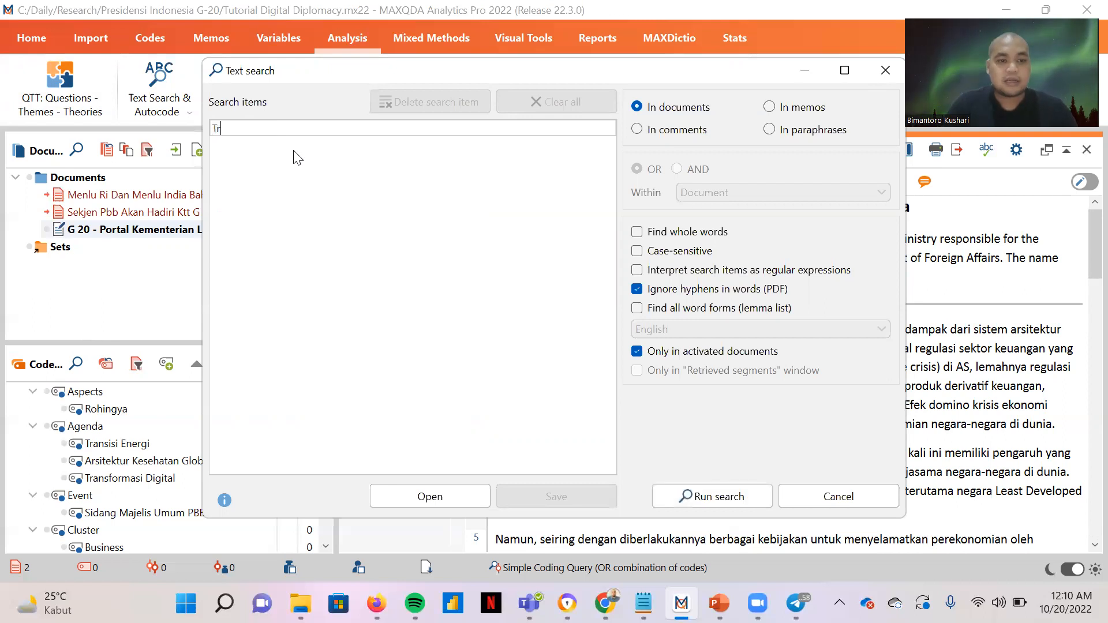
text(ansisi Energi)
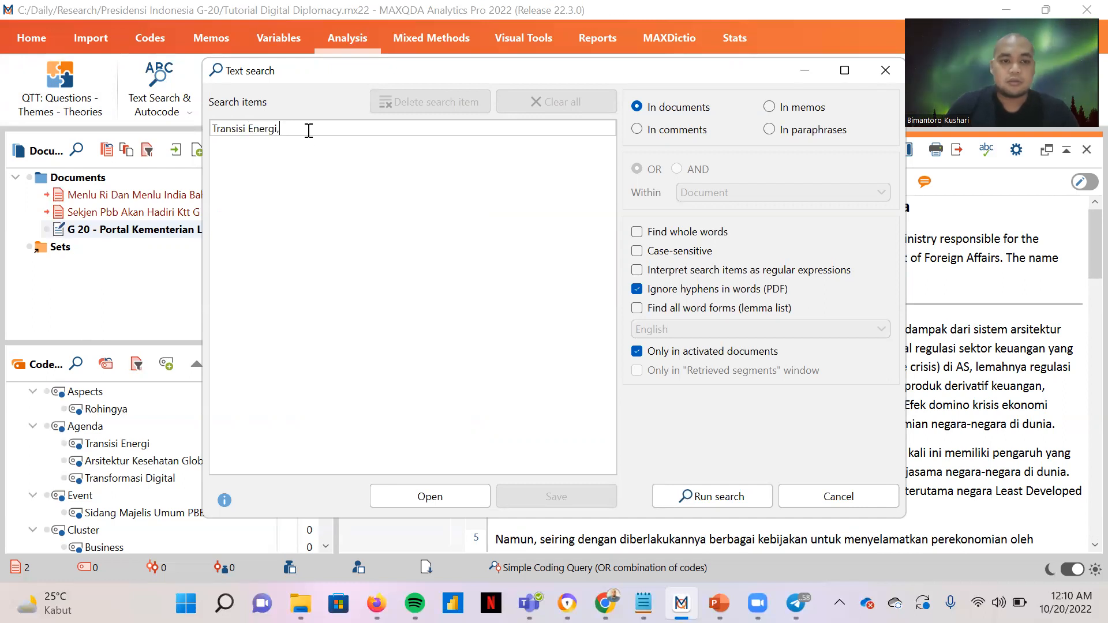
key(Return)
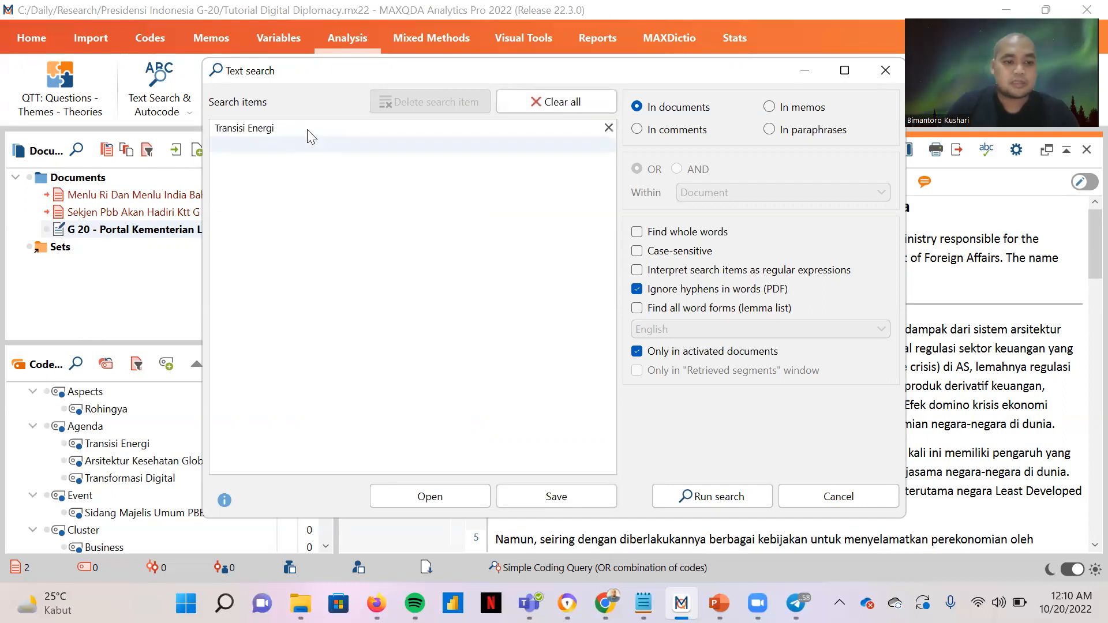
text(Transformasi Digital)
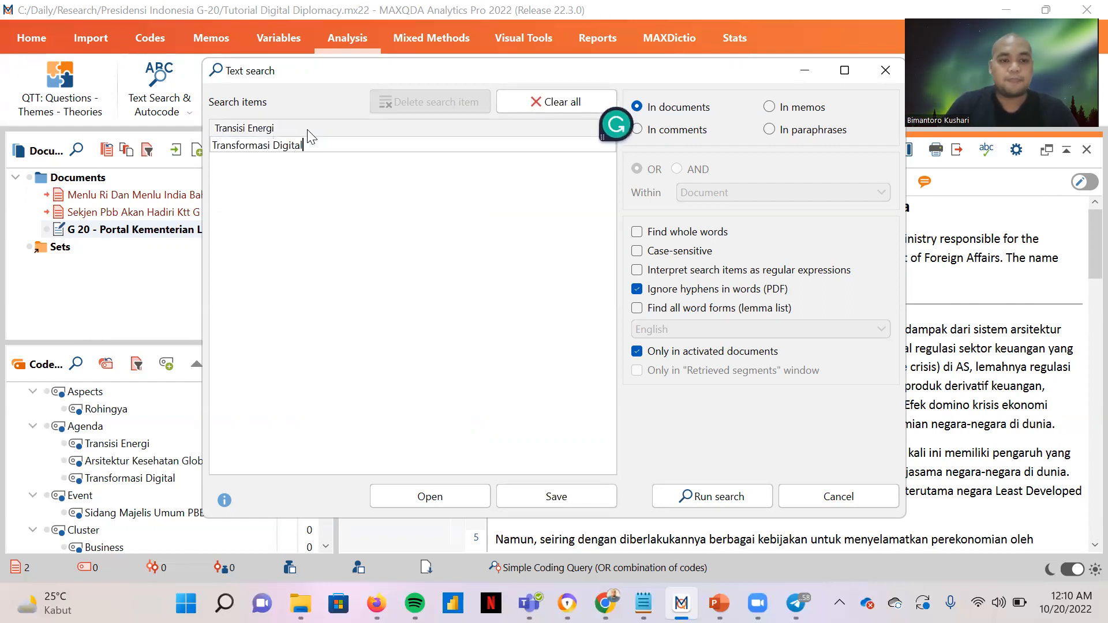
key(Return)
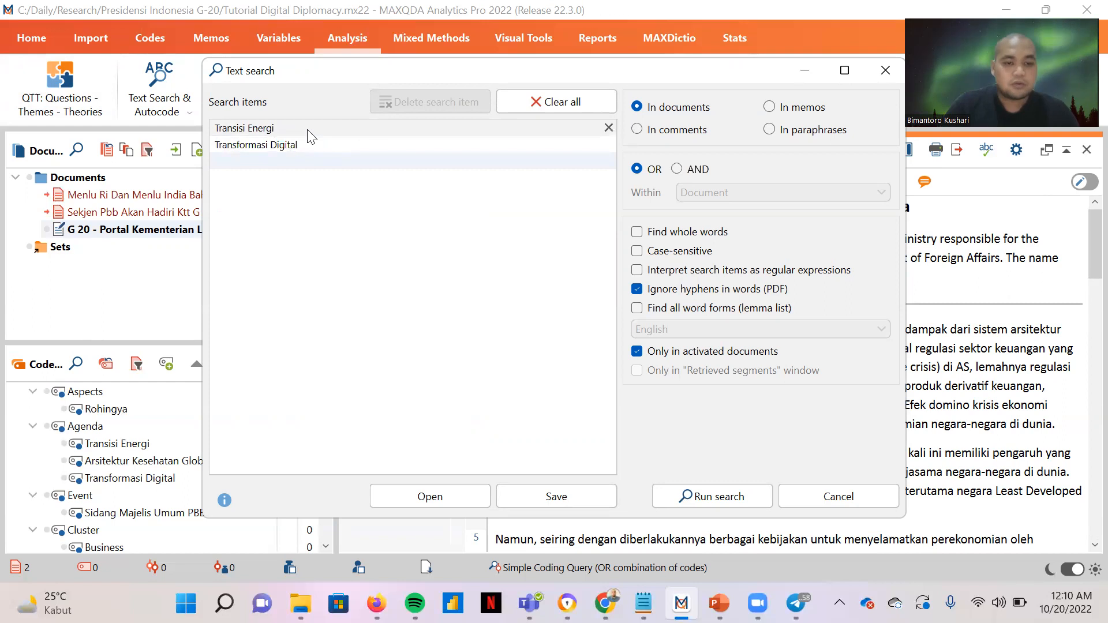
text(Arsitektur Kesehatan Global)
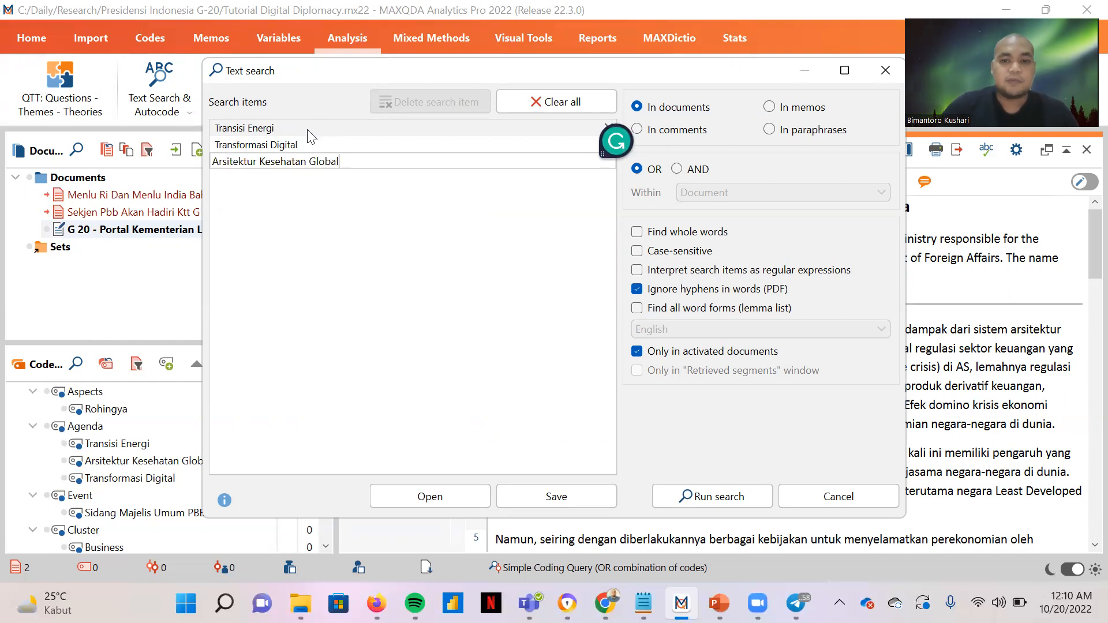
click(455, 348)
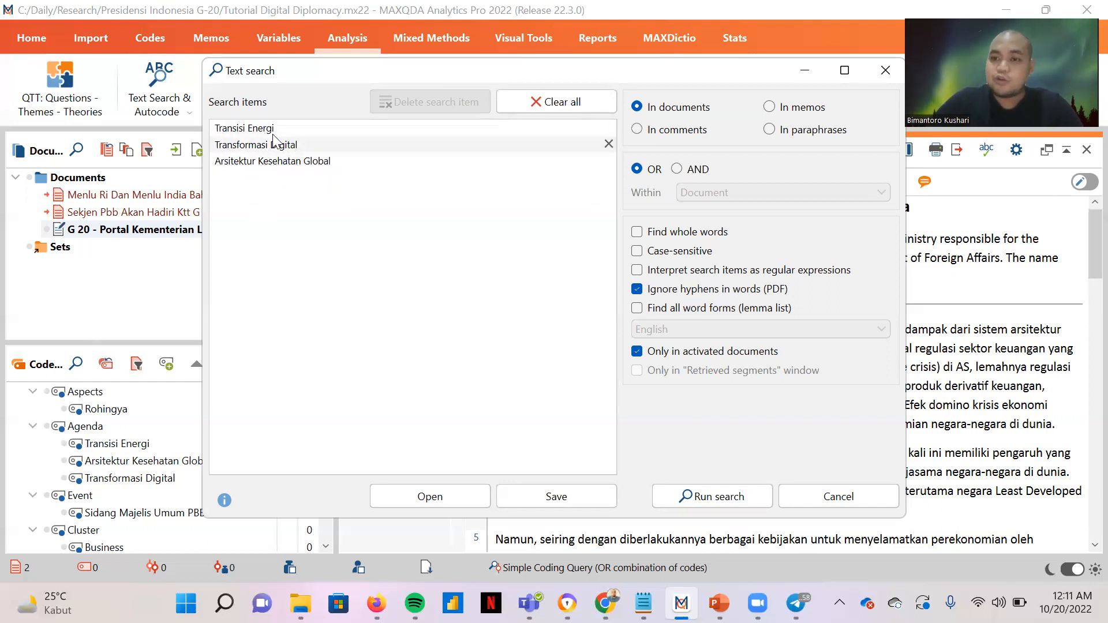
Step: Combine the search items with OR and run the text search in the activated documents
click(682, 169)
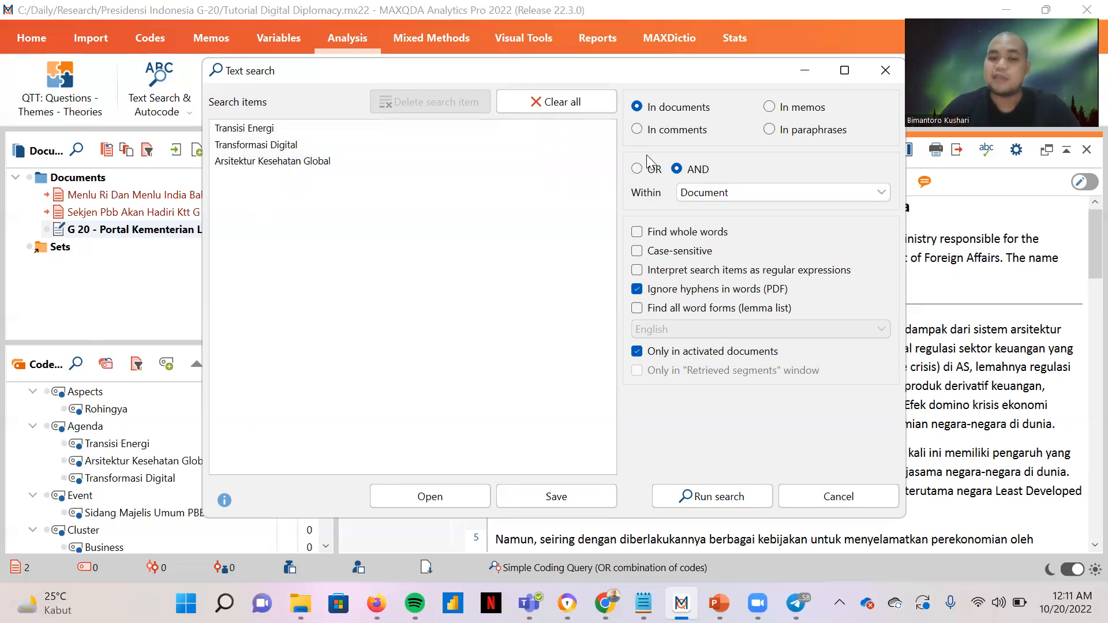
click(637, 170)
click(715, 497)
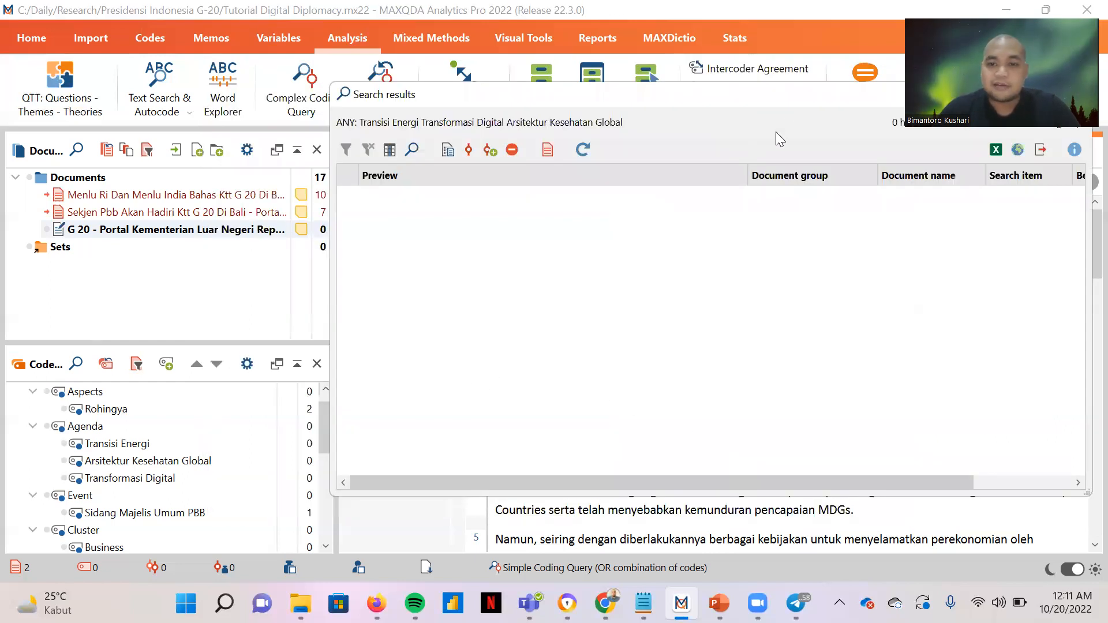
Step: Close the search results, reopen Text Search & Autocode and remove all three existing search items
drag(786, 96, 599, 165)
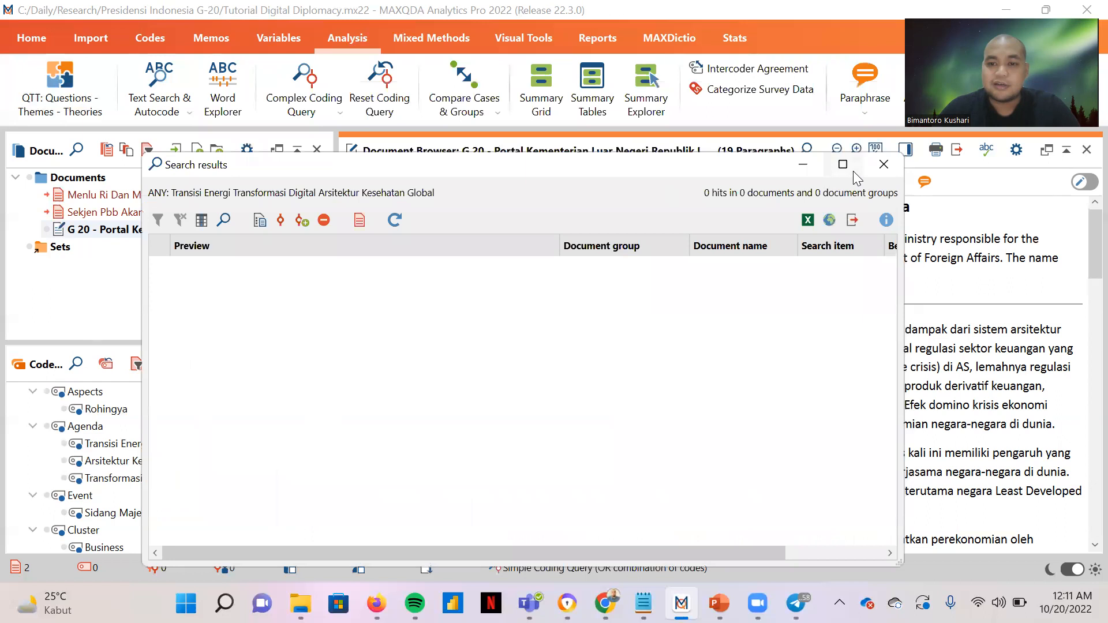
click(884, 165)
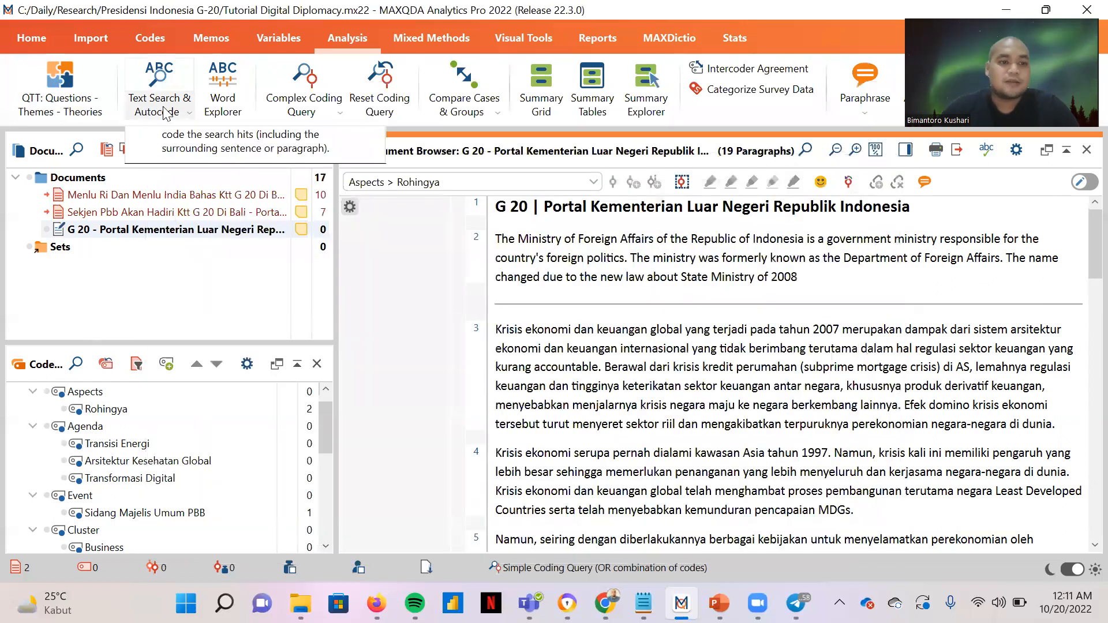
click(166, 112)
click(177, 135)
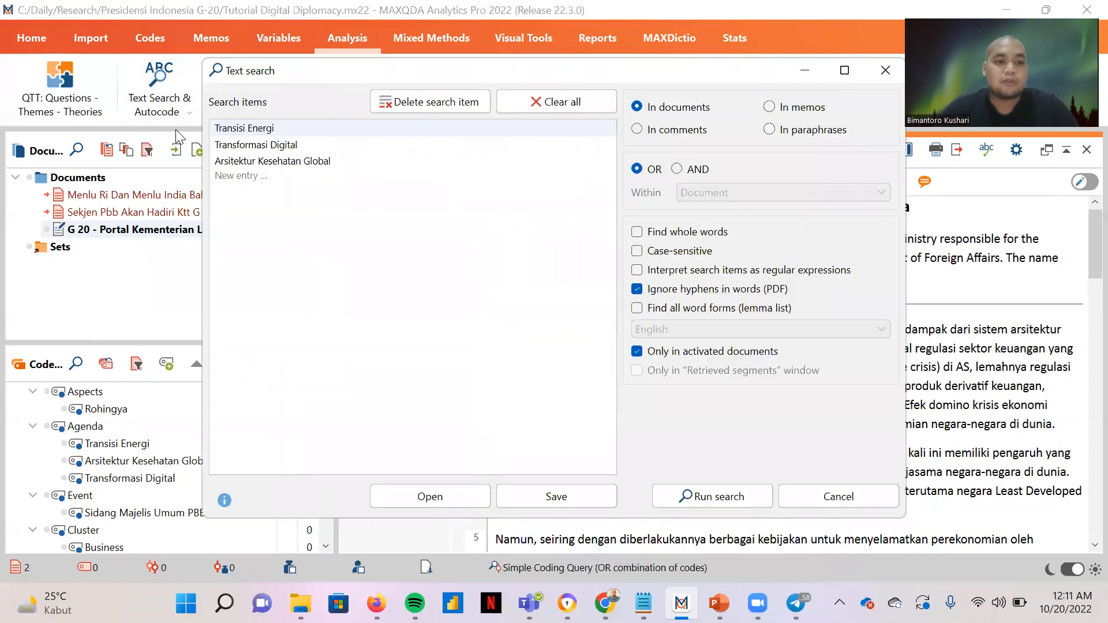
click(387, 184)
click(610, 163)
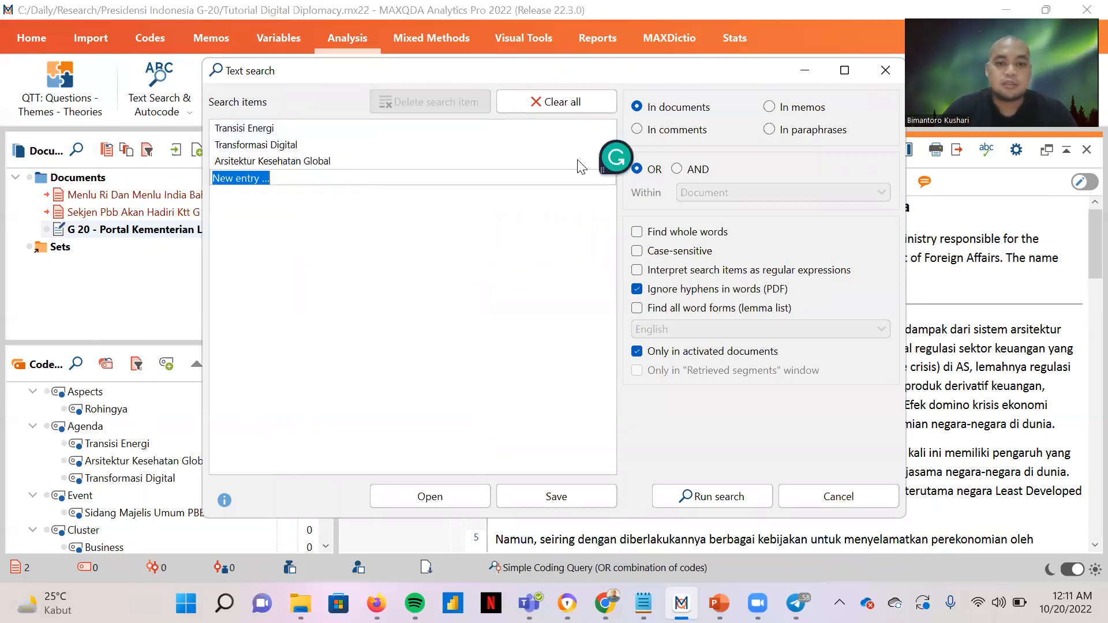
click(610, 163)
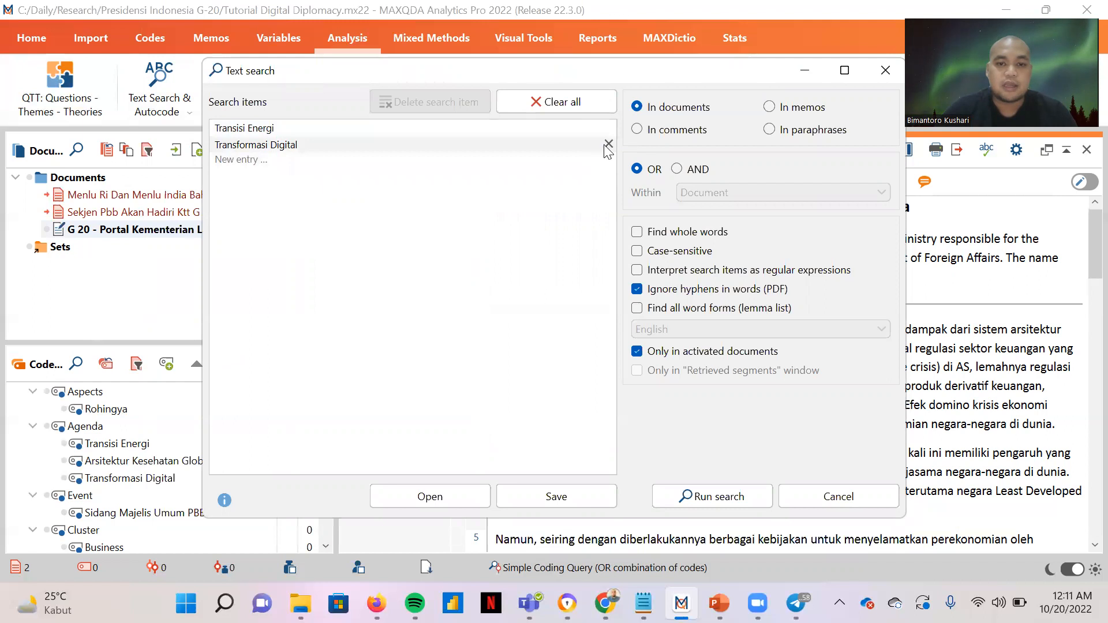
click(609, 144)
click(610, 128)
Step: Run a text search for ASEAN in the activated documents
click(489, 122)
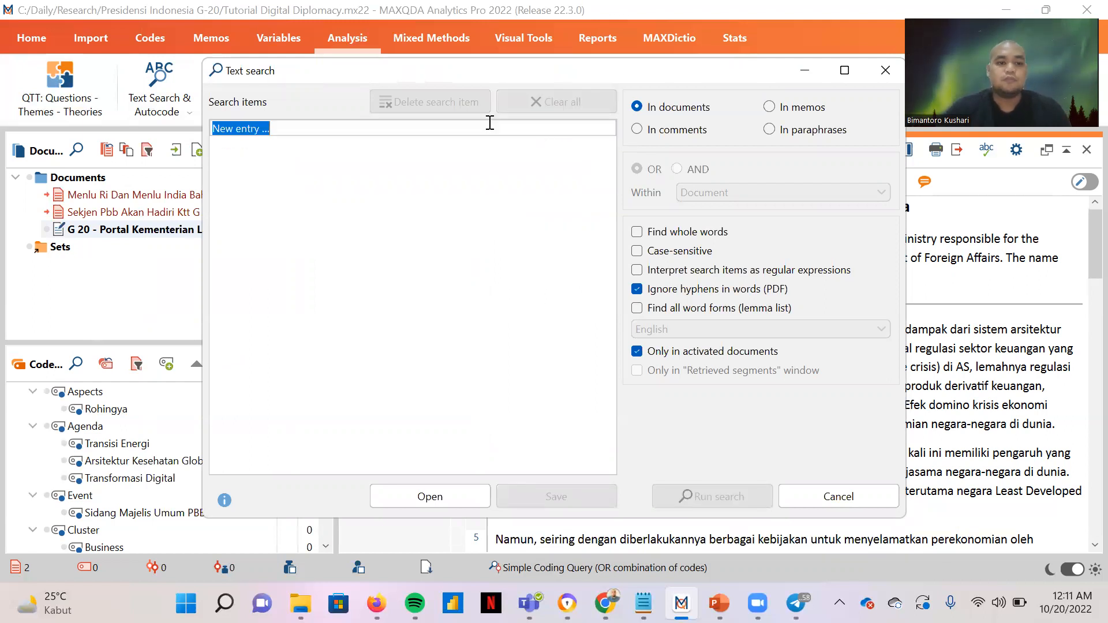
text(Myan)
key(BackSpace)
key(BackSpace)
key(BackSpace)
key(BackSpace)
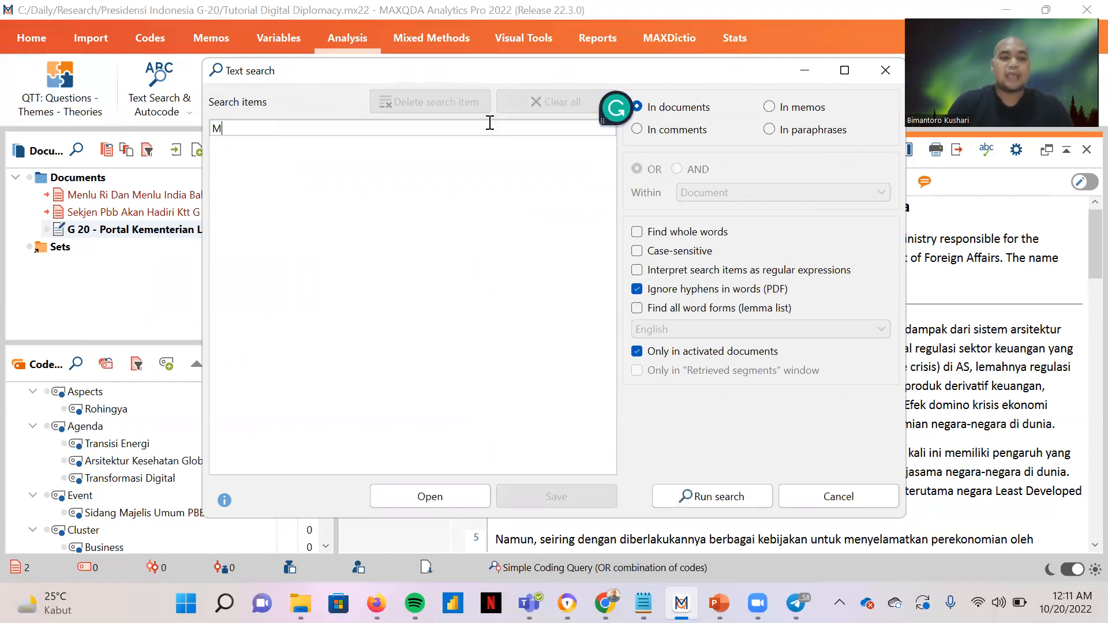
text(ASEAN)
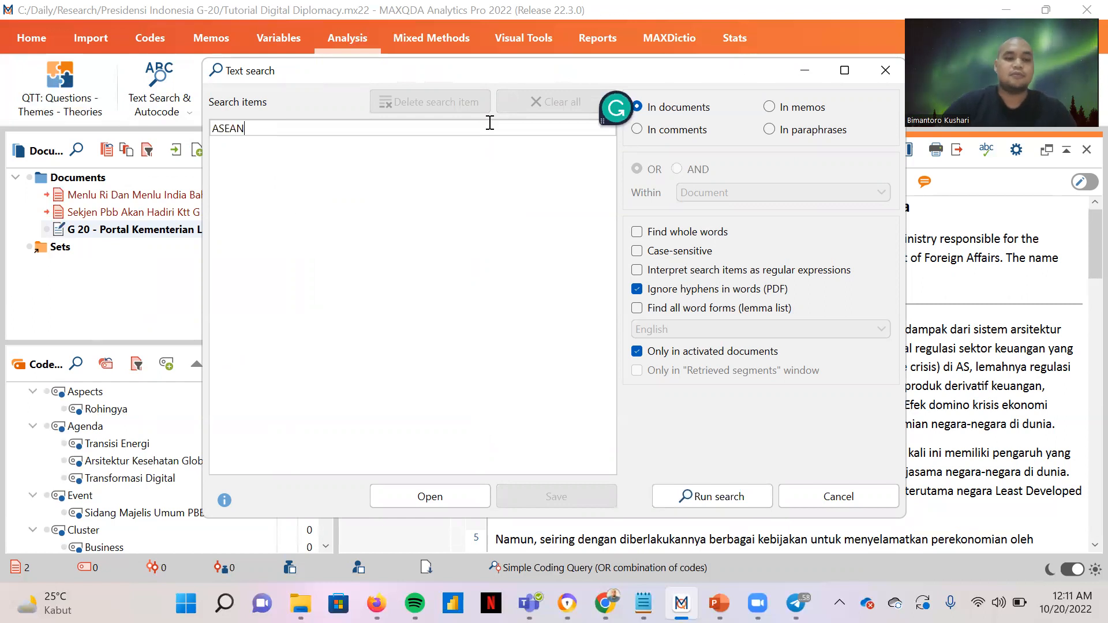
click(368, 199)
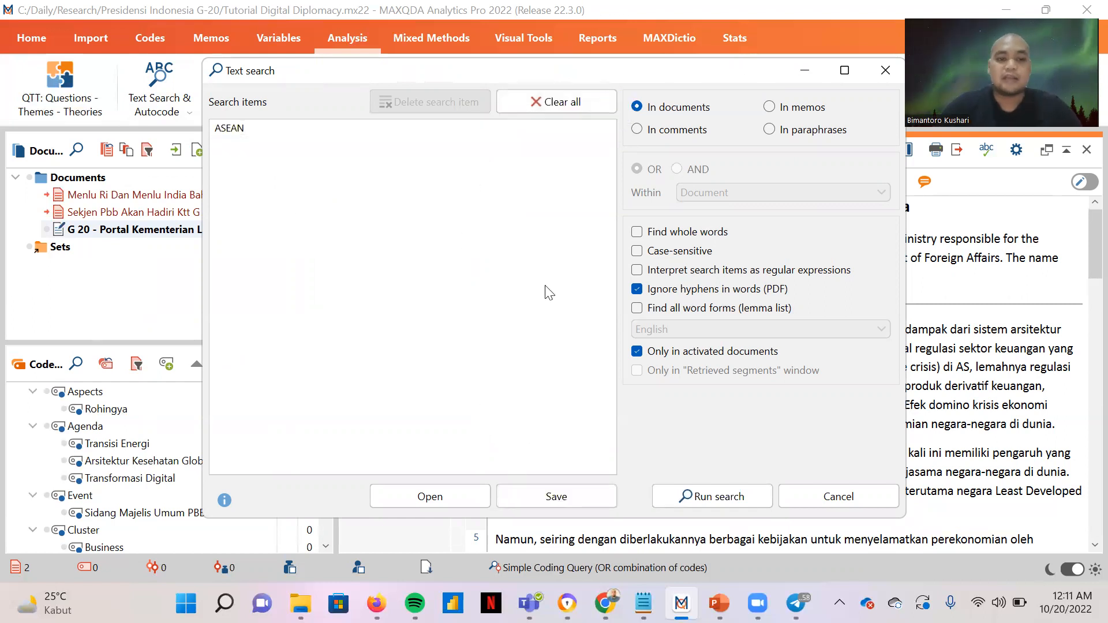
click(706, 500)
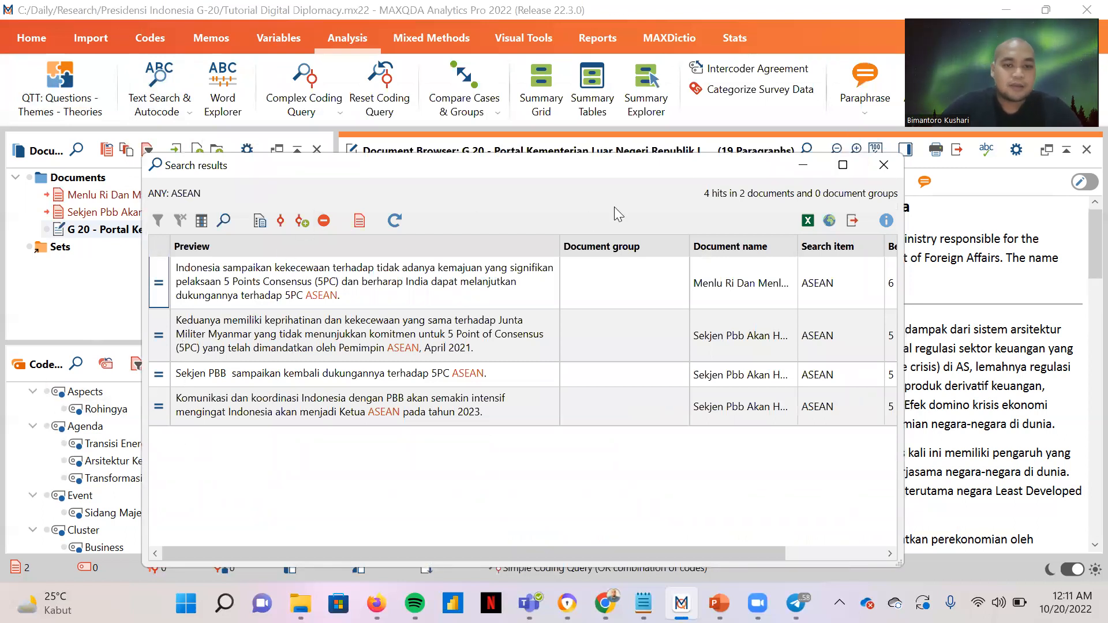
Step: Minimize the search results and create the code ASEAN under Actor
click(803, 167)
scroll(133, 462, down, 2)
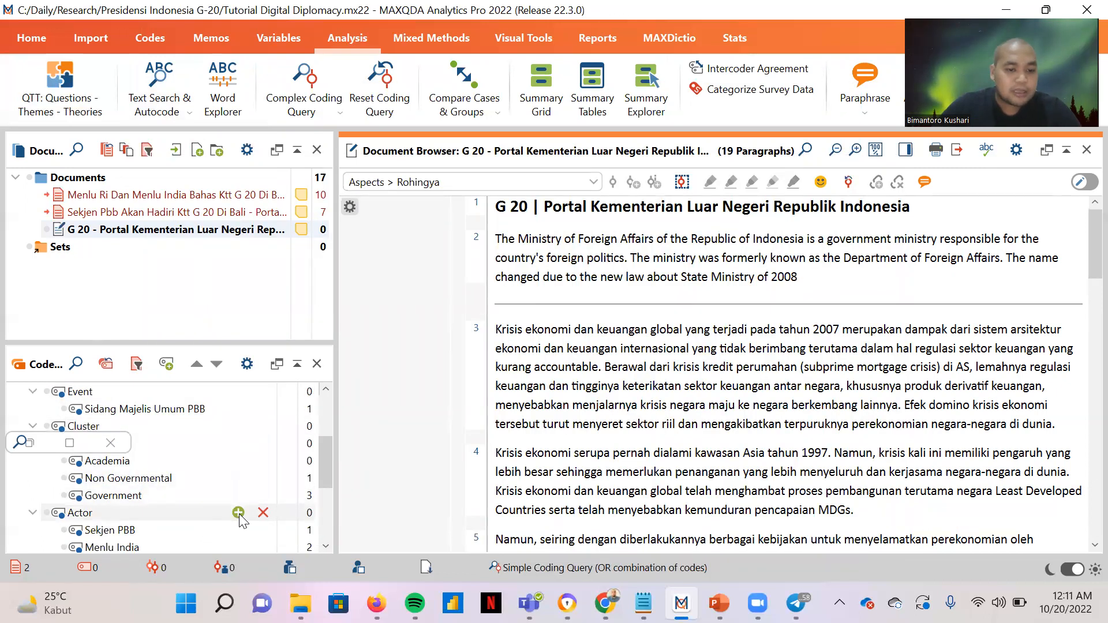
click(239, 512)
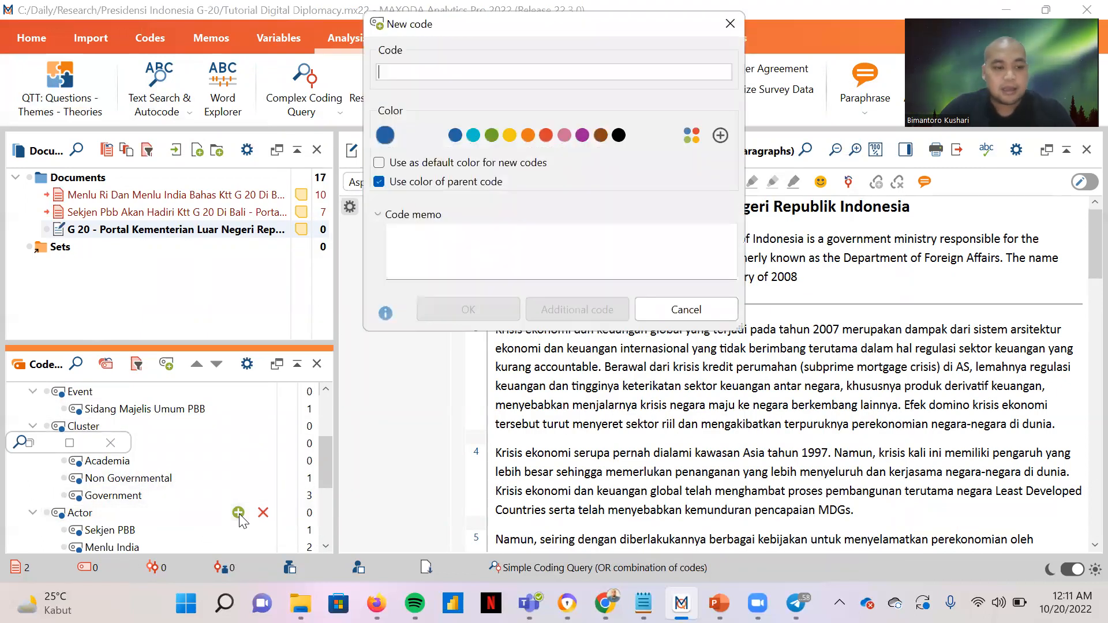
text(ASEAN)
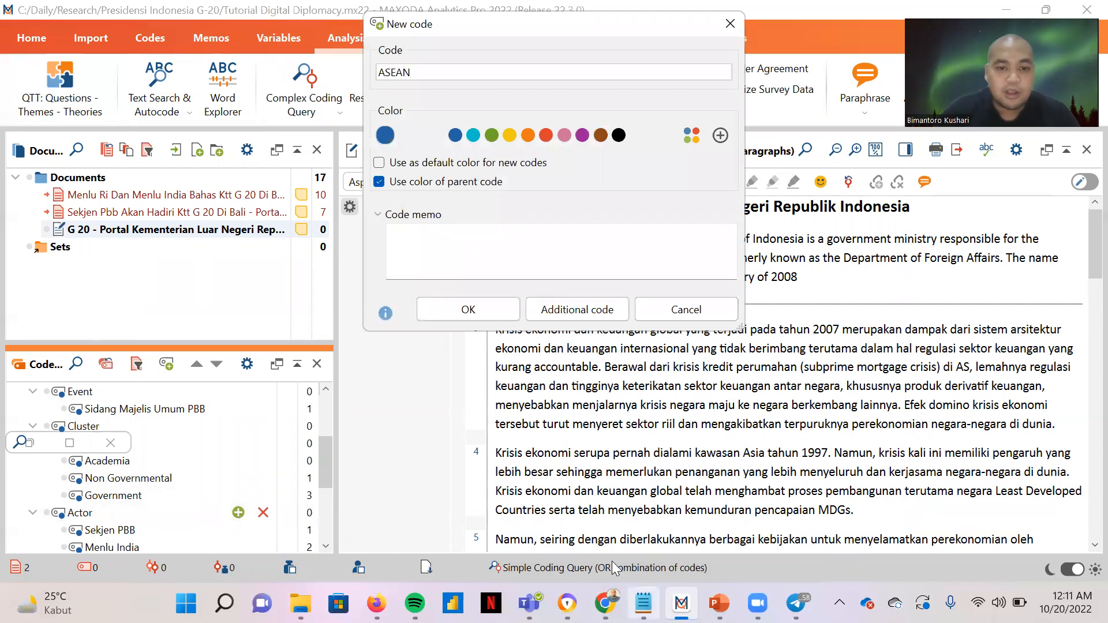
click(472, 309)
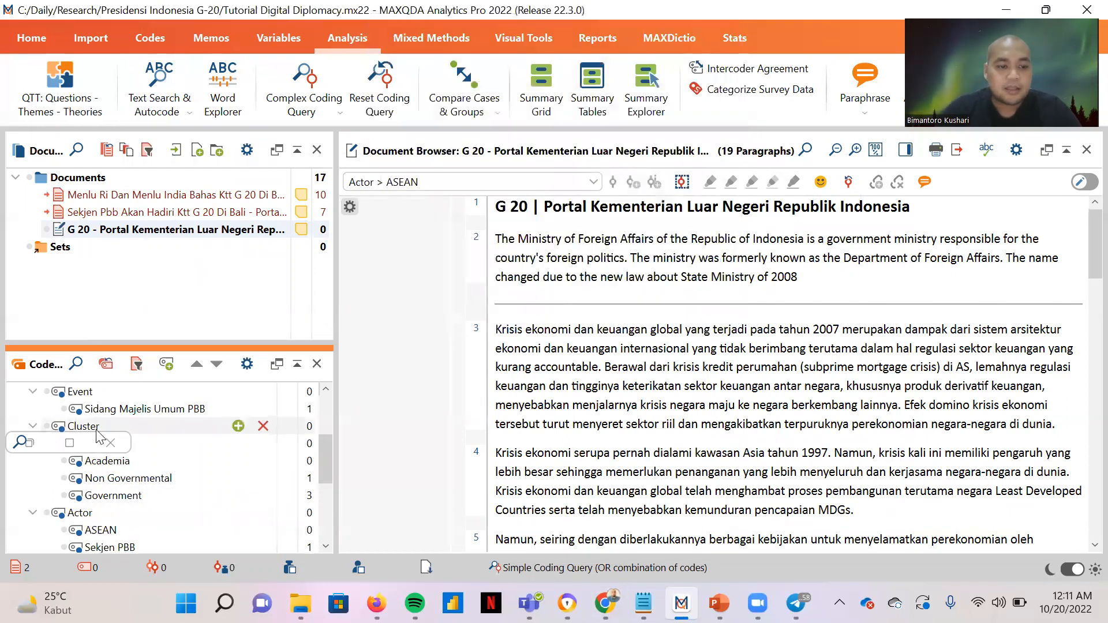
Step: Show the first ASEAN search hit in the Menlu Ri Dan Menlu India document and minimize the search results
click(64, 439)
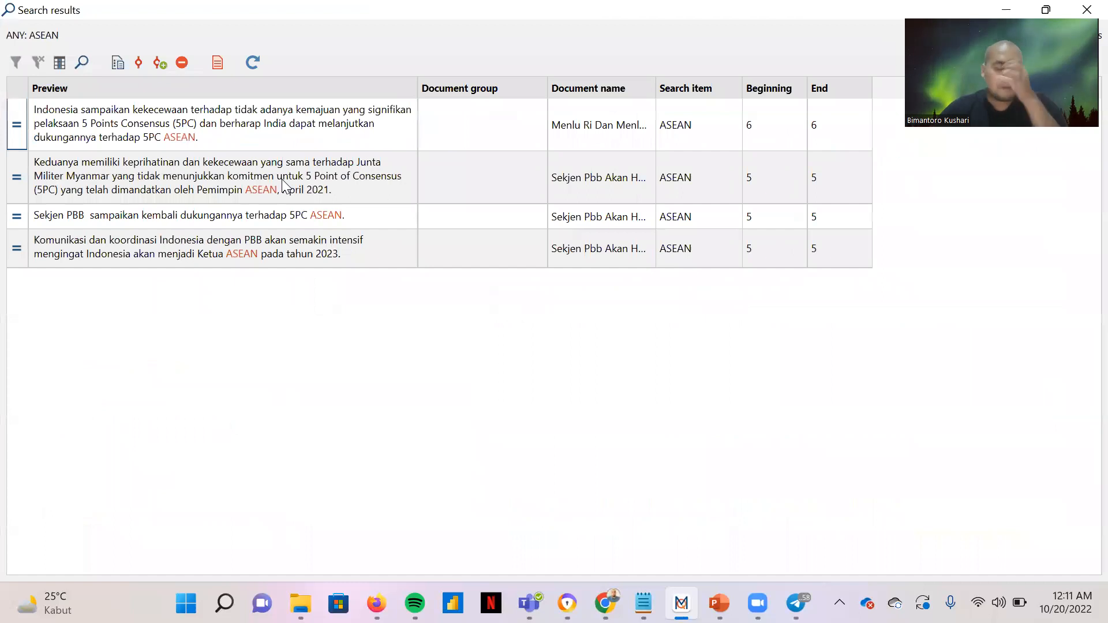
click(161, 124)
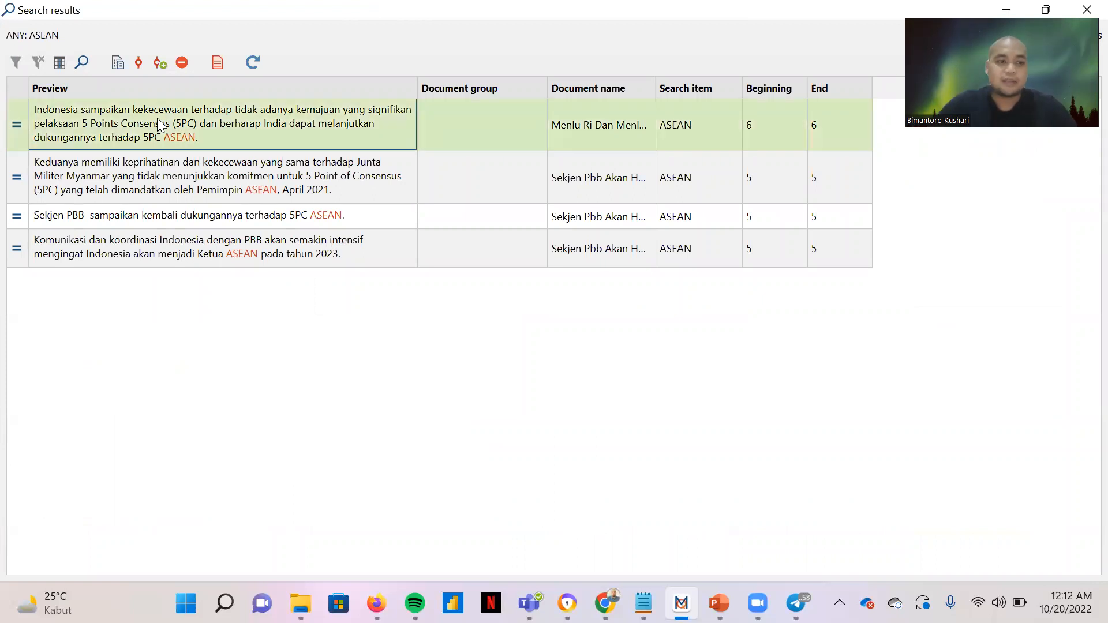
click(1045, 10)
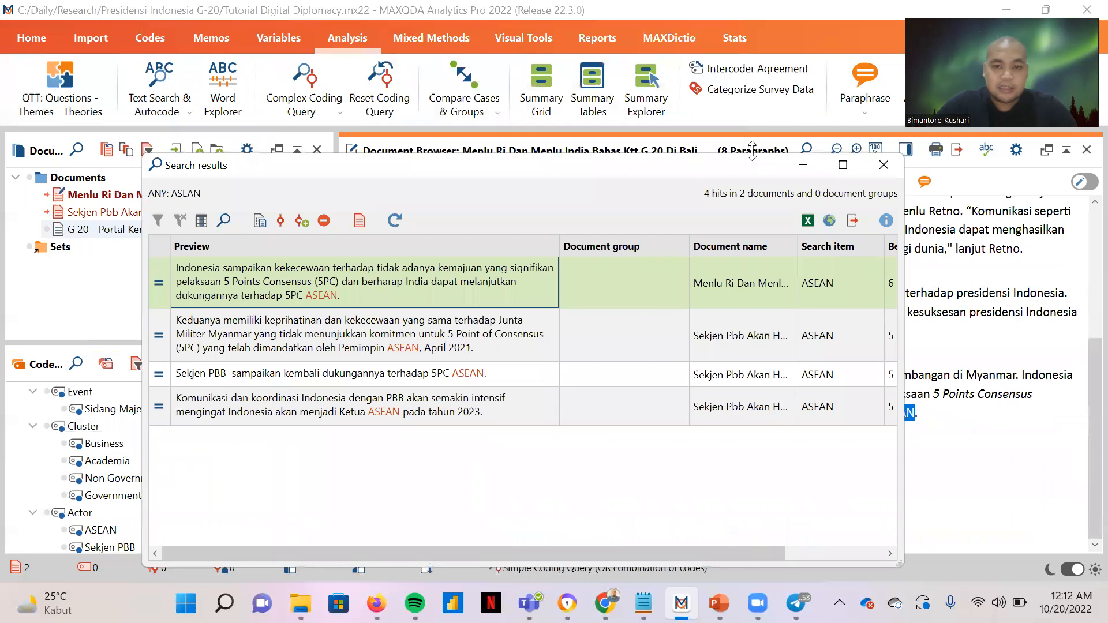
drag(804, 170, 801, 170)
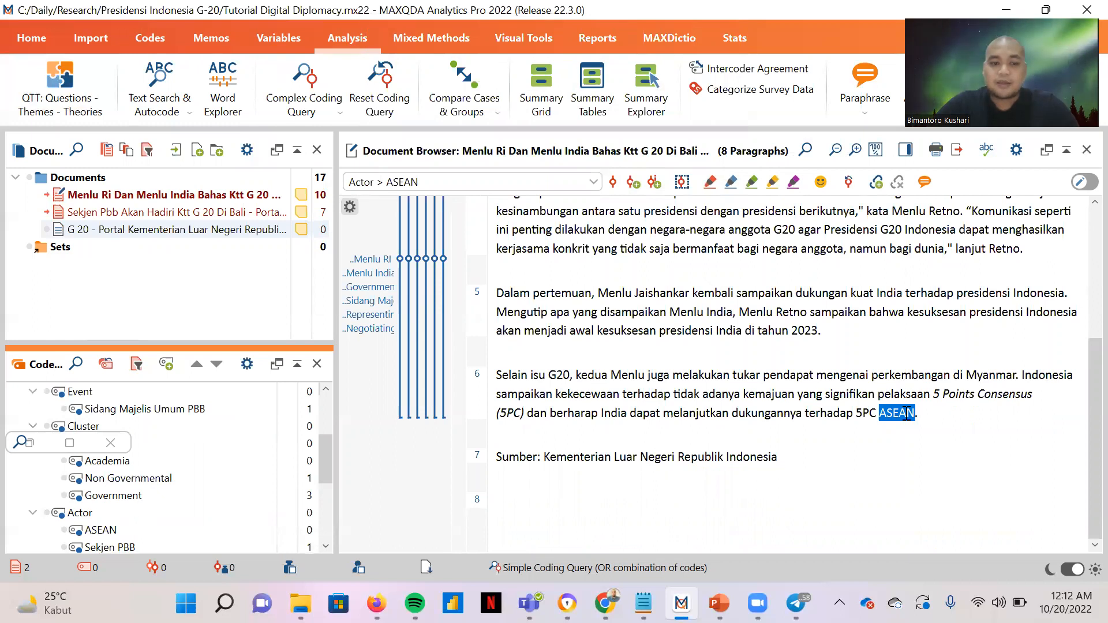
Step: Code the article text in paragraphs 3 to 6 with ASEAN and Non Governmental
scroll(276, 474, down, 2)
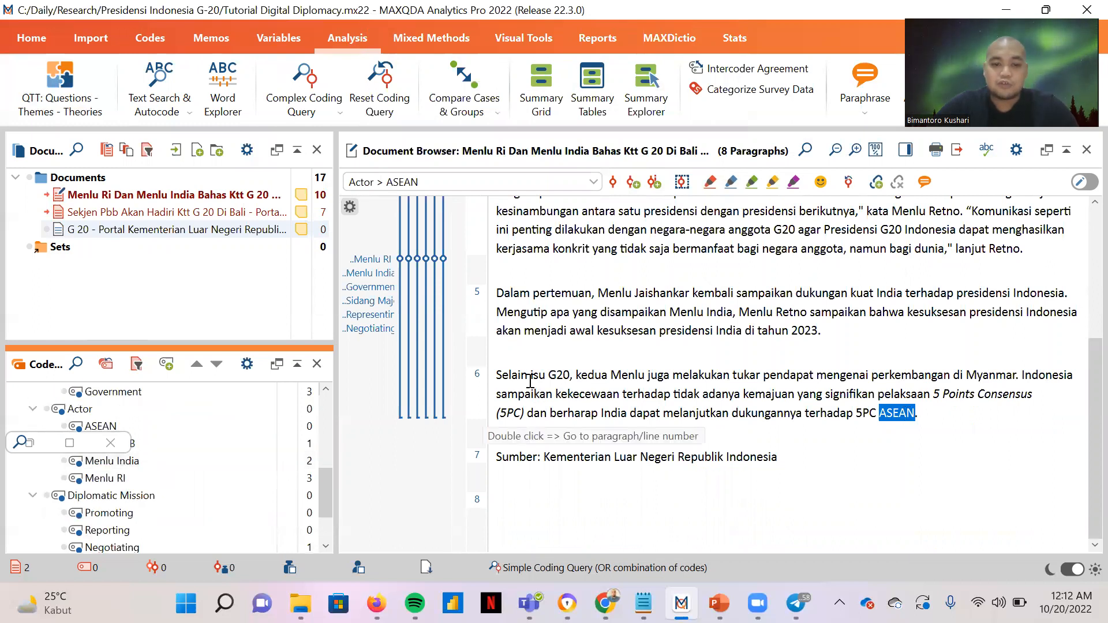
scroll(506, 378, up, 4)
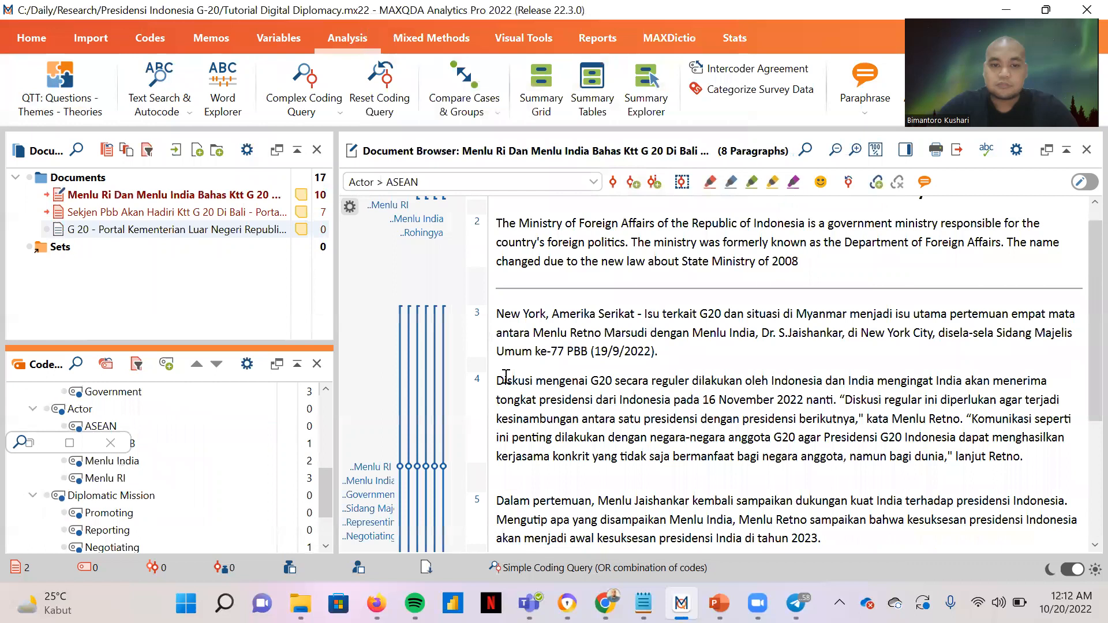
scroll(506, 259, up, 1)
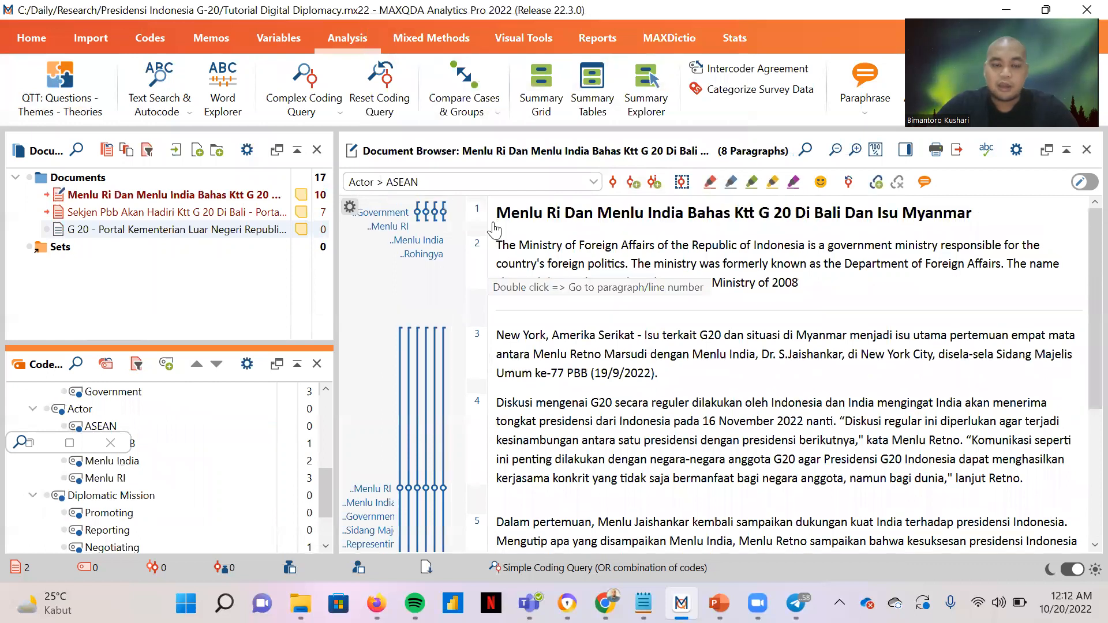
scroll(495, 341, down, 1)
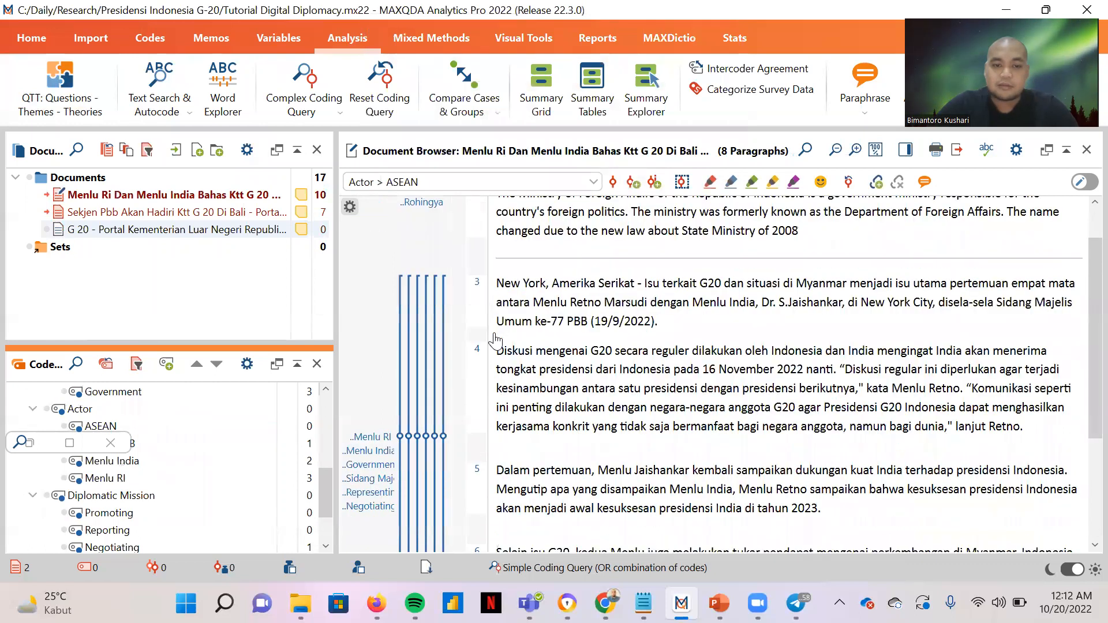
scroll(495, 341, down, 1)
drag(496, 236, 928, 444)
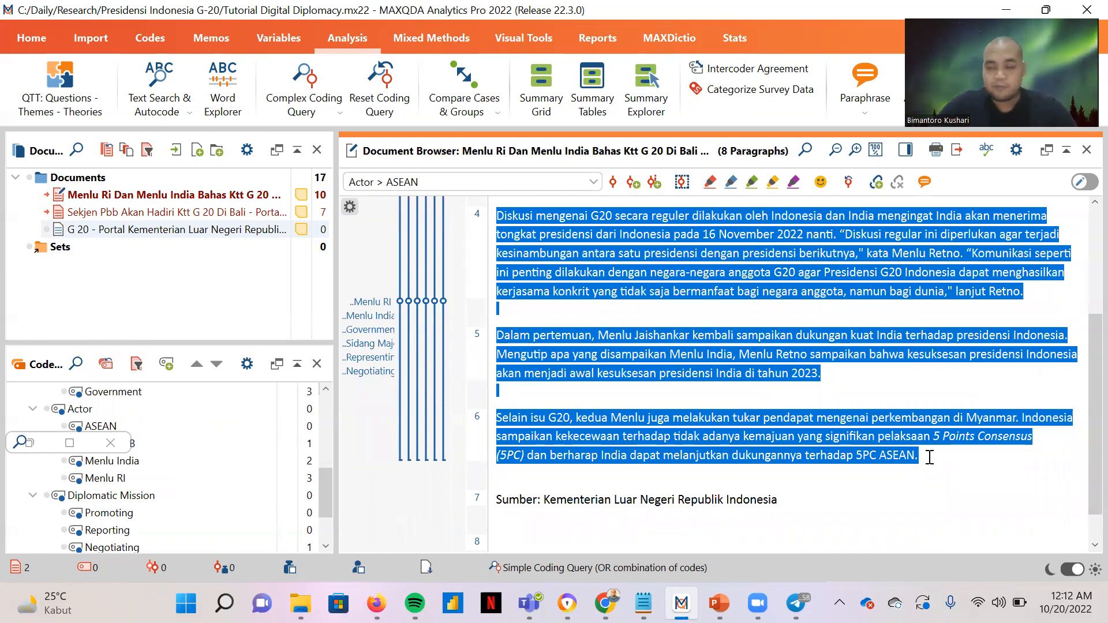
scroll(810, 444, up, 3)
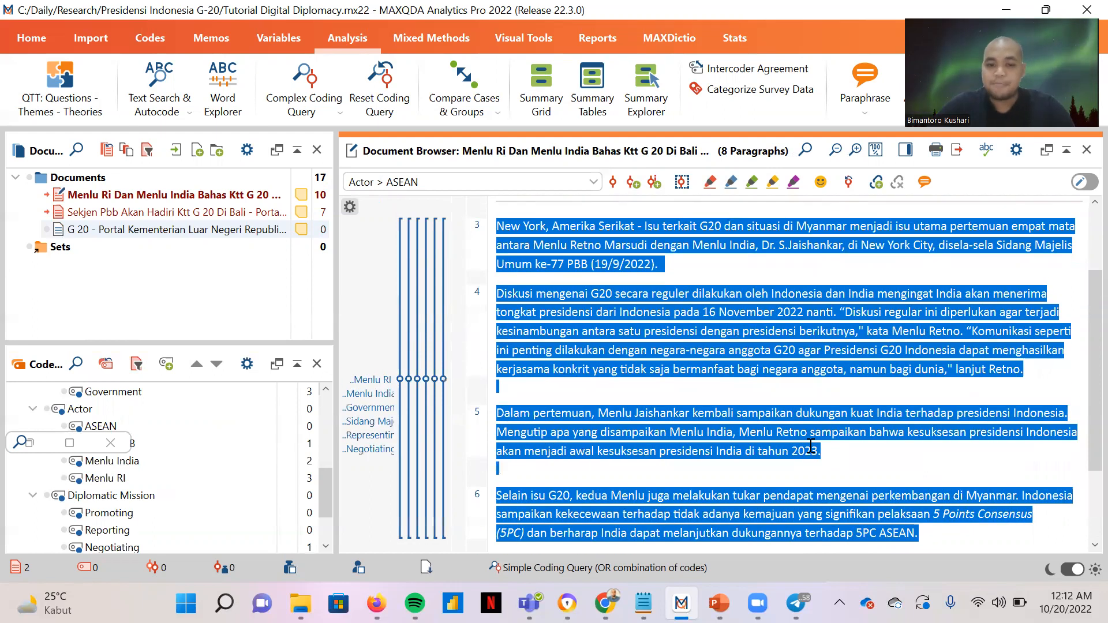
scroll(894, 421, down, 4)
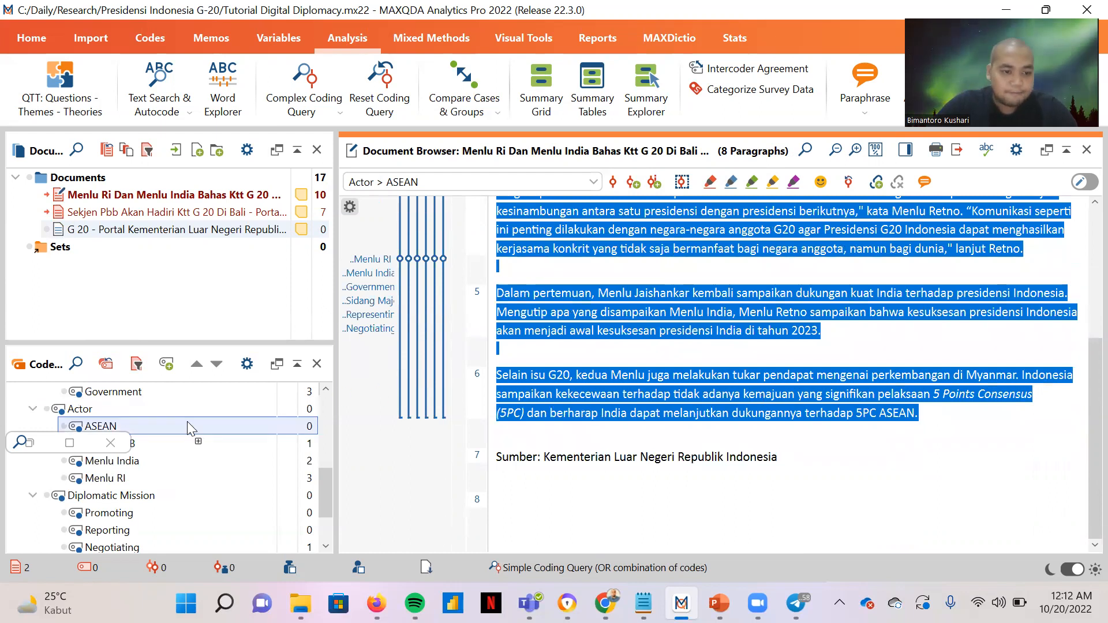
drag(186, 422, 187, 422)
scroll(187, 423, up, 1)
drag(624, 392, 231, 427)
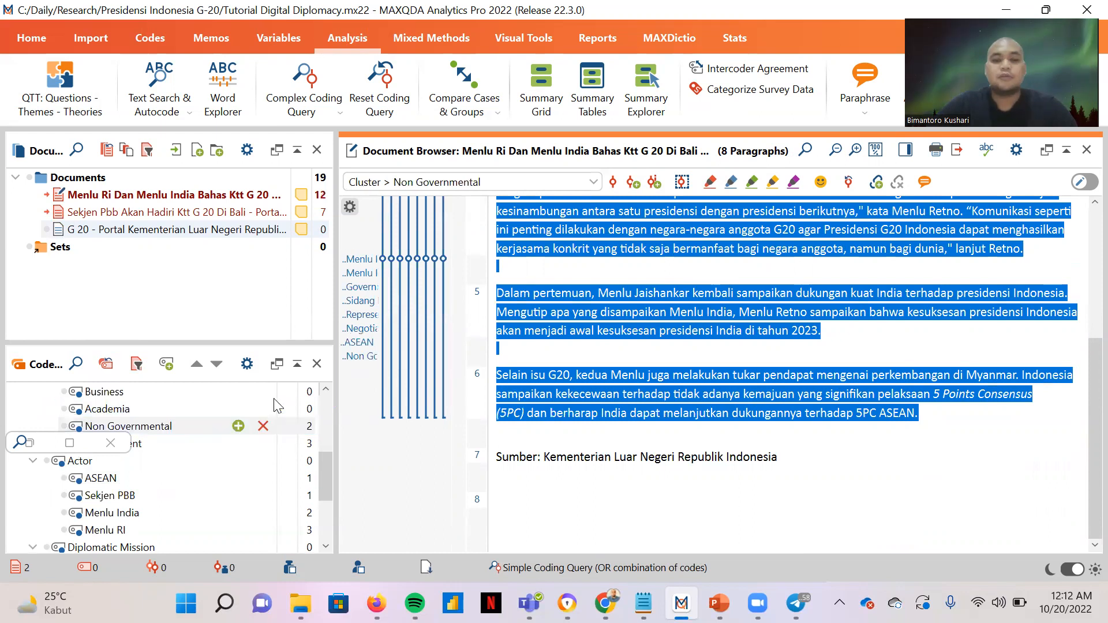
Step: Show the second ASEAN search hit in the Sekjen Pbb Akan Hadiri document and minimize the search results
scroll(548, 264, up, 3)
scroll(549, 263, up, 2)
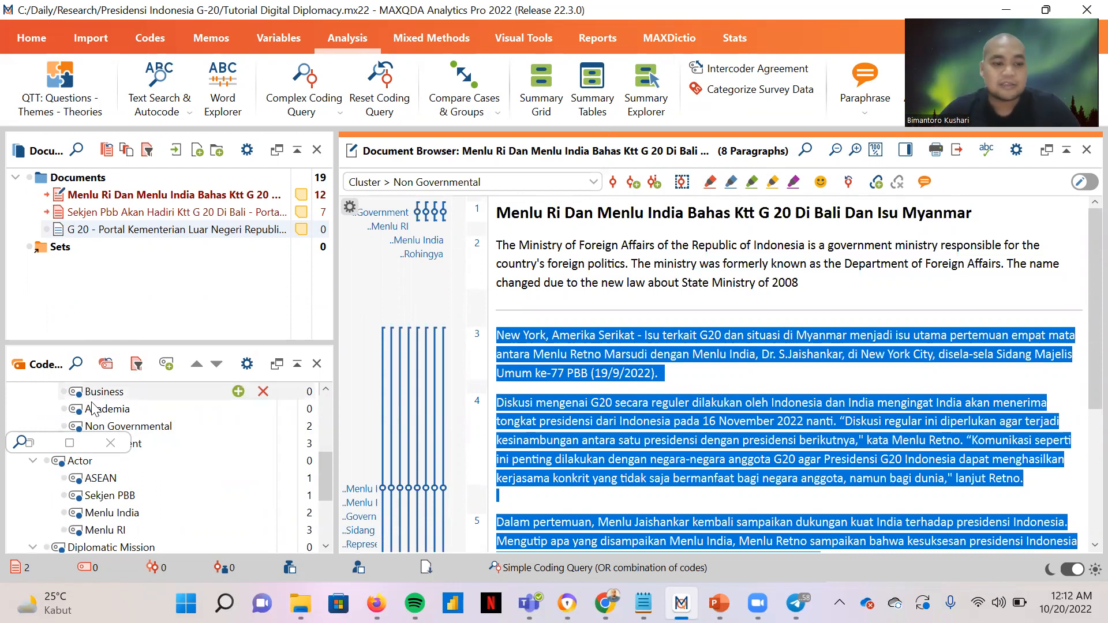
click(70, 443)
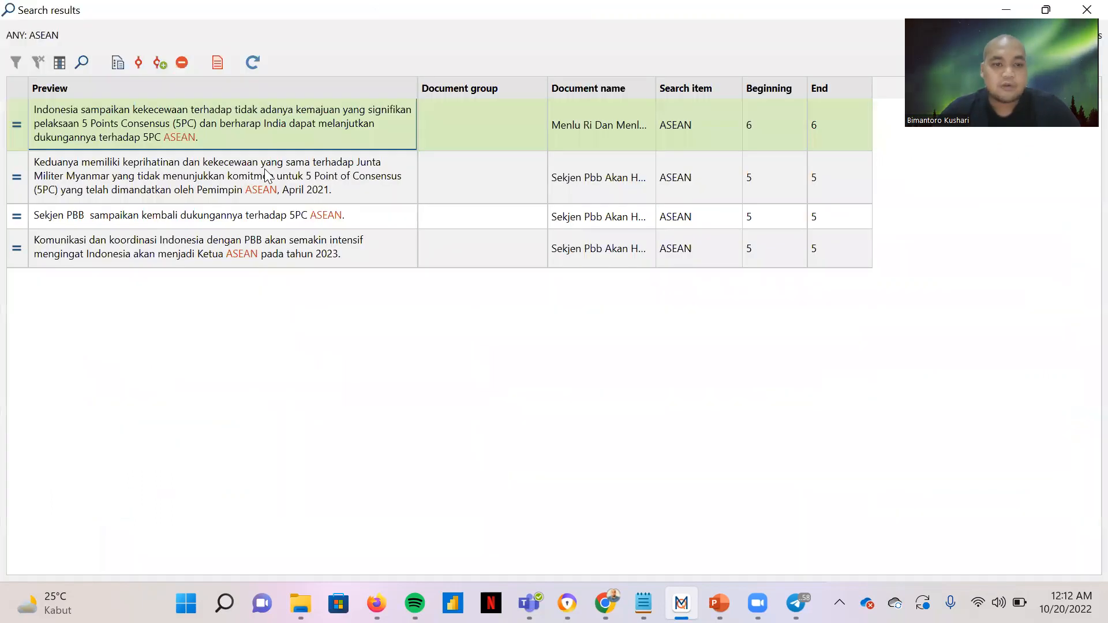
click(269, 173)
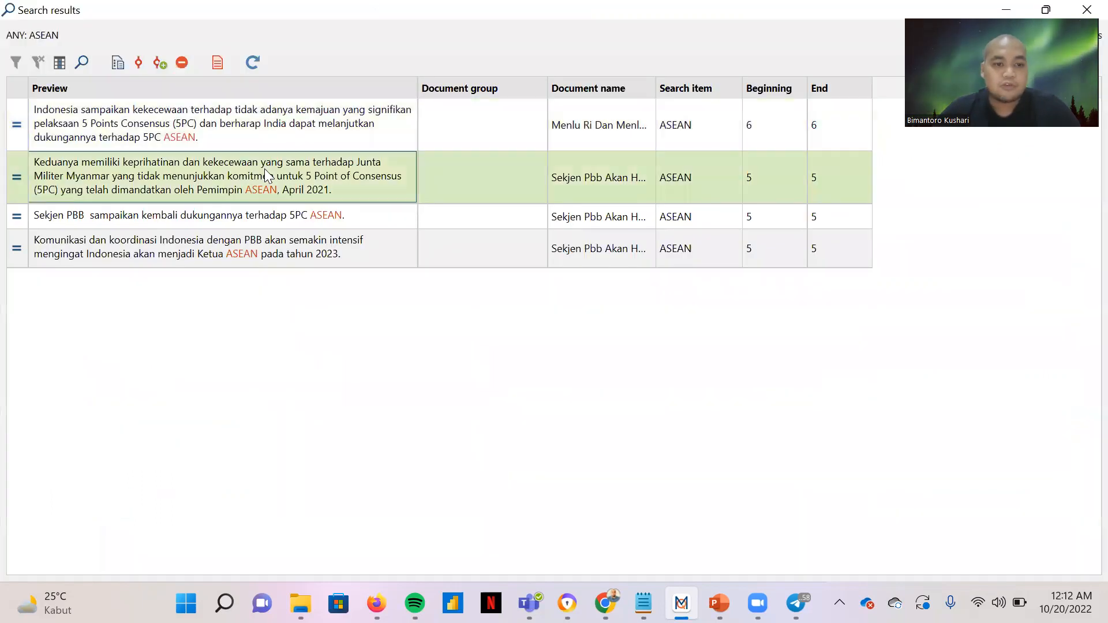
click(1004, 10)
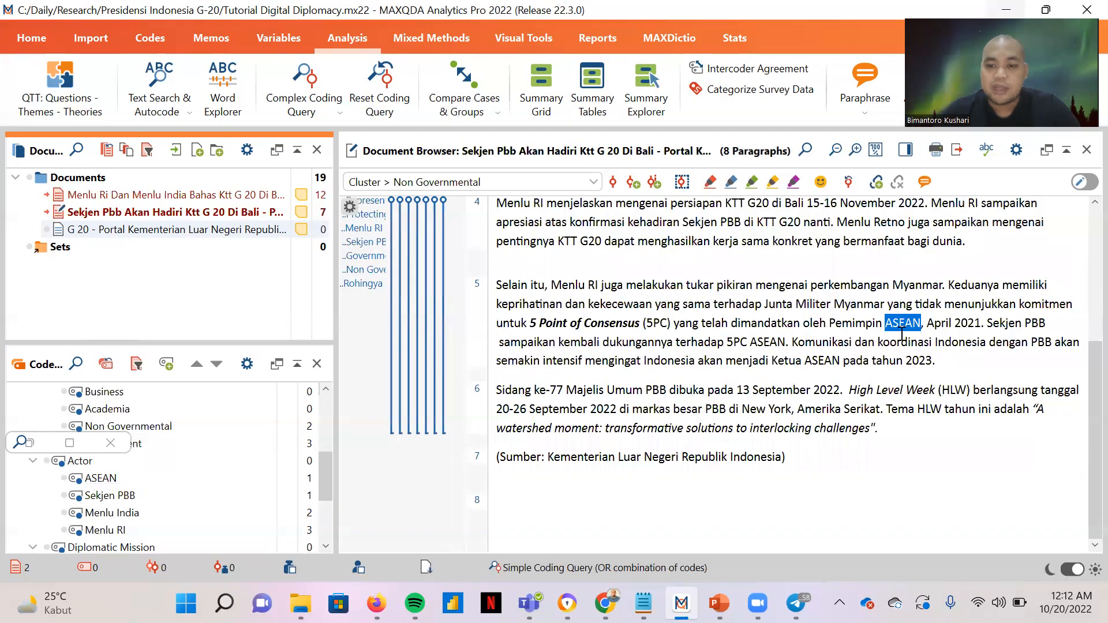
Step: Code the Sekjen Pbb article text through paragraph 6 with ASEAN and Non Governmental
scroll(749, 337, up, 2)
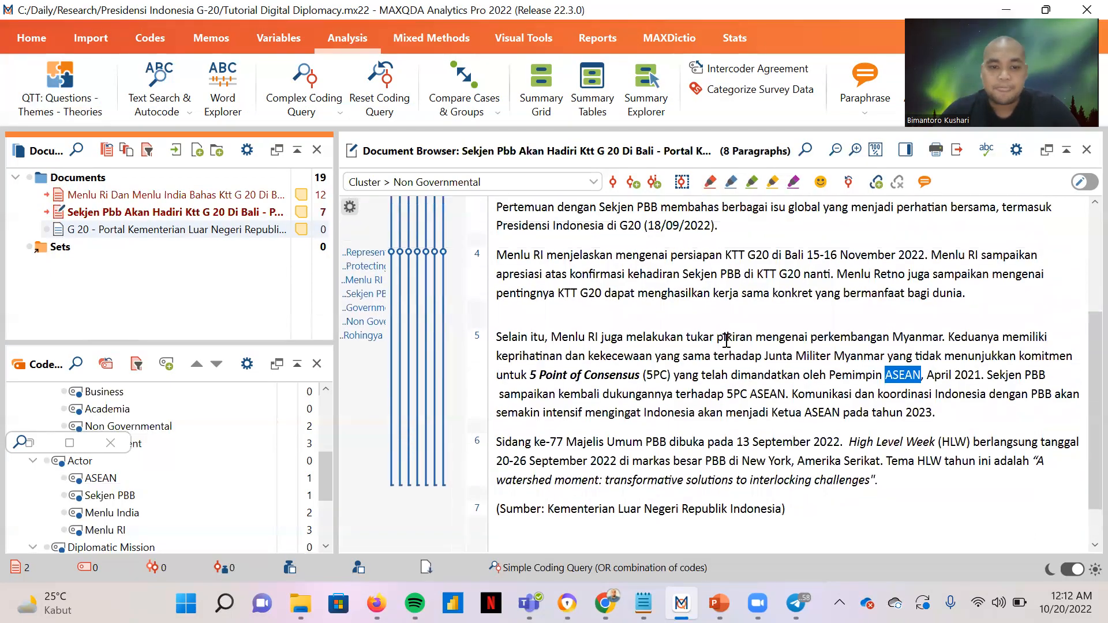
scroll(551, 314, up, 3)
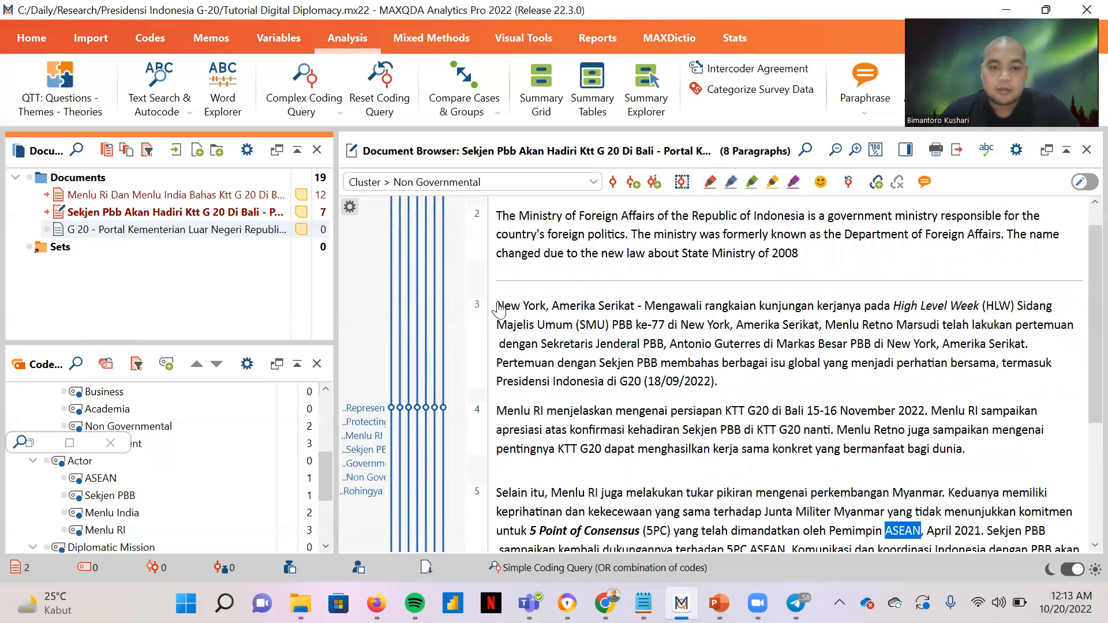
drag(497, 214, 918, 438)
drag(580, 352, 156, 475)
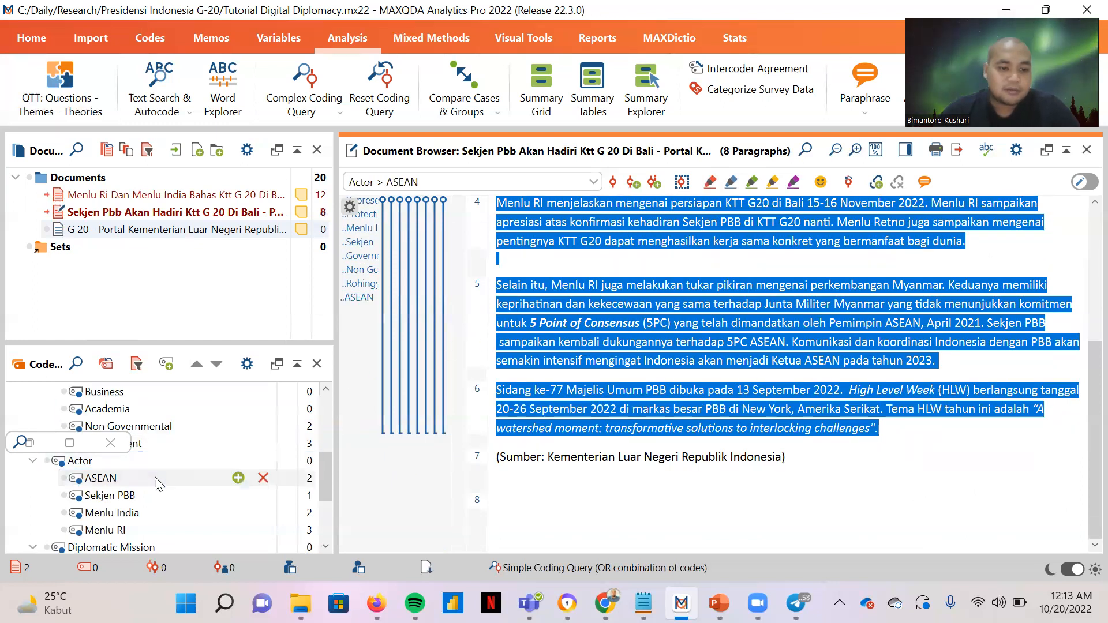
drag(613, 306, 205, 428)
Step: Restore the ASEAN search results and tile the project window beside them
click(66, 443)
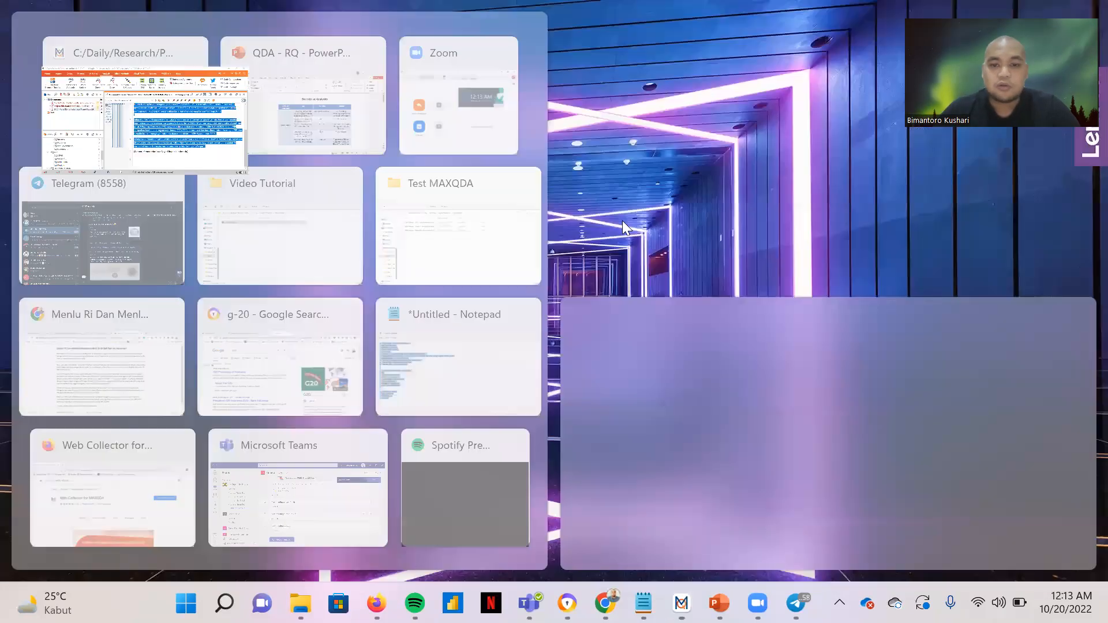
click(119, 107)
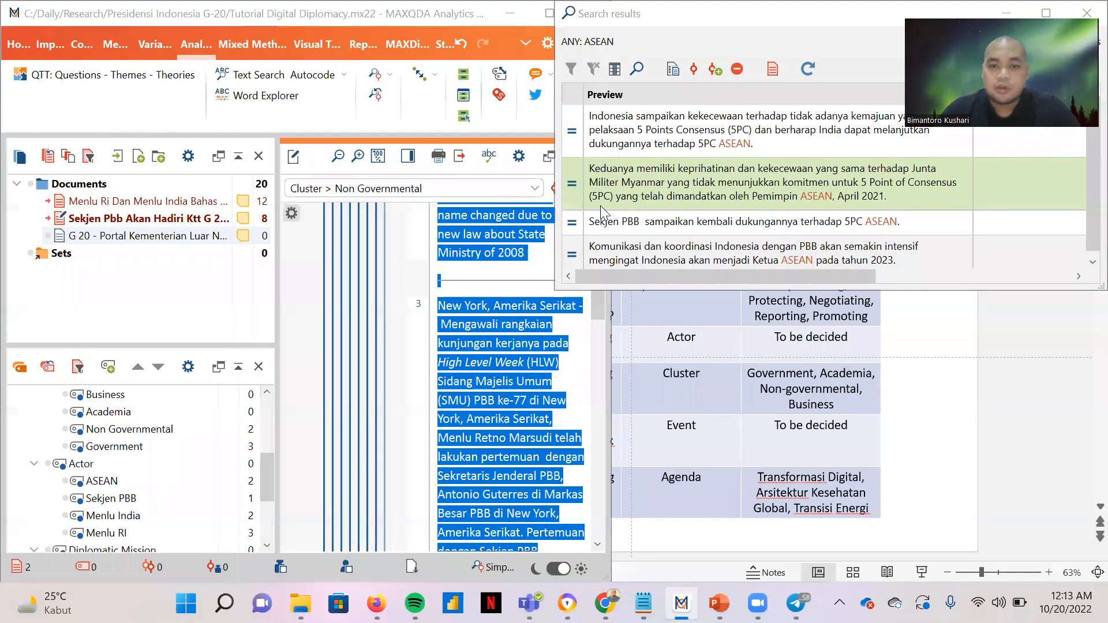
Step: Show the third ASEAN search hit in the Sekjen Pbb Akan Hadiri document and review the article's coding in the maximized project window
click(661, 222)
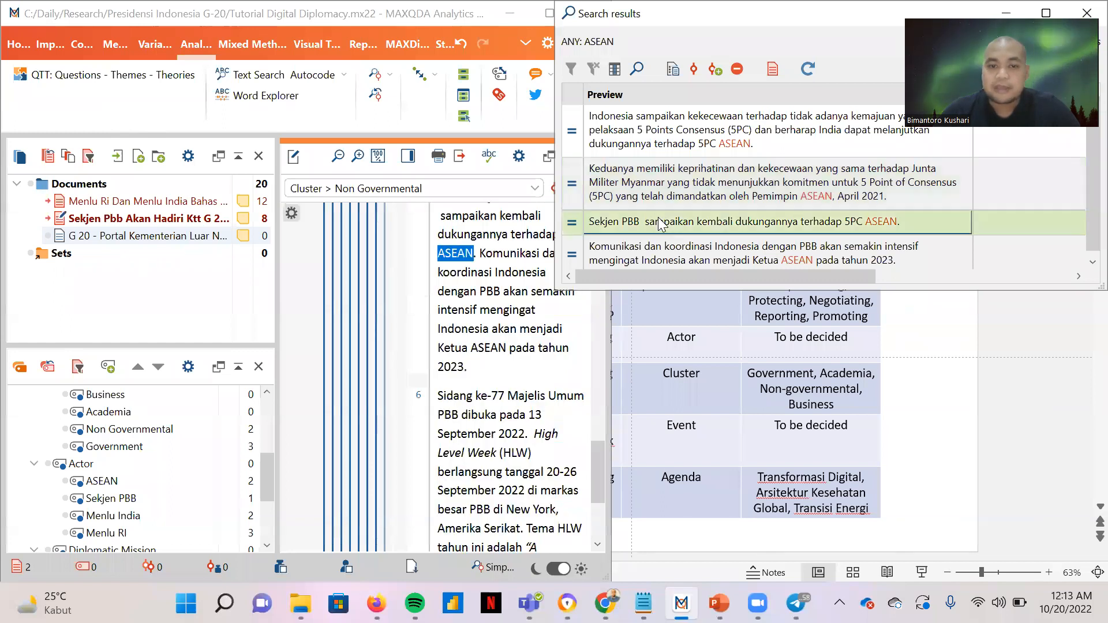
click(548, 14)
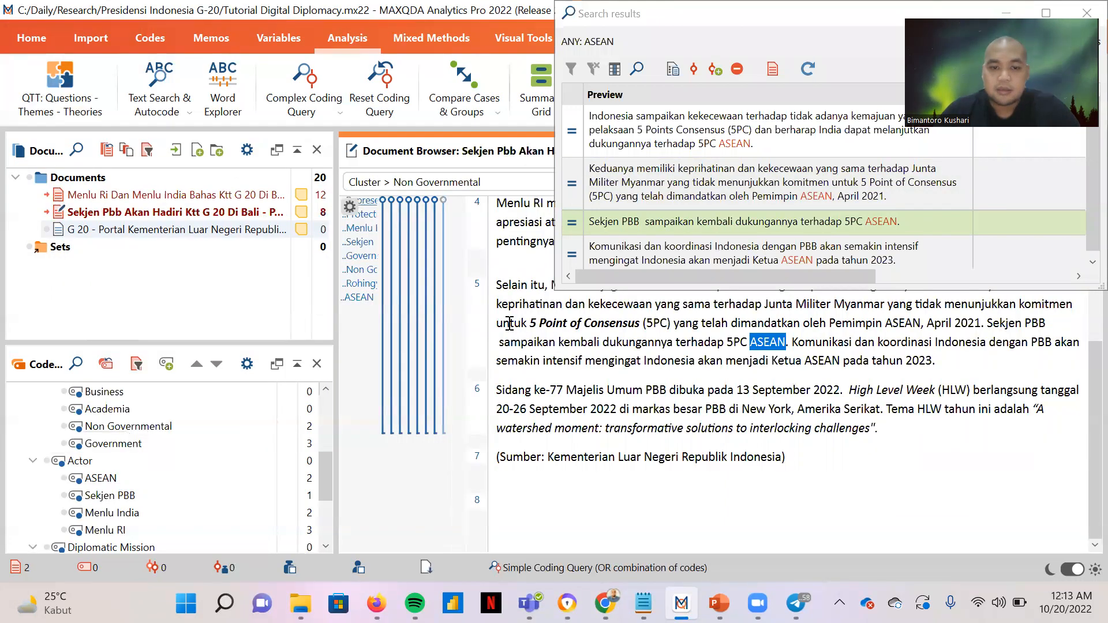
click(792, 223)
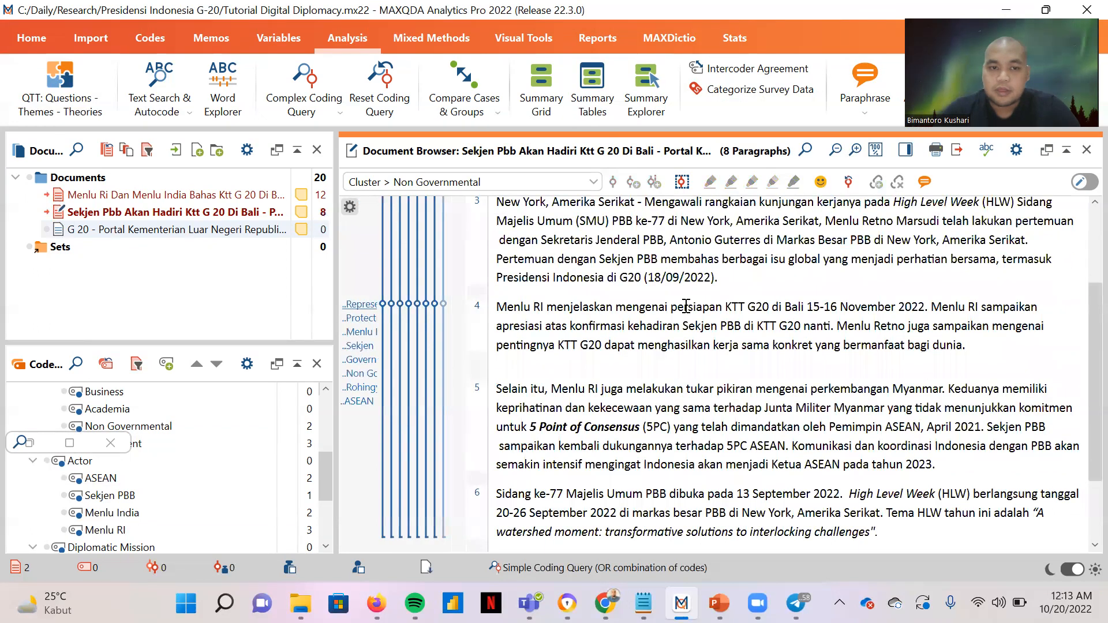
scroll(685, 306, up, 3)
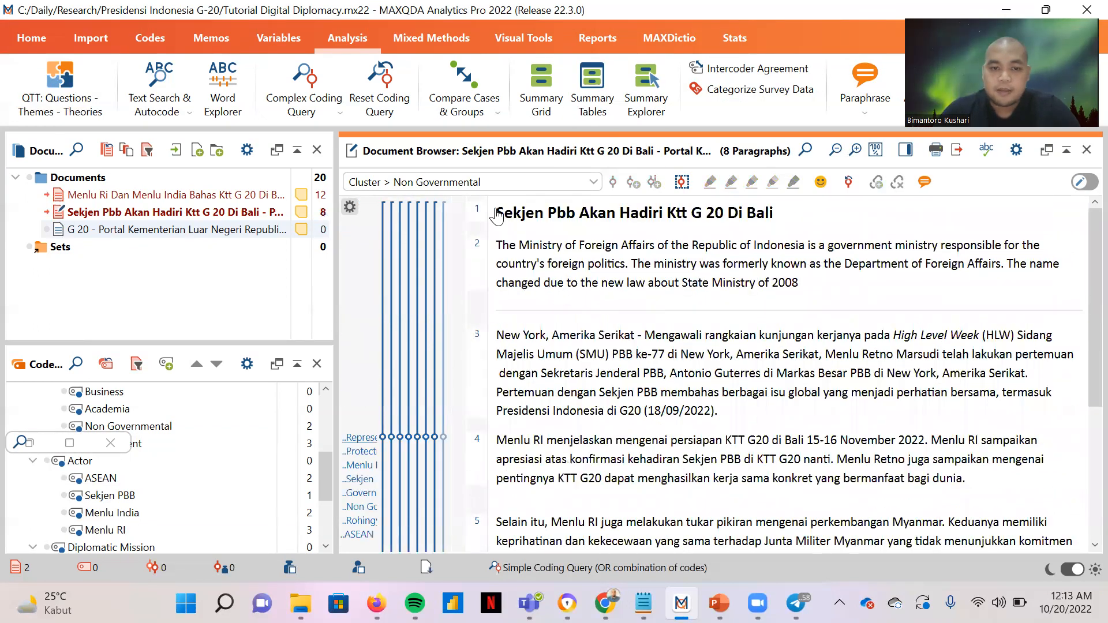
scroll(497, 237, down, 5)
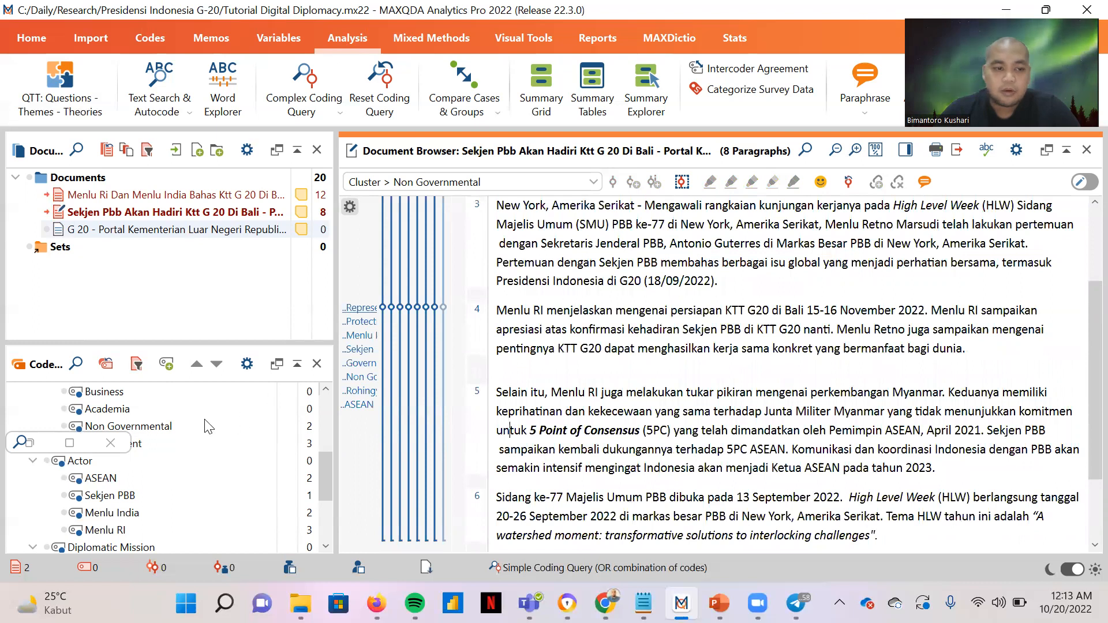
Step: Restore the search results, show the last ASEAN hit in the Sekjen Pbb document, and minimize the results again
click(68, 444)
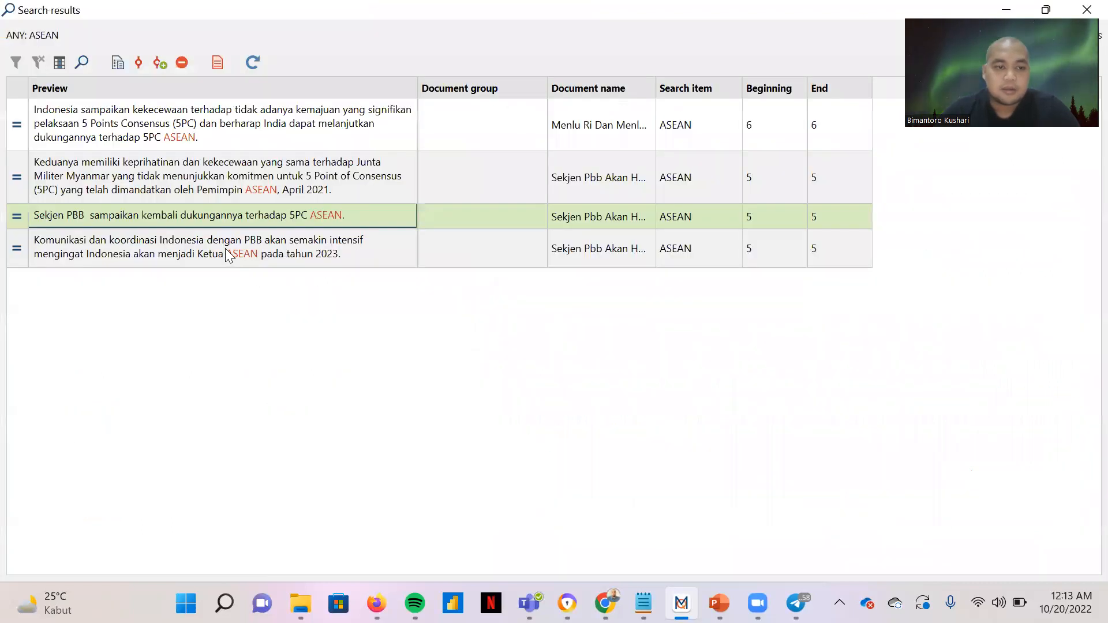
click(229, 255)
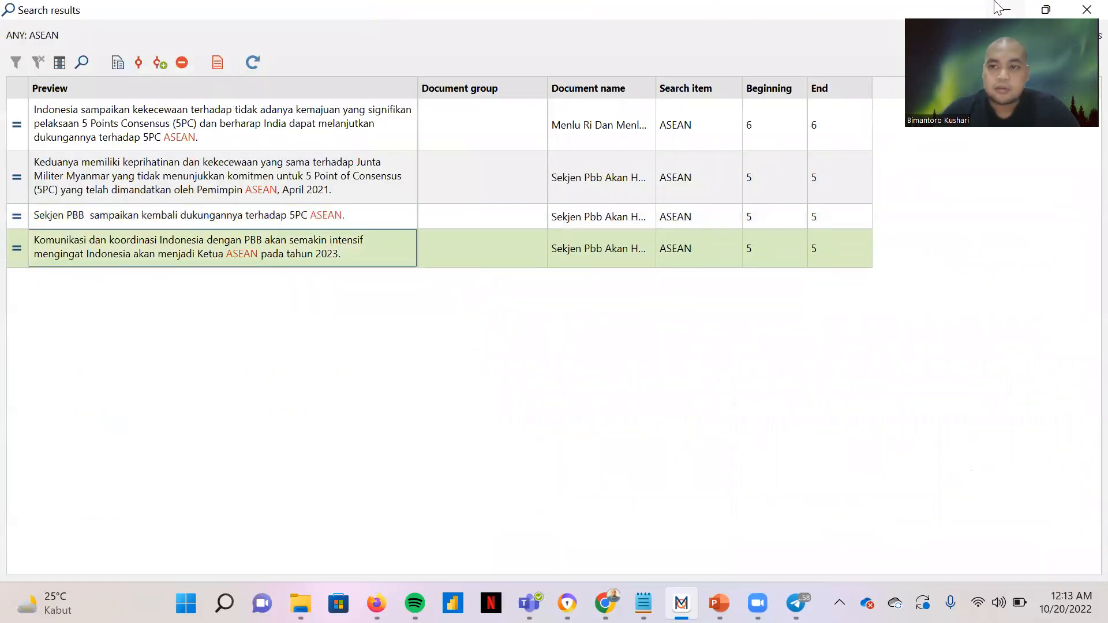
click(1009, 10)
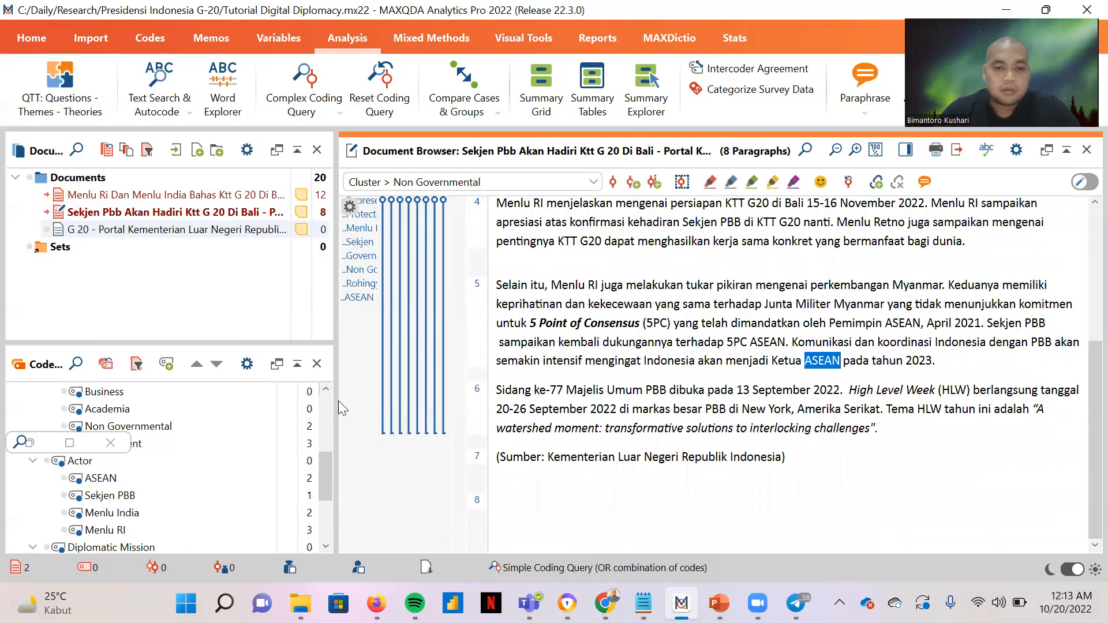
Step: Open the G 20 - Portal Kementerian Luar Negeri document and close the minimized ASEAN search results
click(126, 234)
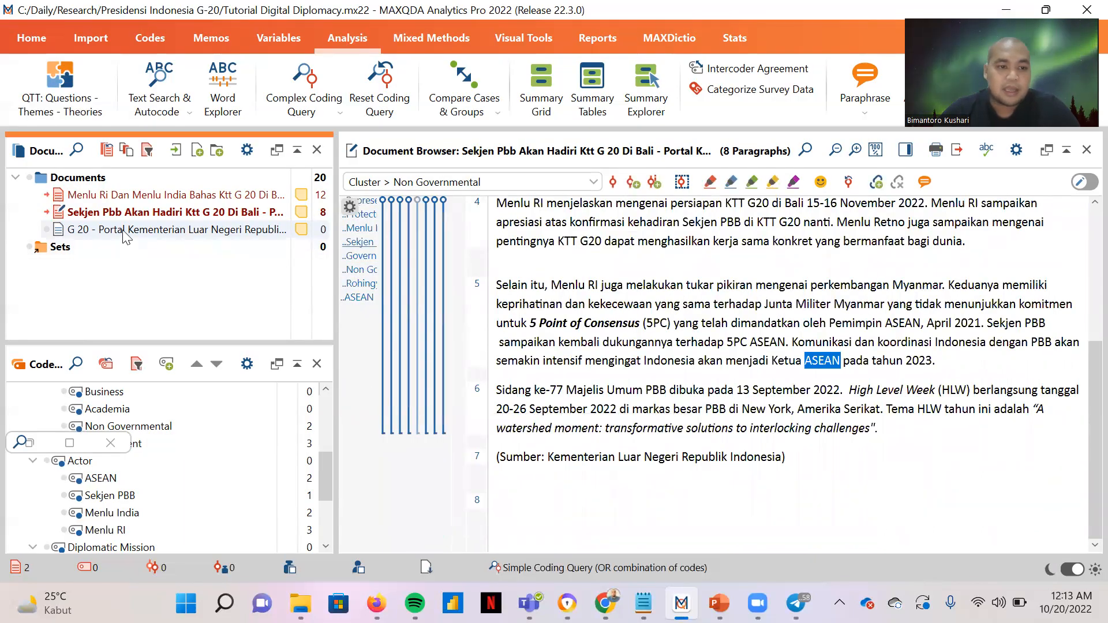
click(126, 234)
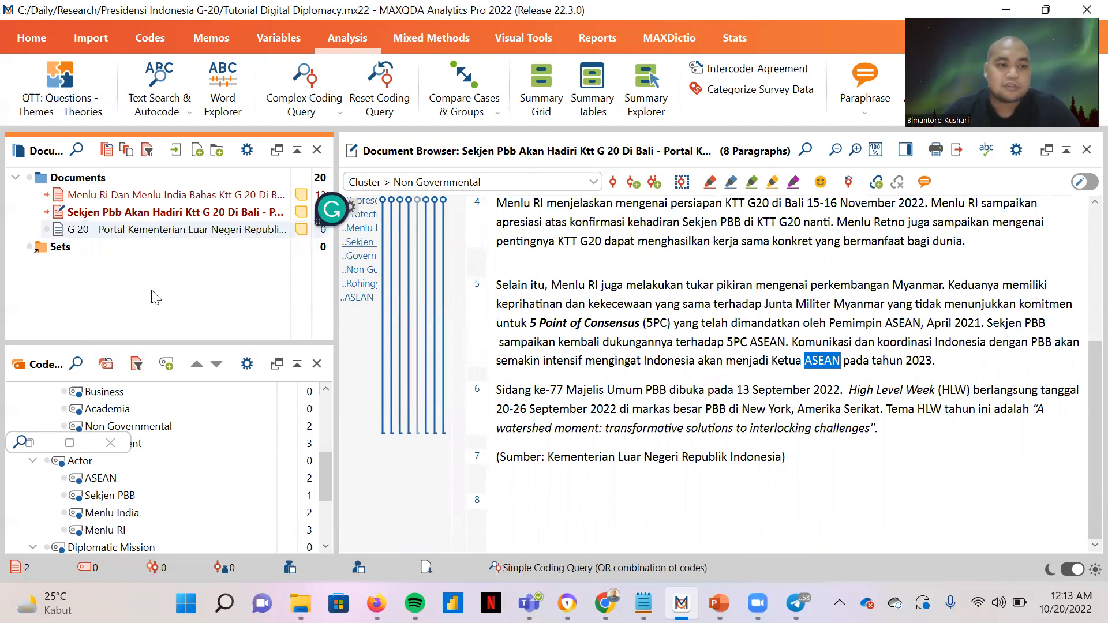
double_click(121, 231)
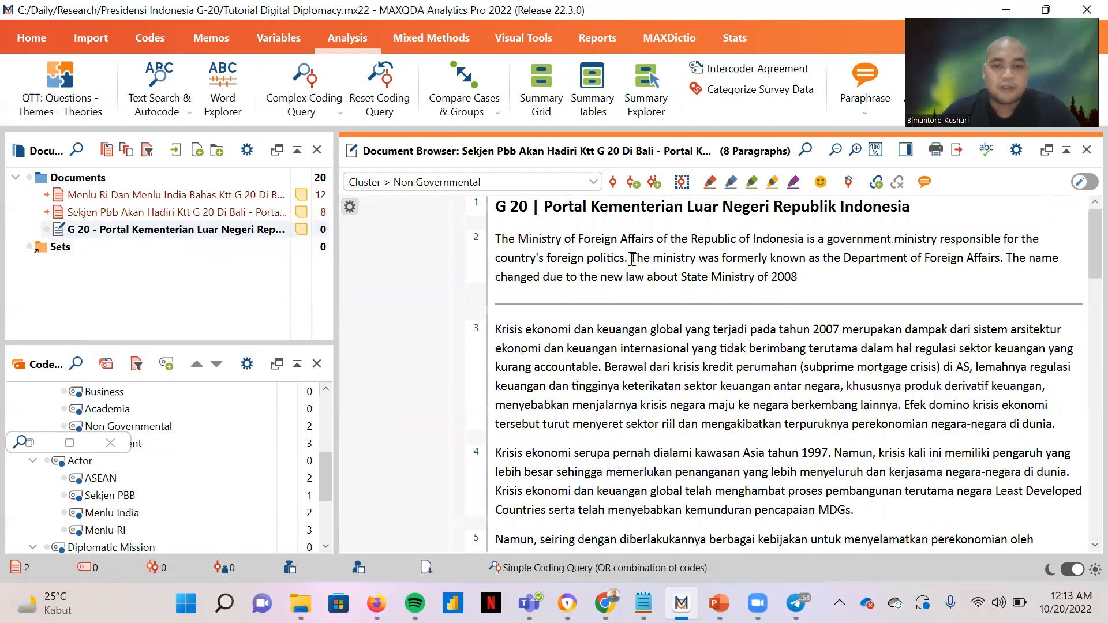
scroll(527, 304, down, 5)
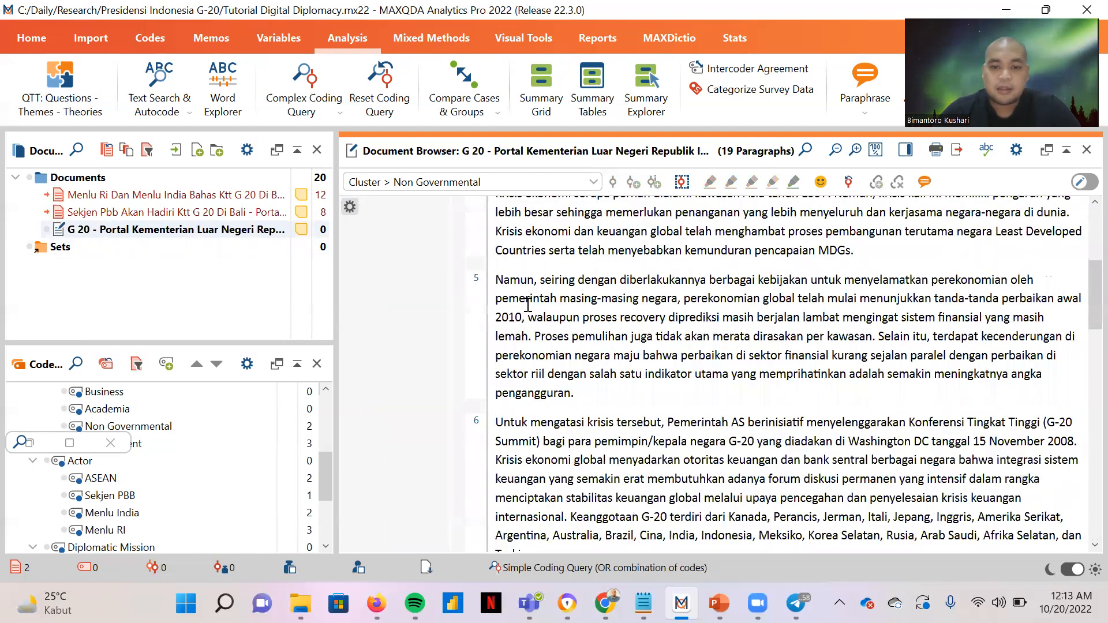
scroll(527, 304, down, 3)
scroll(528, 304, up, 6)
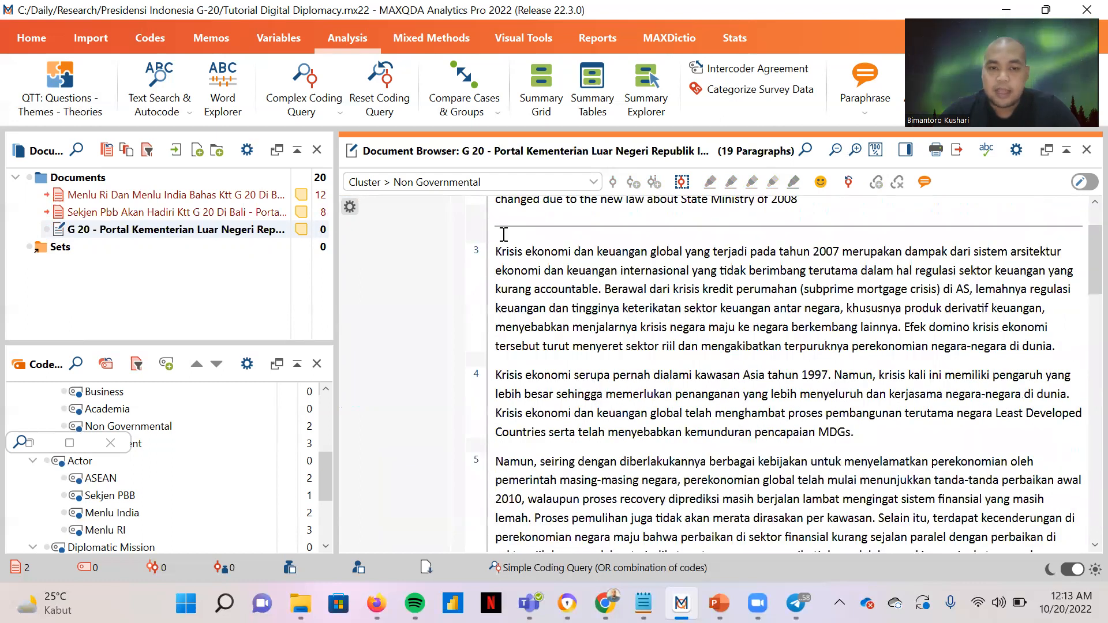
scroll(523, 284, up, 2)
scroll(524, 333, down, 1)
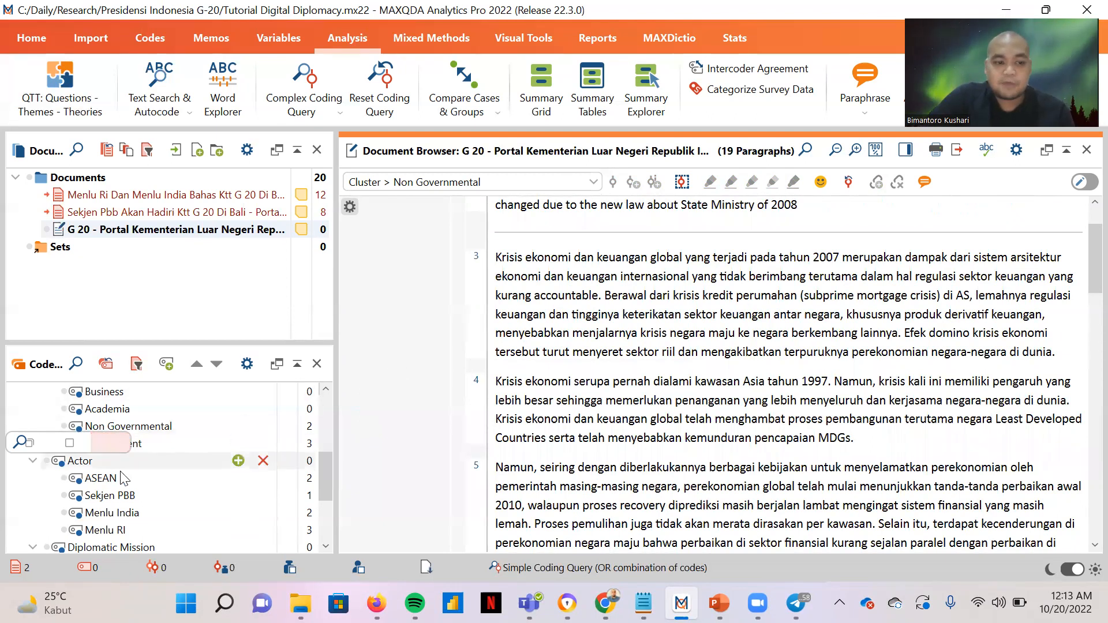
scroll(74, 434, up, 6)
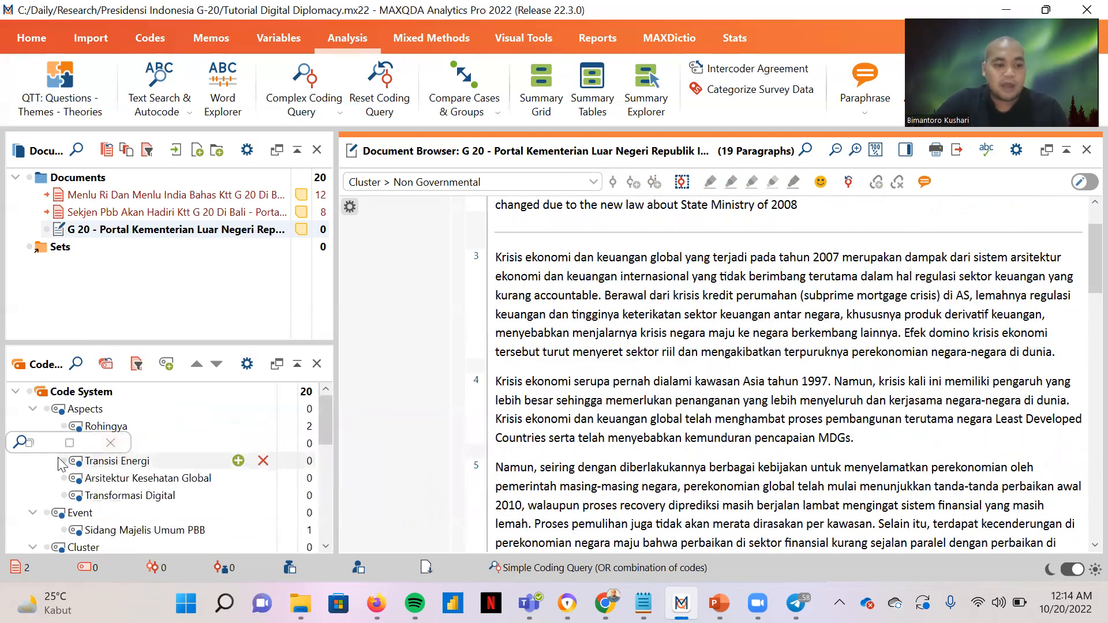
click(111, 443)
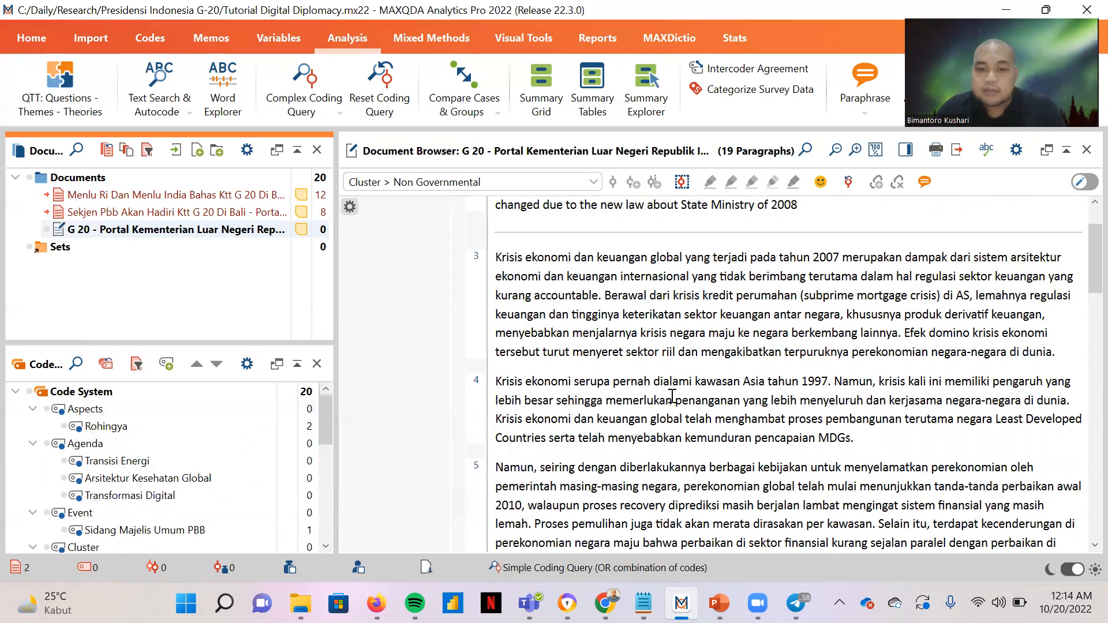
Step: Read through the G 20 - Portal Kementerian Luar Negeri document to its last paragraph and return to its beginning
scroll(672, 395, down, 5)
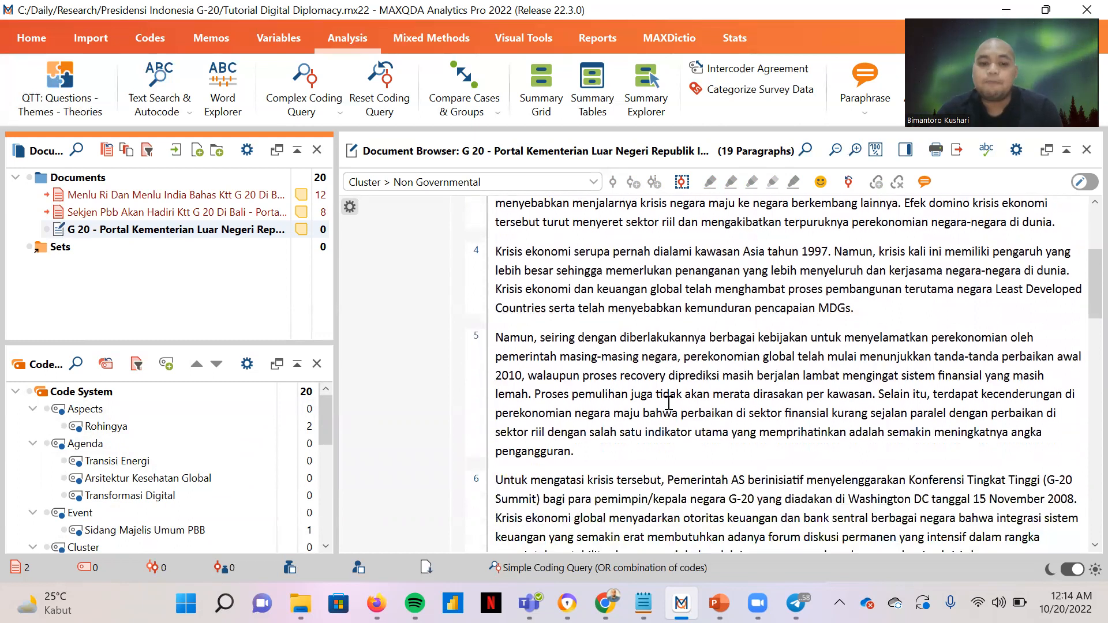
scroll(668, 402, down, 6)
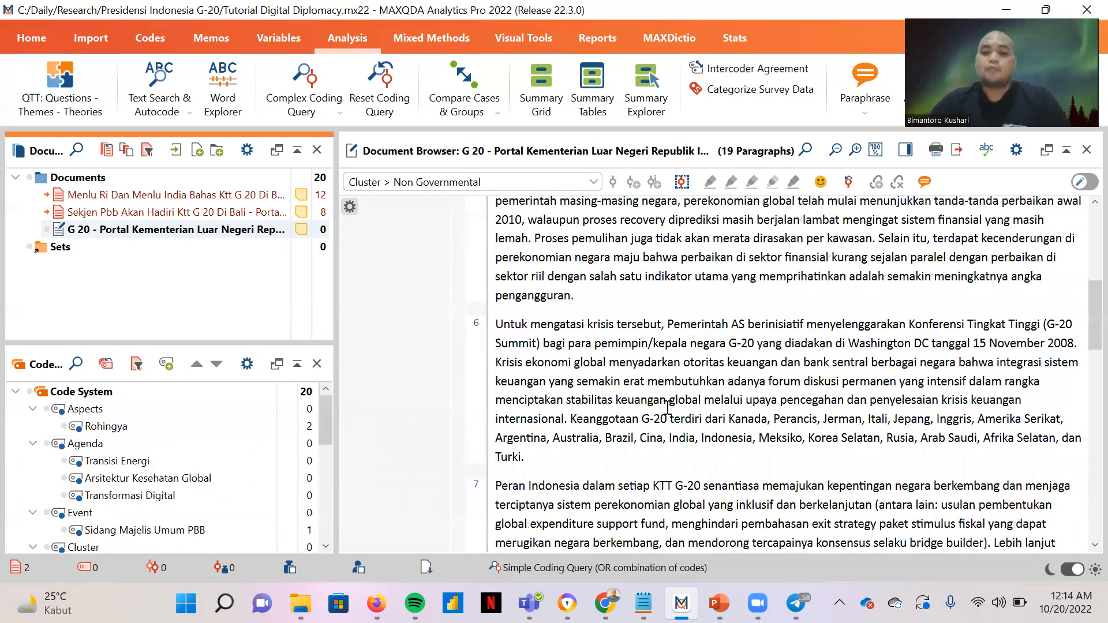
scroll(668, 407, down, 2)
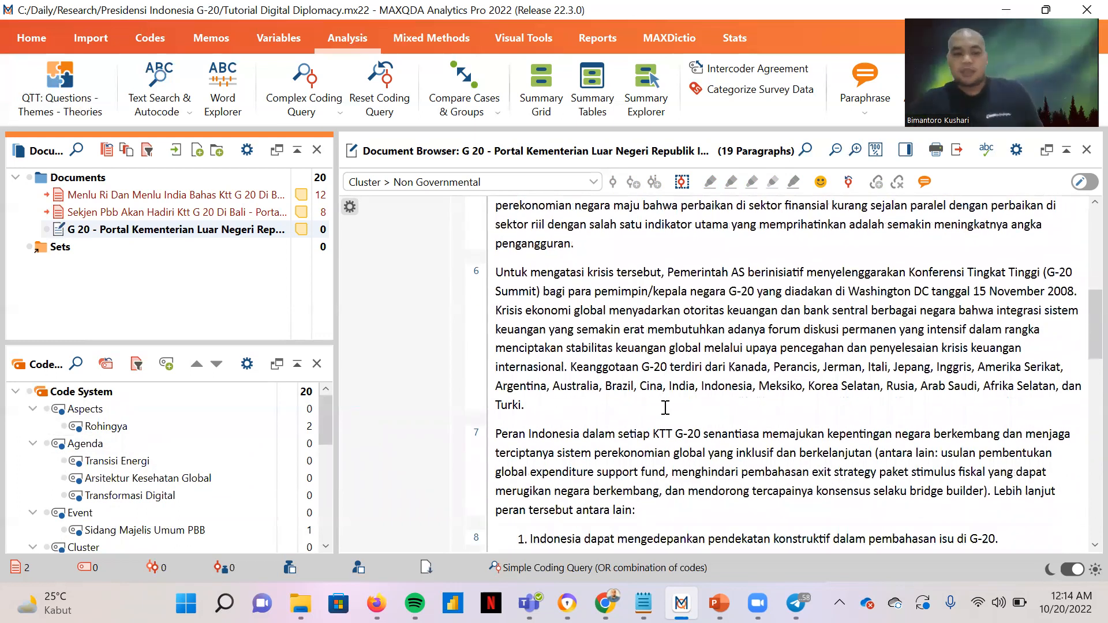
scroll(665, 408, down, 2)
scroll(665, 407, down, 3)
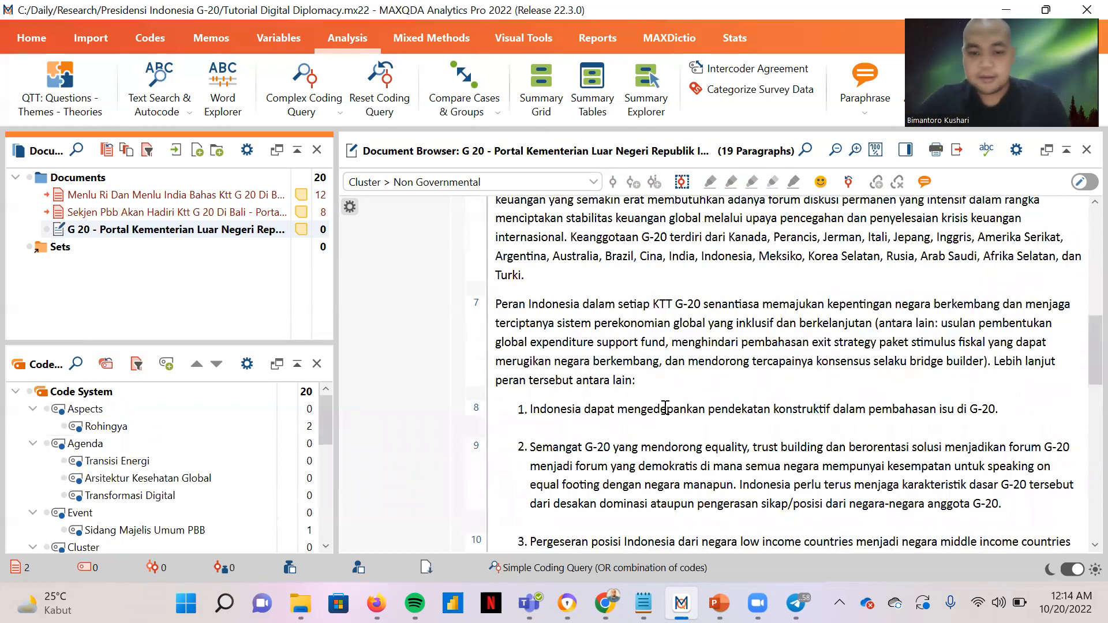
scroll(665, 407, down, 3)
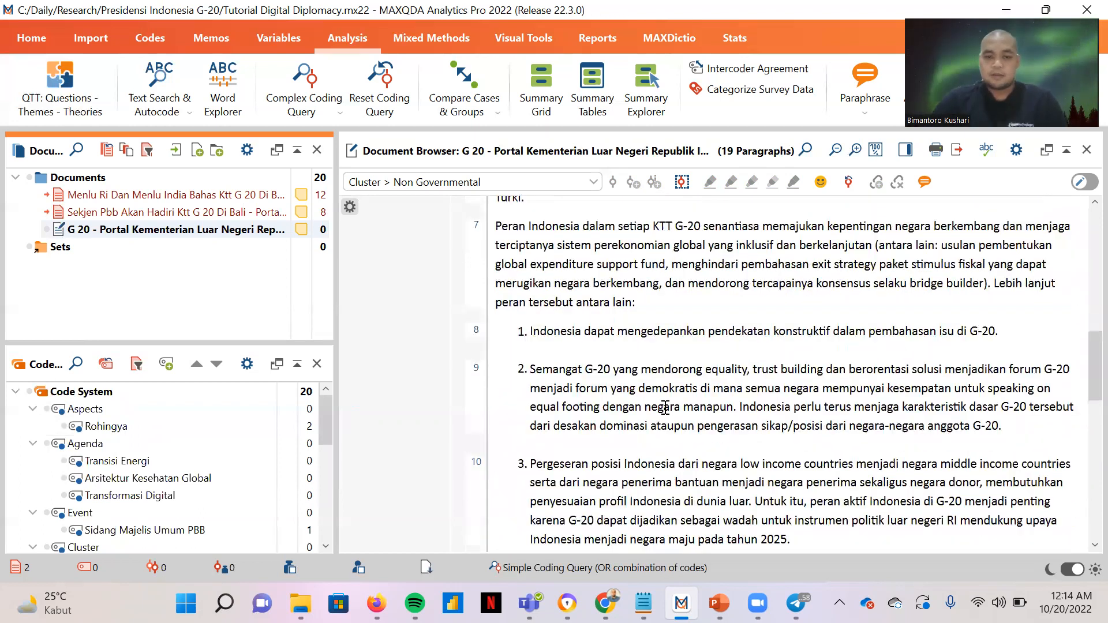
scroll(665, 407, down, 11)
scroll(666, 407, down, 11)
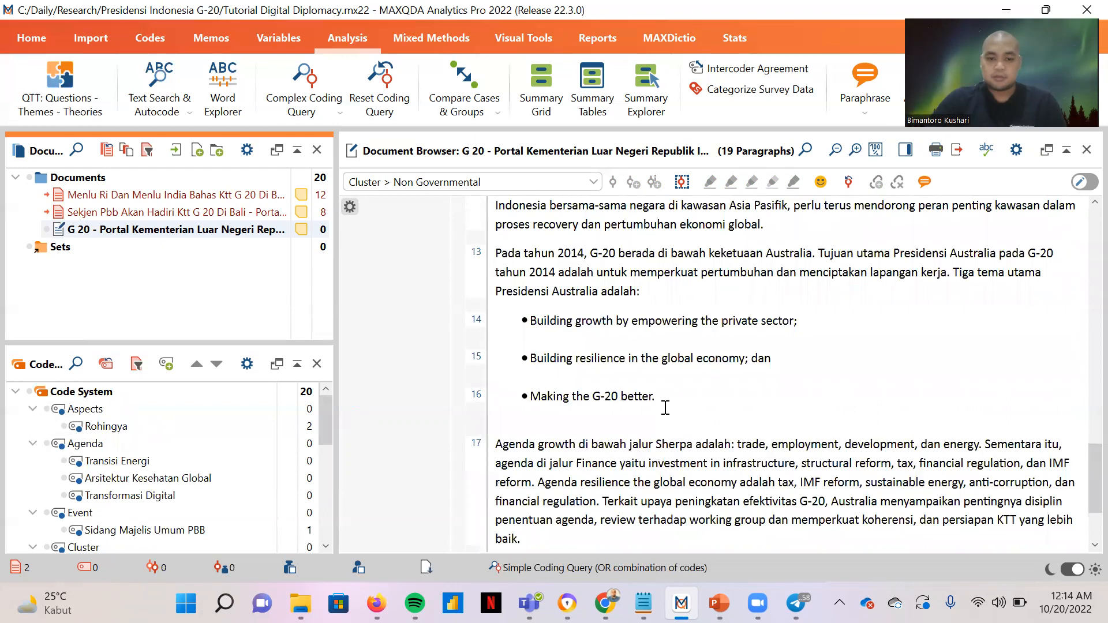
scroll(666, 408, down, 2)
scroll(665, 408, down, 3)
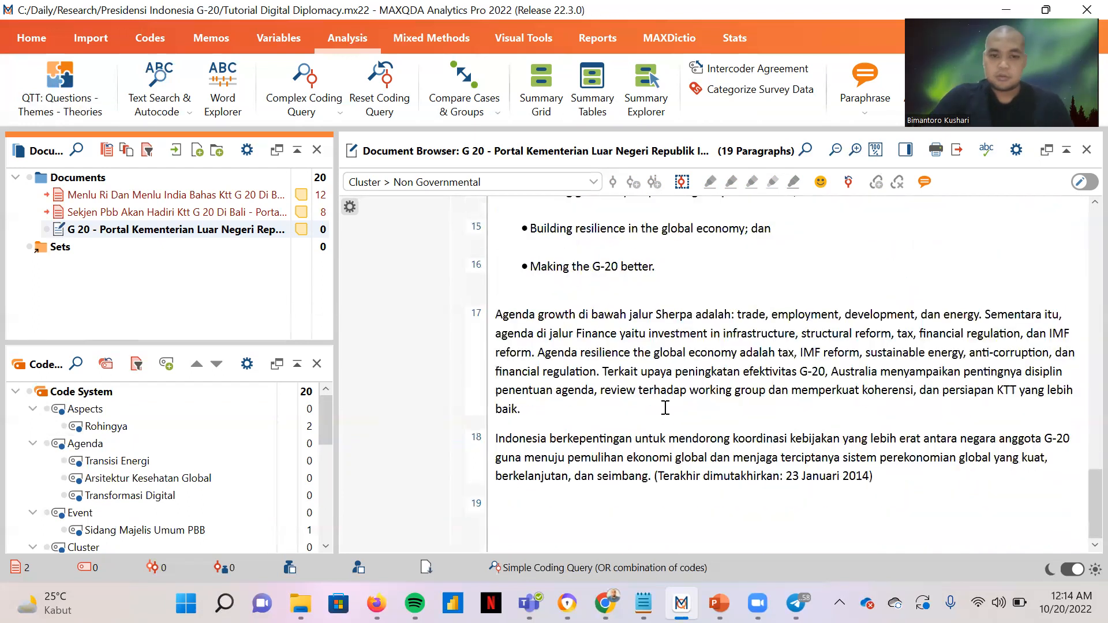
scroll(666, 407, up, 13)
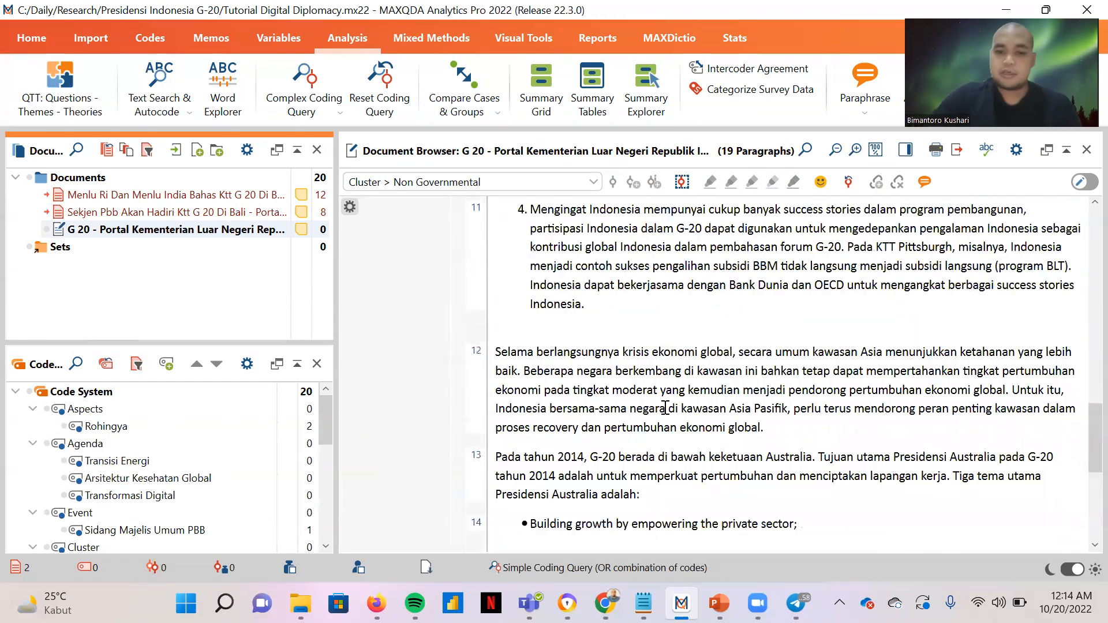
scroll(665, 407, up, 16)
scroll(665, 407, up, 15)
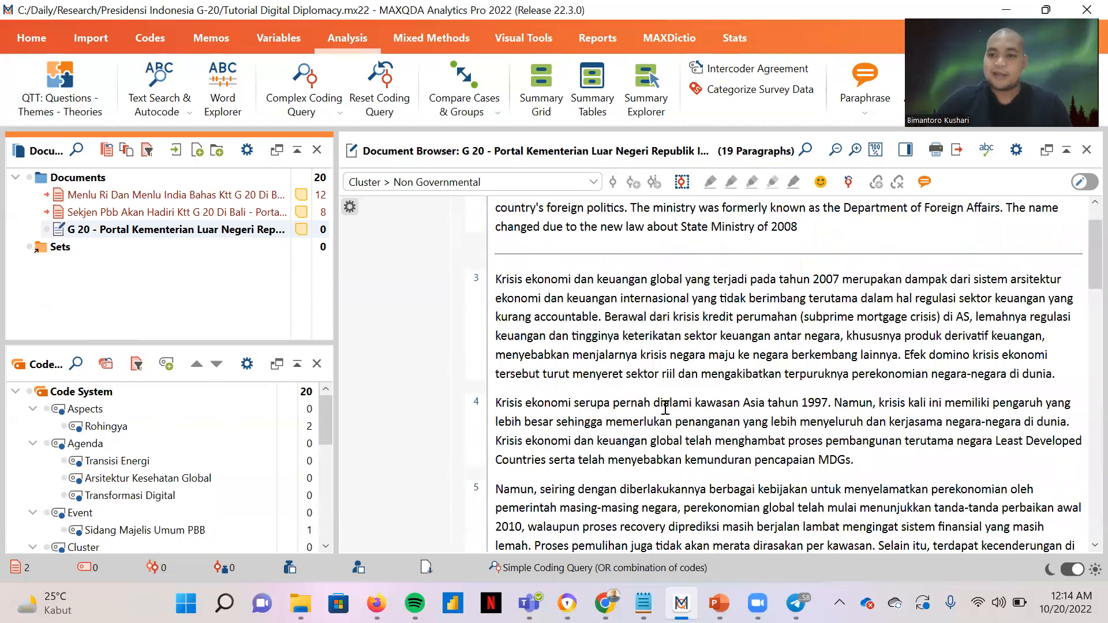
scroll(611, 392, up, 3)
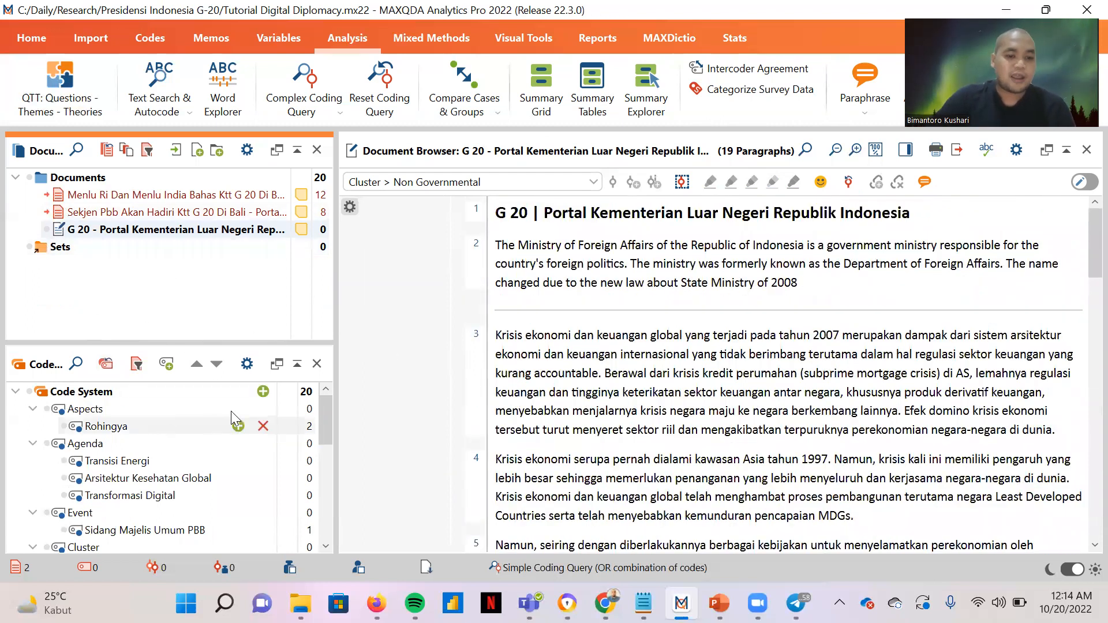
Step: Collapse the Diplomatic Mission code's subcodes in the code system
drag(324, 409, 320, 499)
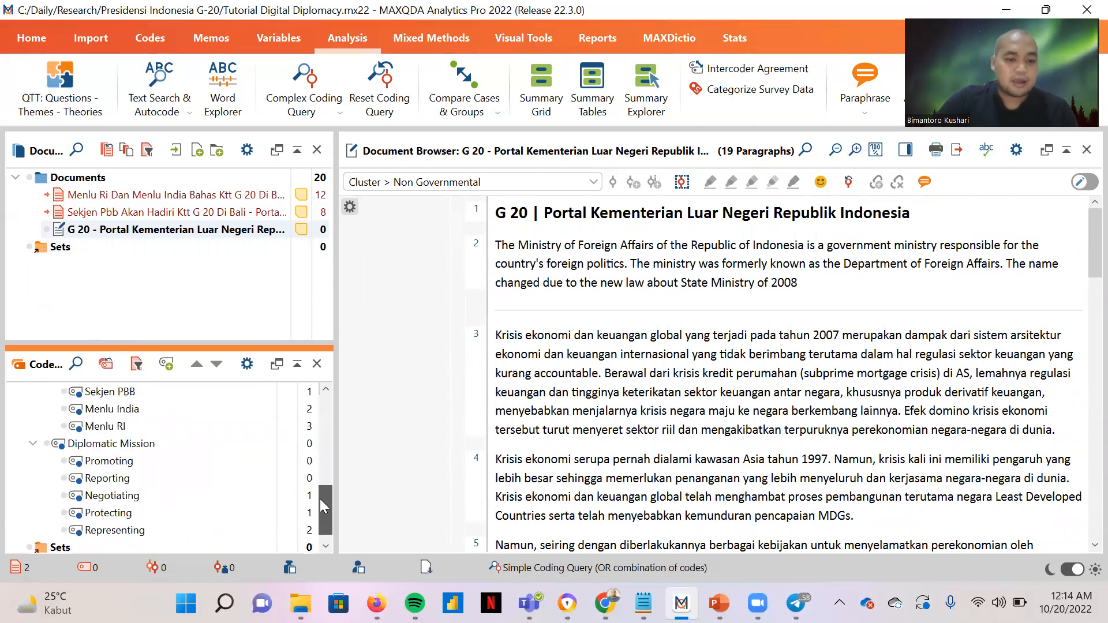
click(33, 443)
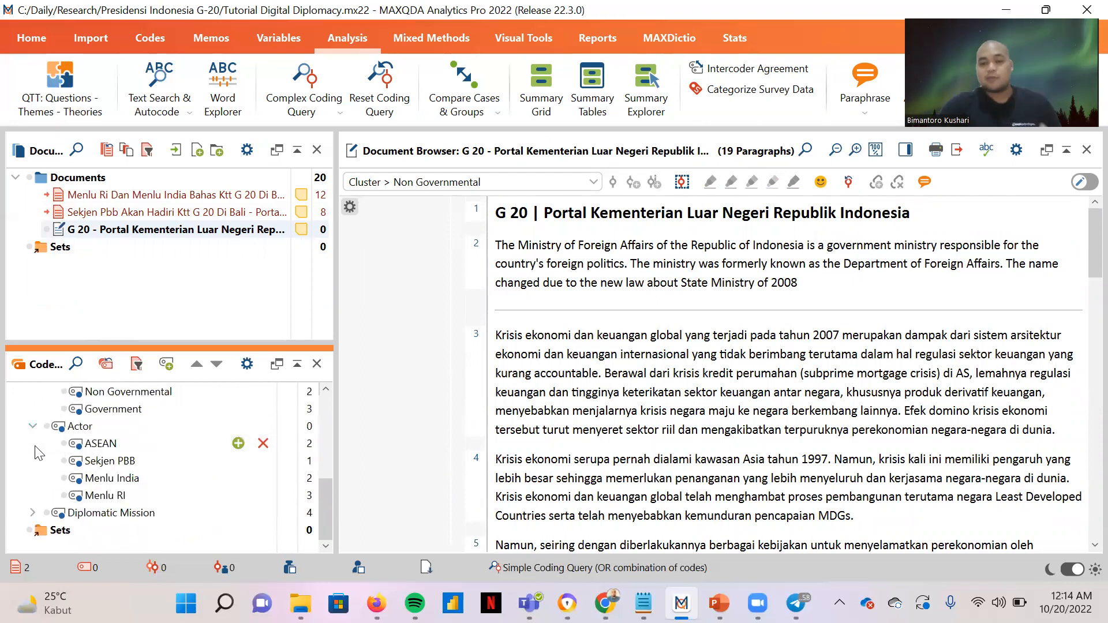